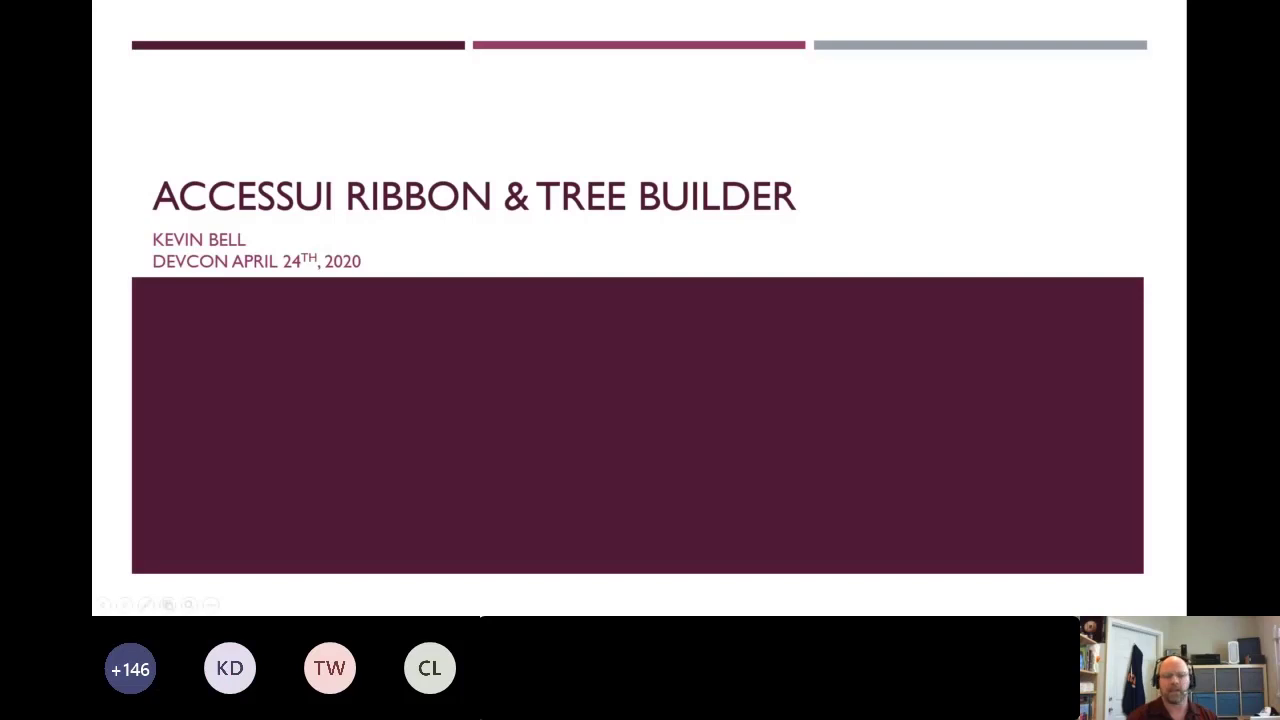
Advance the presentation from the title slide to the Ribbon & Tree Builder Requirements slide.
key(Right)
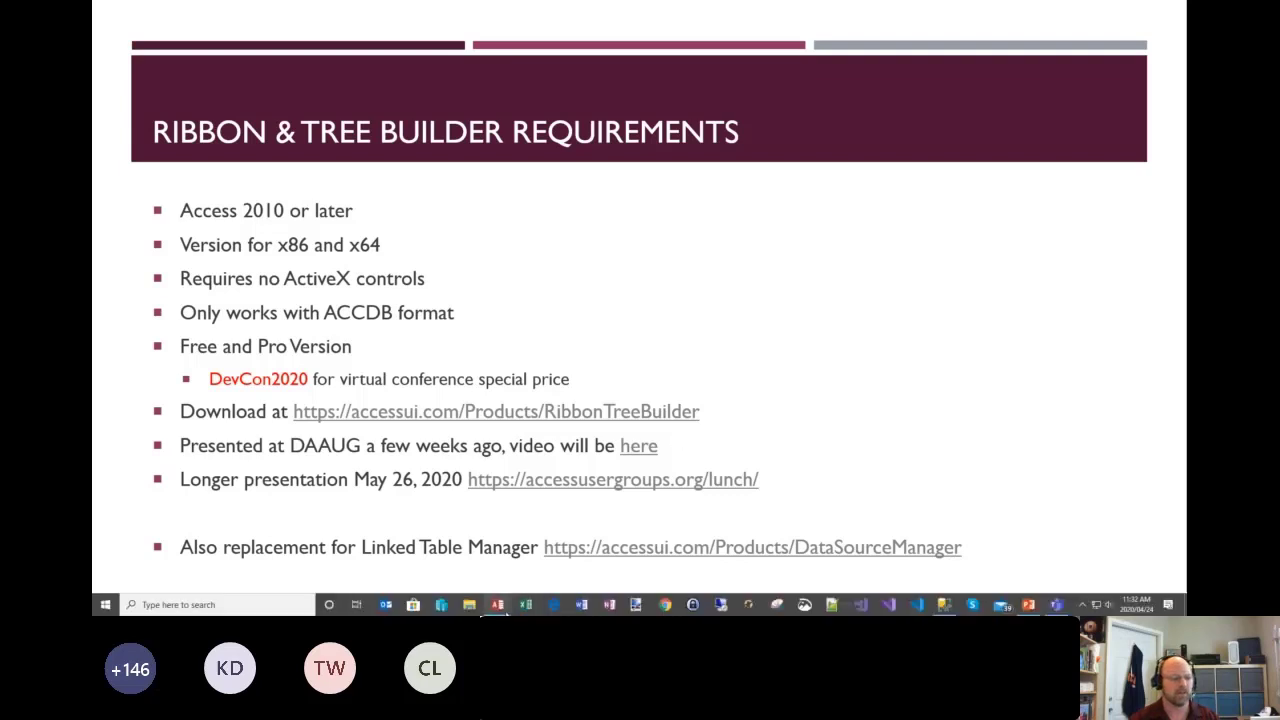
Switch to the Northwind demo, open Orders by Employee, and view two employees' records.
click(508, 604)
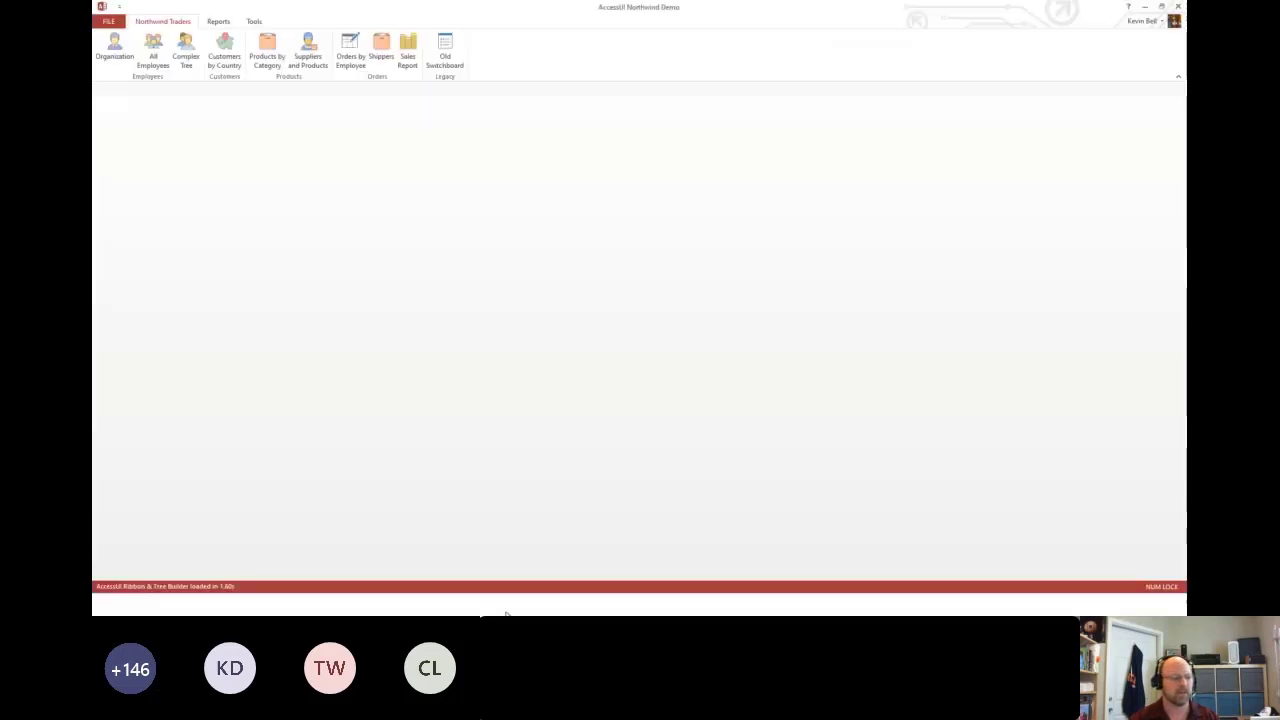
click(351, 56)
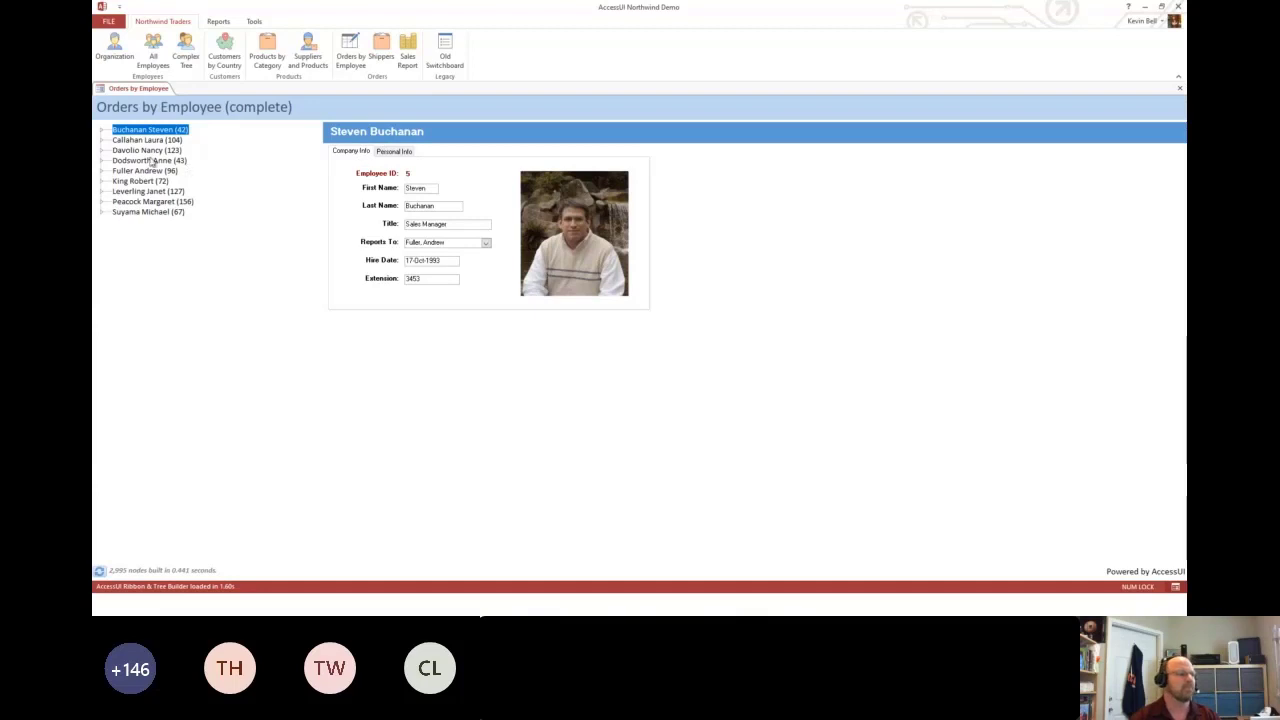
click(116, 141)
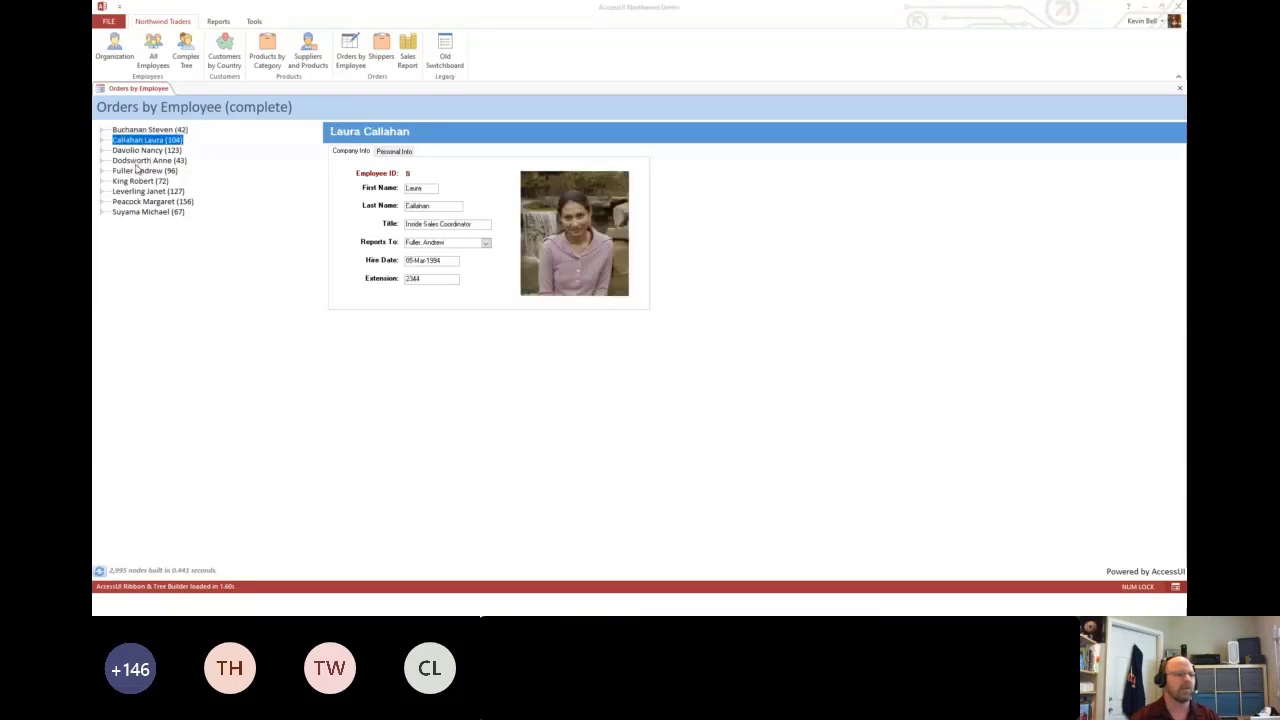
click(138, 171)
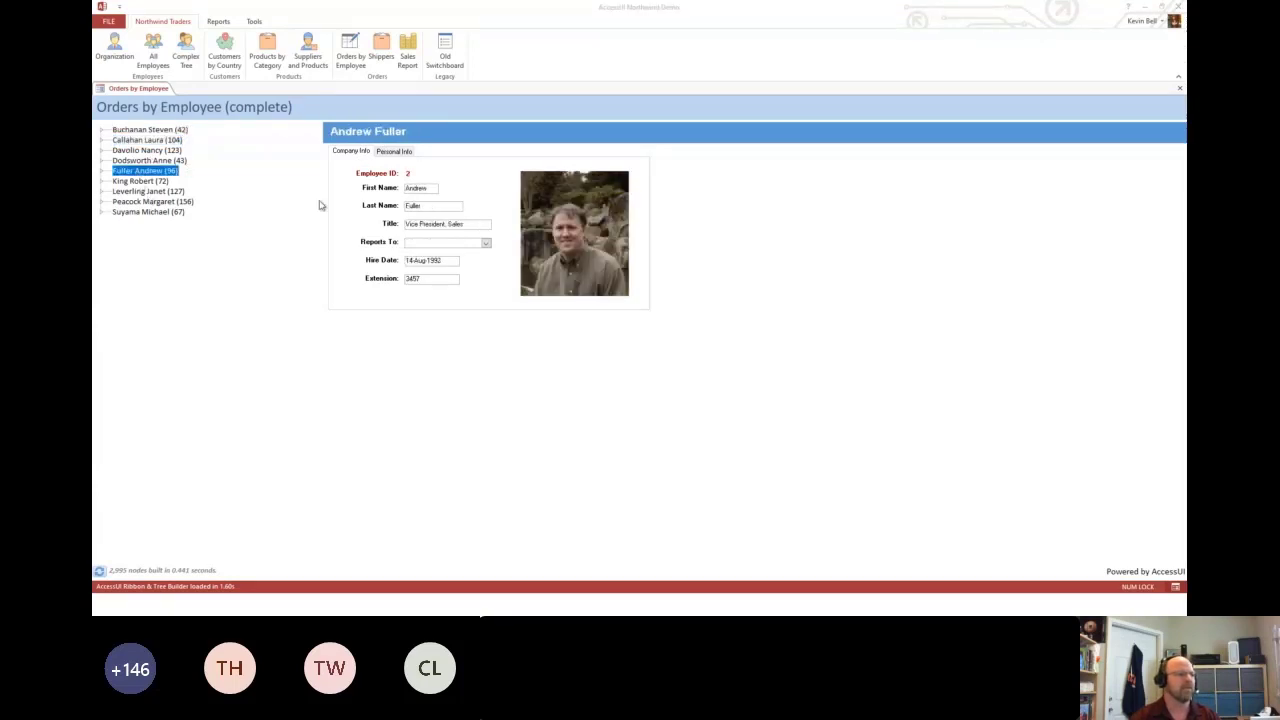
Expand an employee's 1996/08/12 Berglunds snabbköp order to view the Raclette Courdavault product.
click(103, 142)
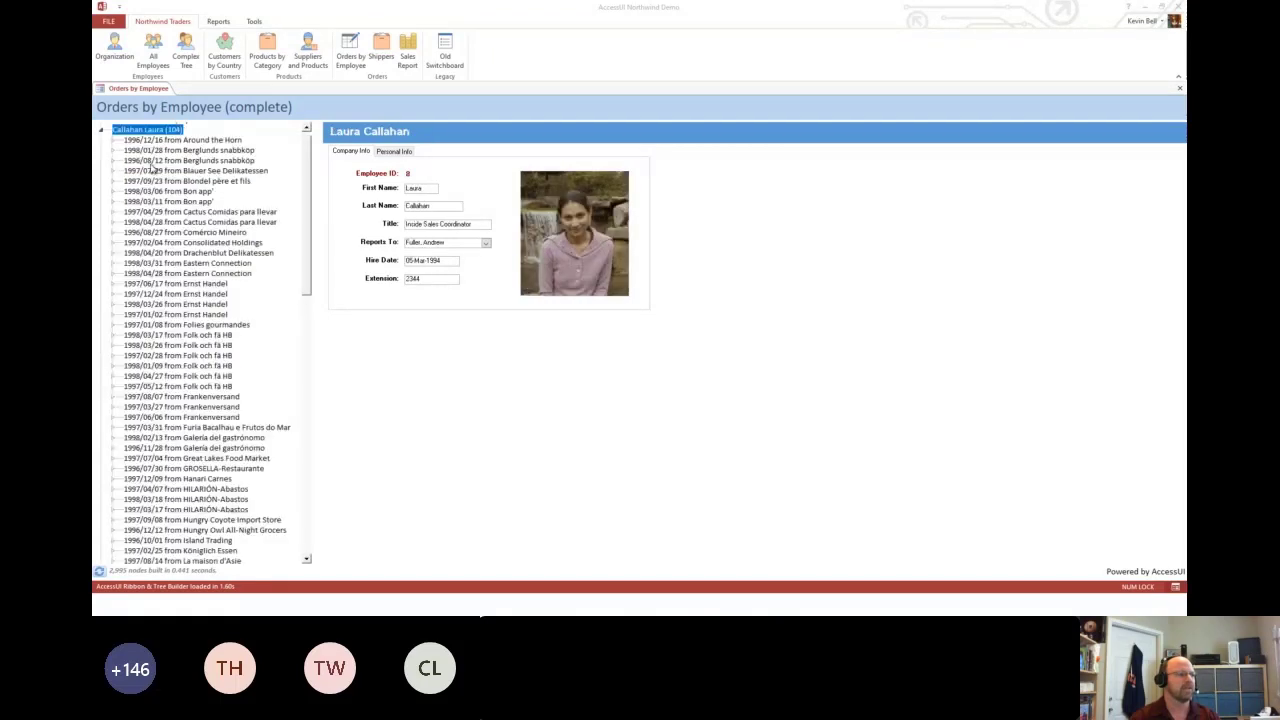
click(170, 162)
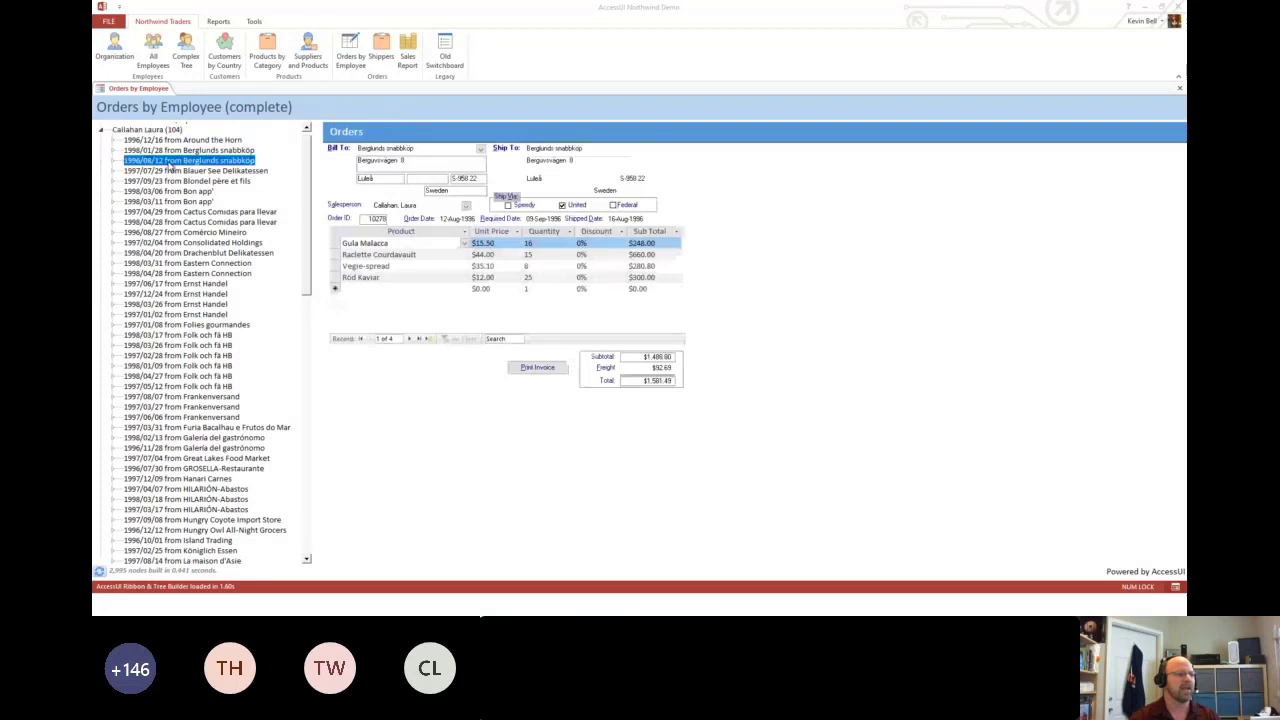
click(113, 160)
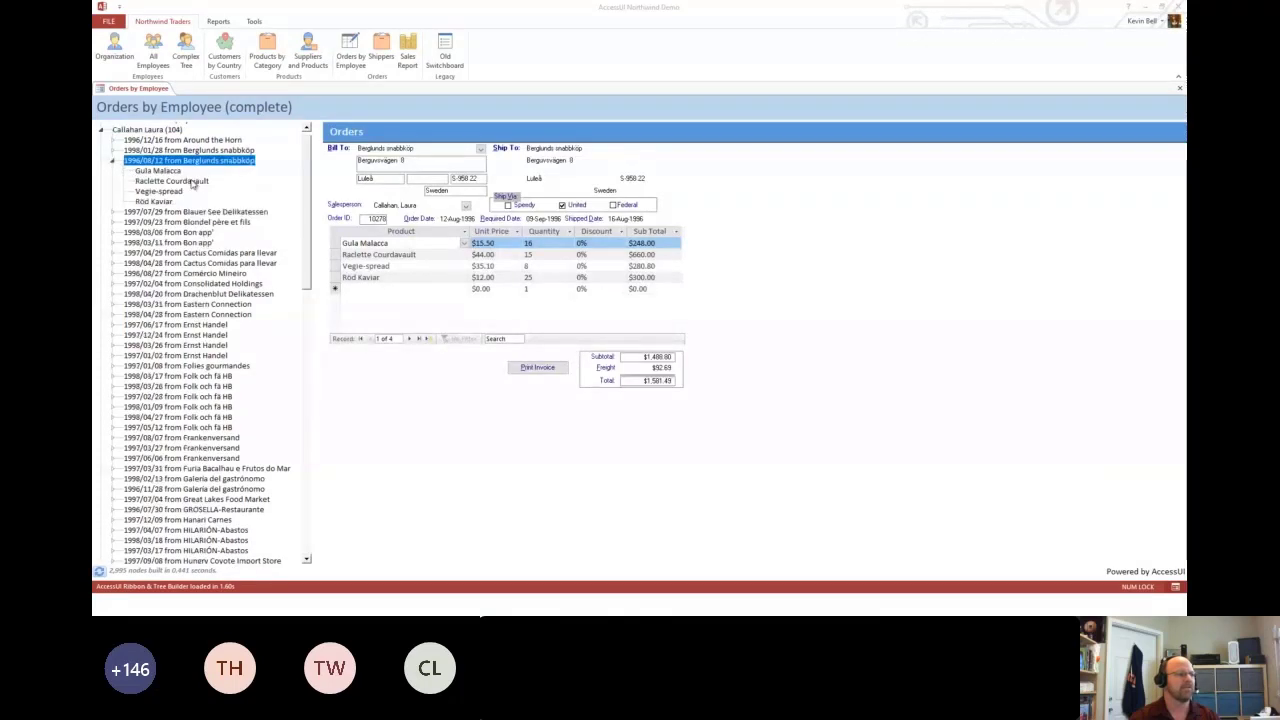
click(174, 181)
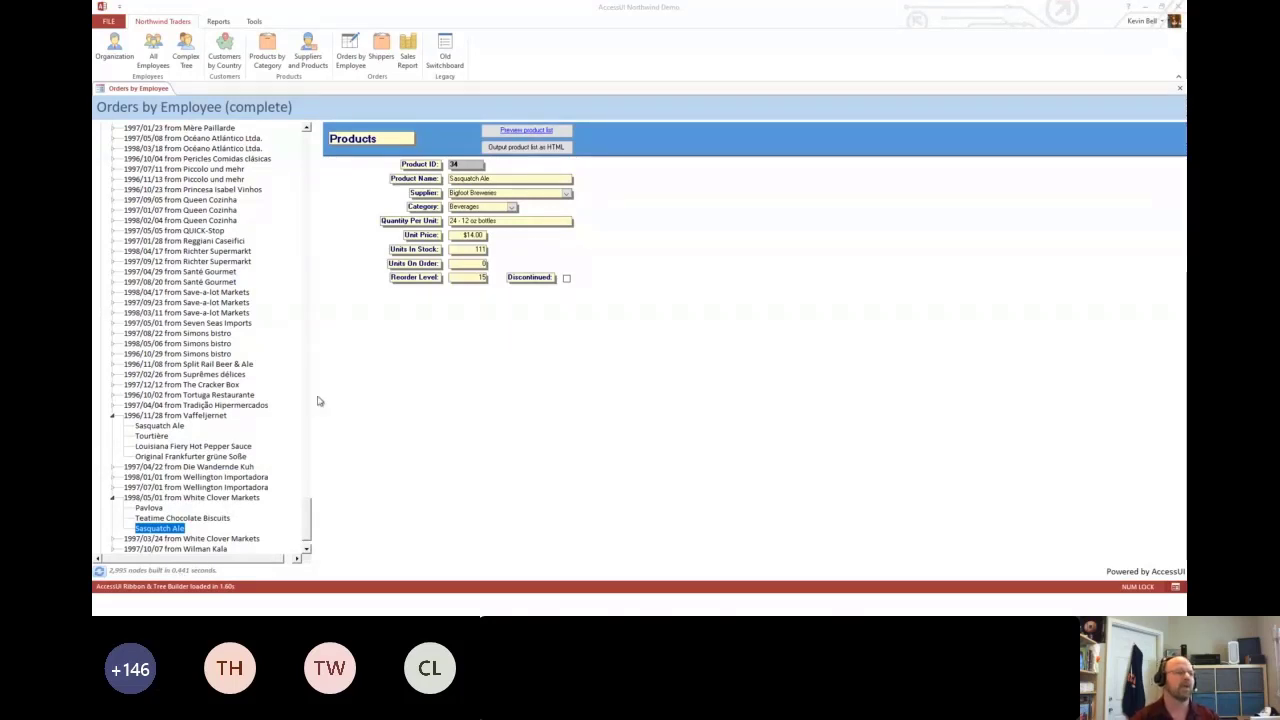
Open Suppliers and Products and expand New England Seafood Cannery and New Orleans Cajun Delights.
click(320, 66)
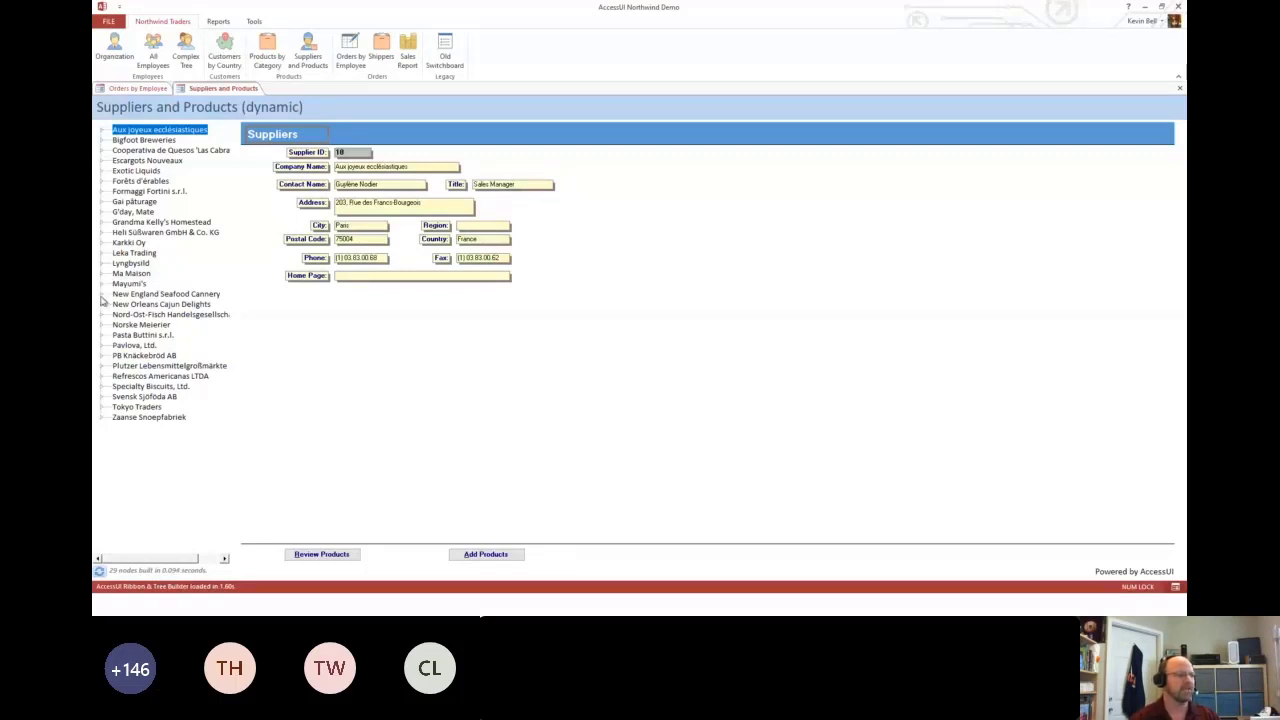
click(102, 296)
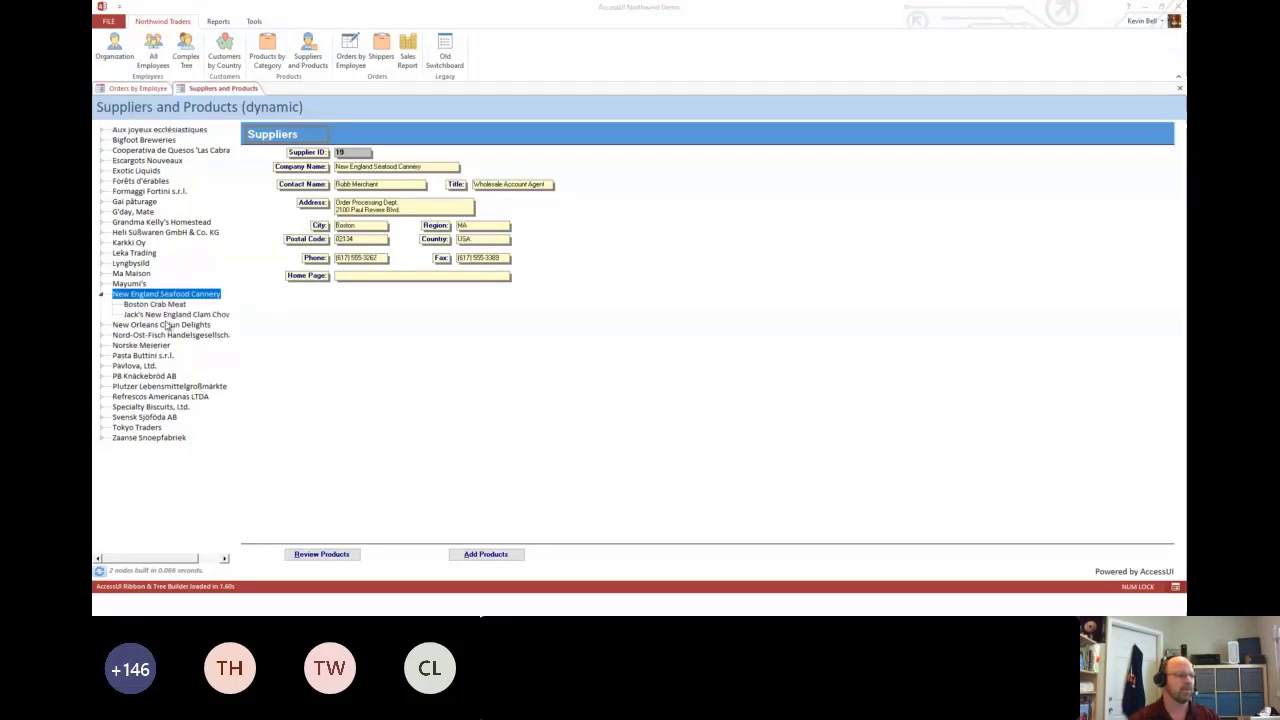
click(103, 329)
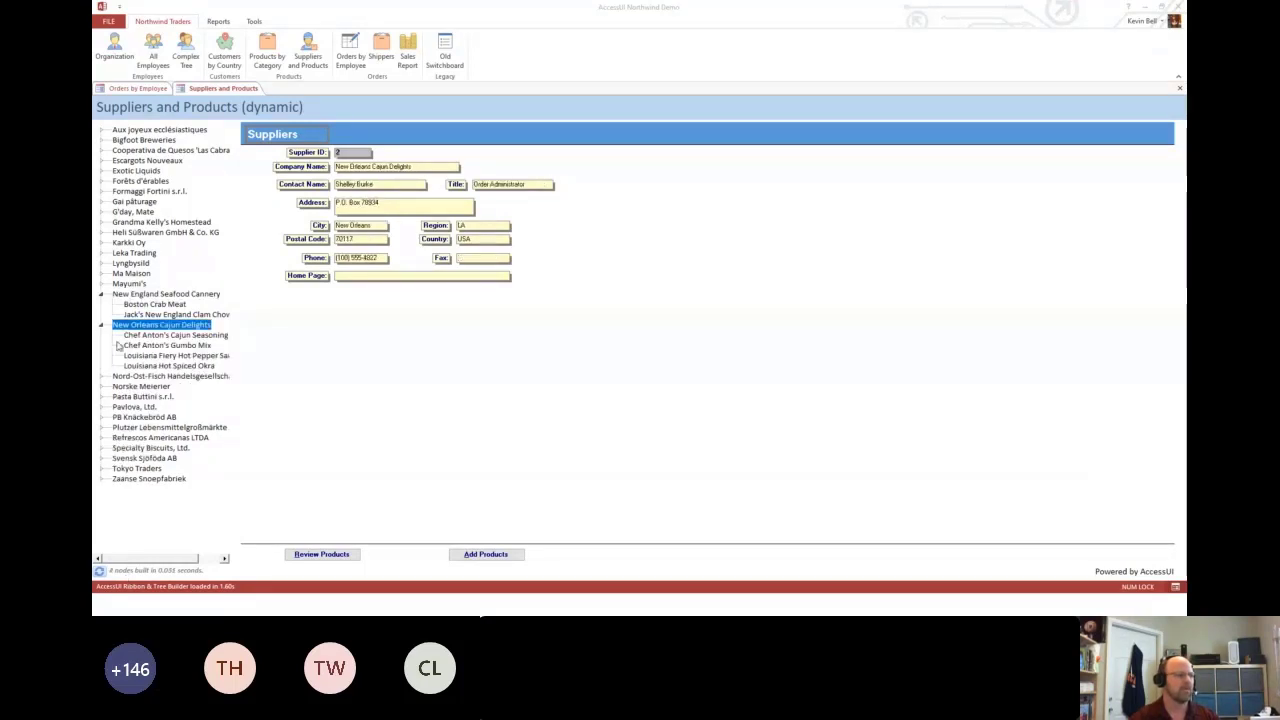
click(102, 328)
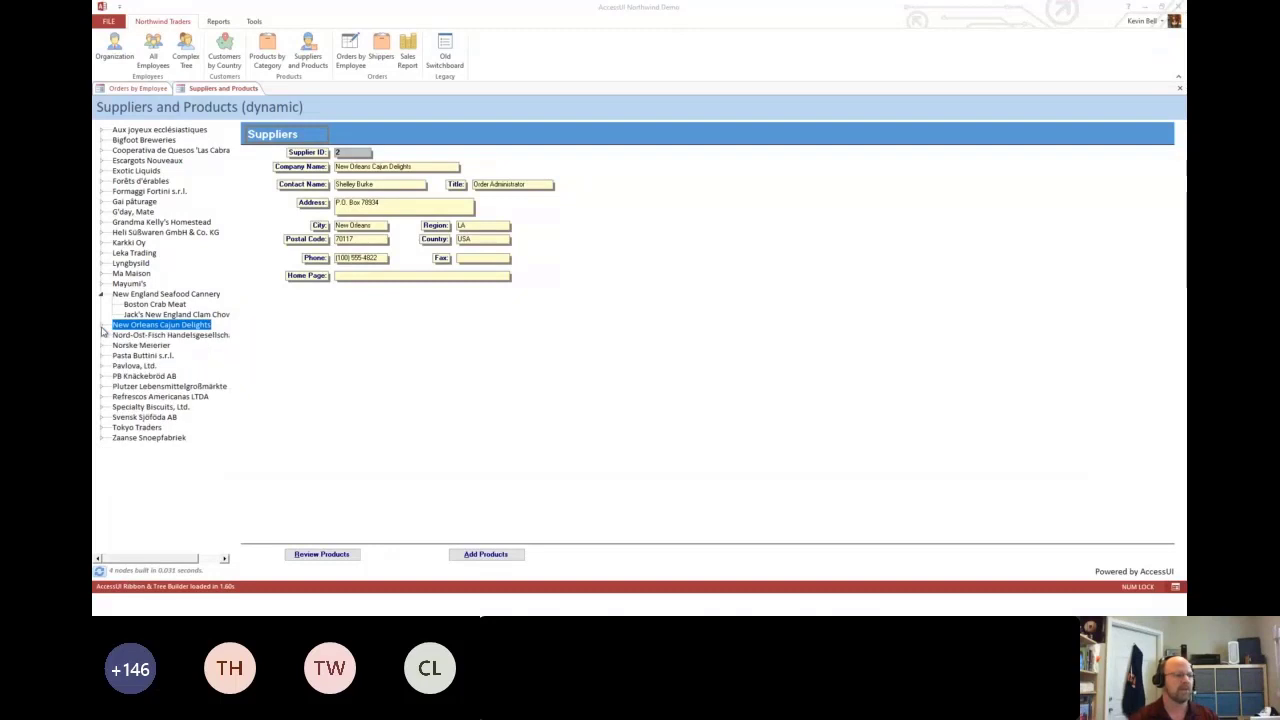
click(103, 327)
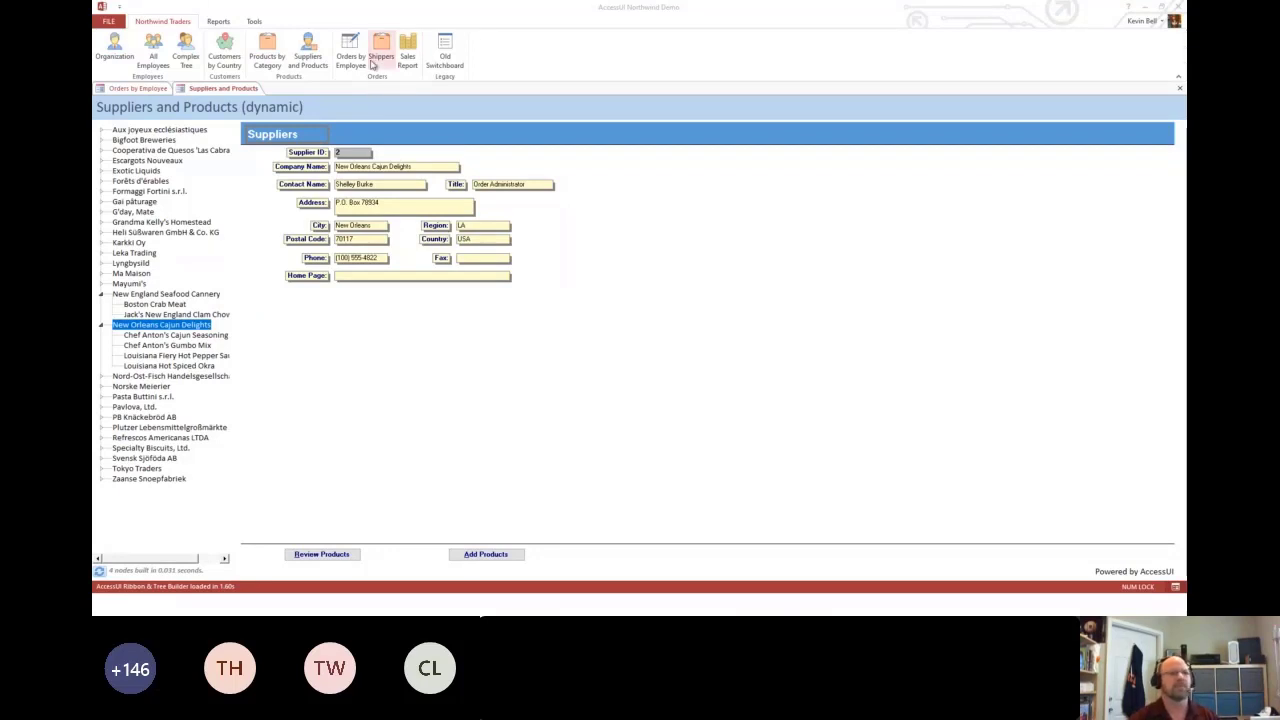
Open the Organization tree and view two employees' records in the hierarchy.
click(113, 52)
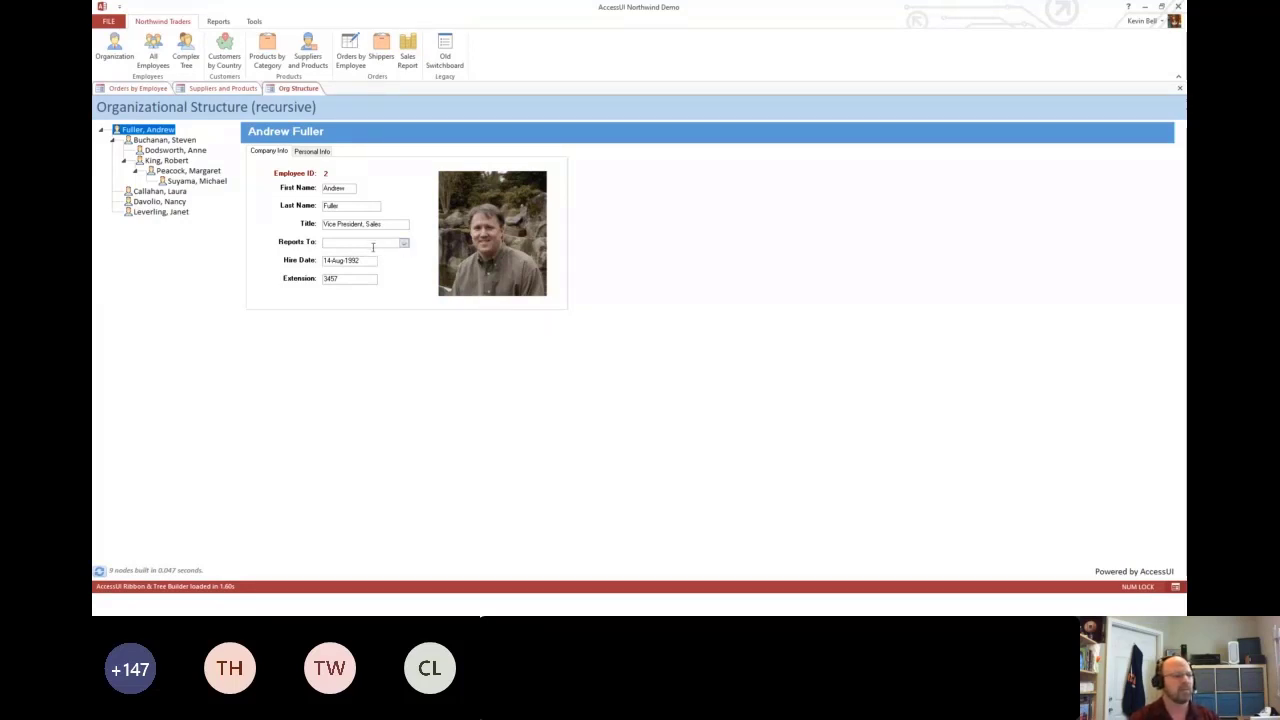
click(165, 140)
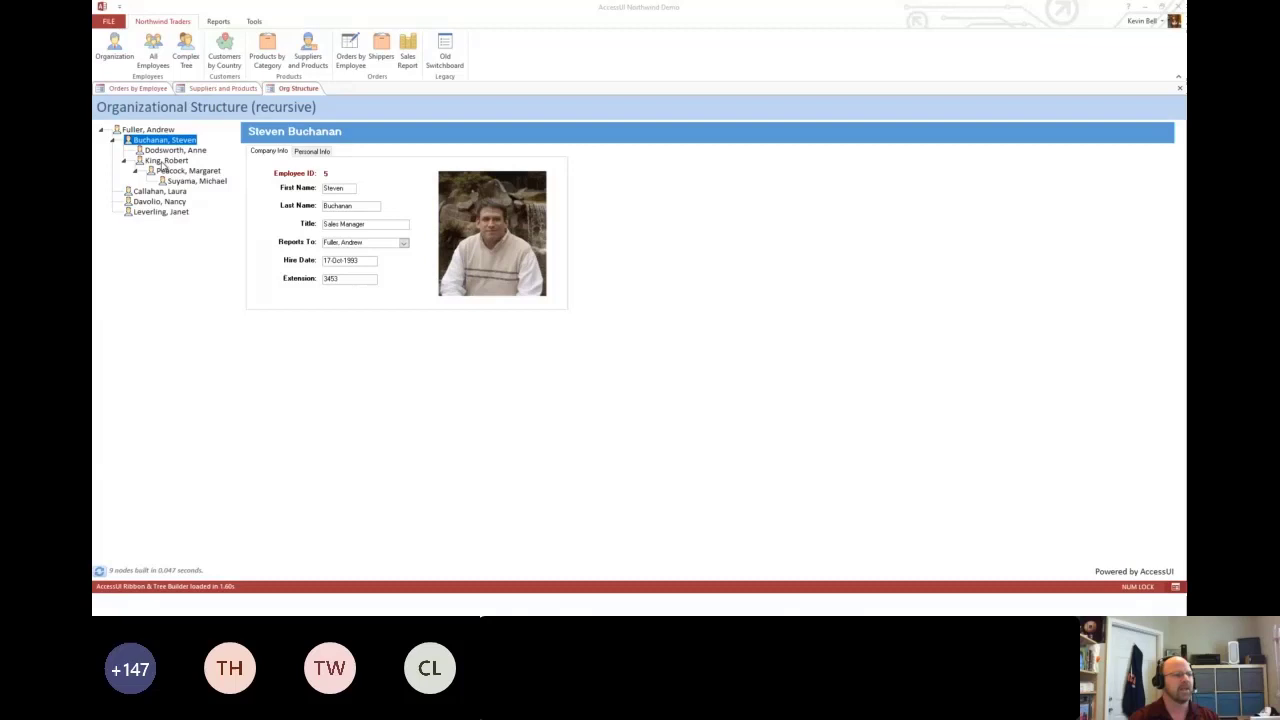
click(165, 160)
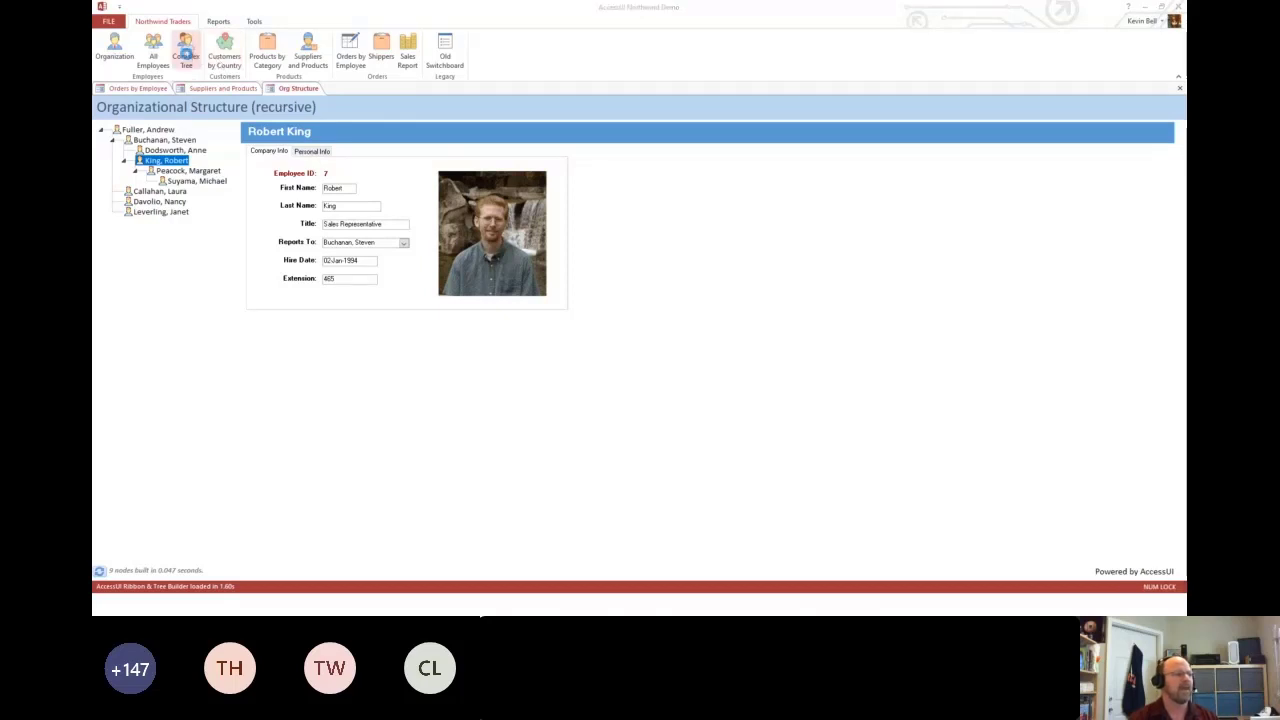
Open Complex Tree and expand the first employee's direct reports and sales orders.
click(186, 55)
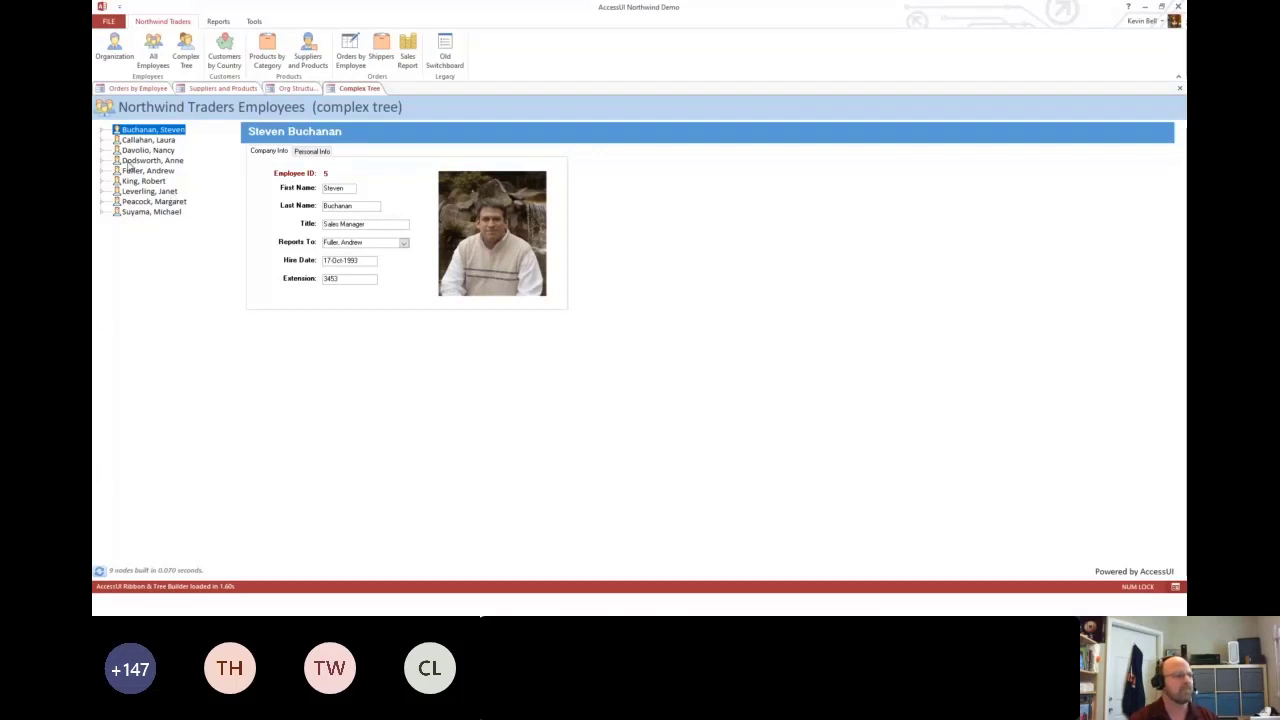
click(101, 132)
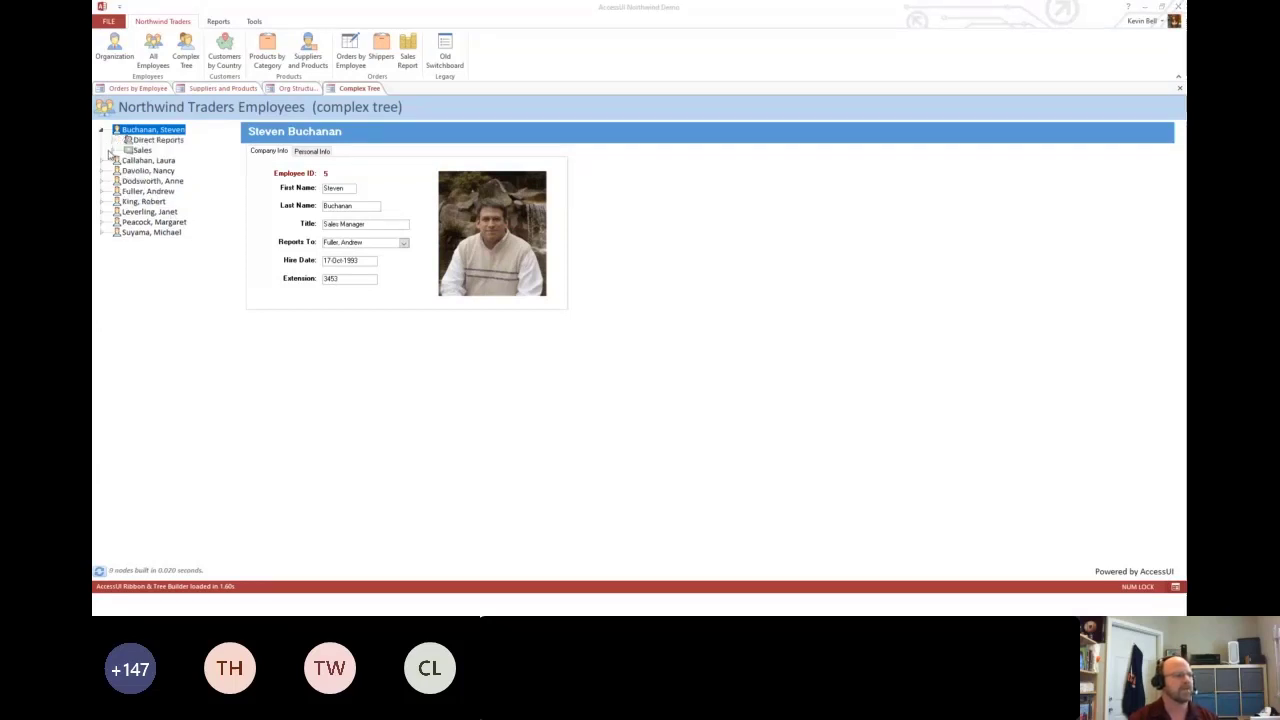
click(101, 161)
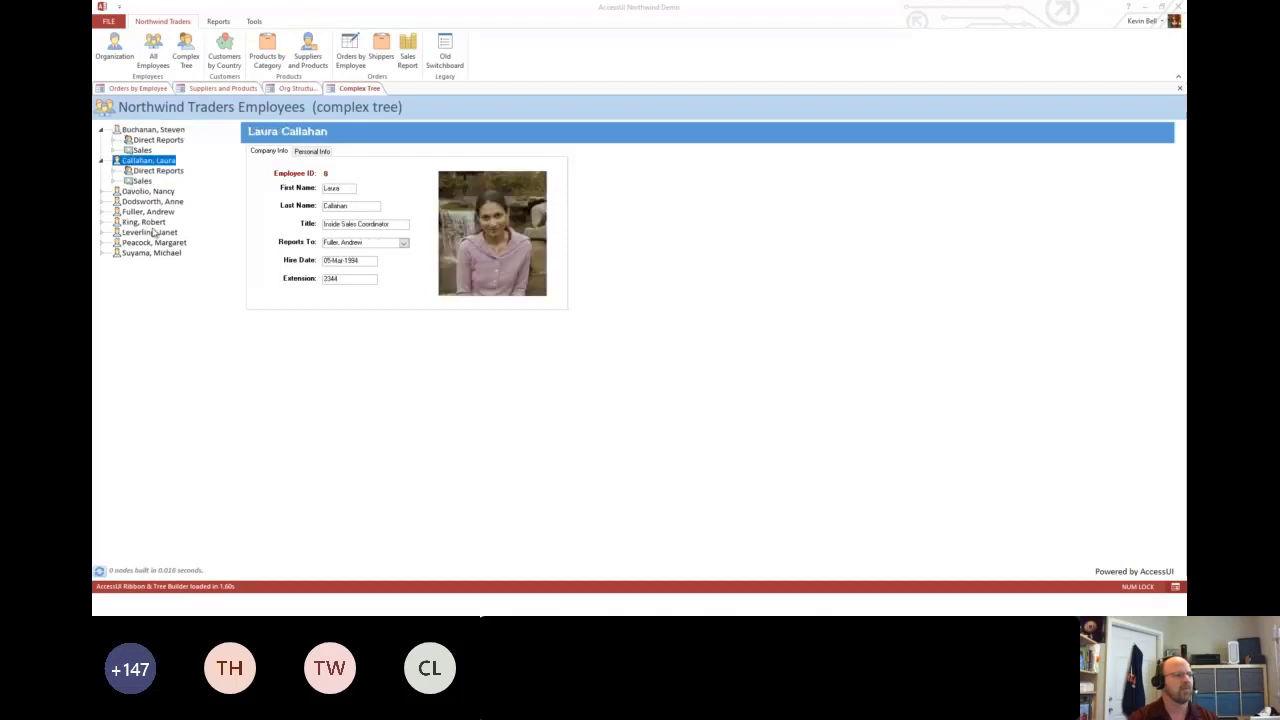
click(114, 143)
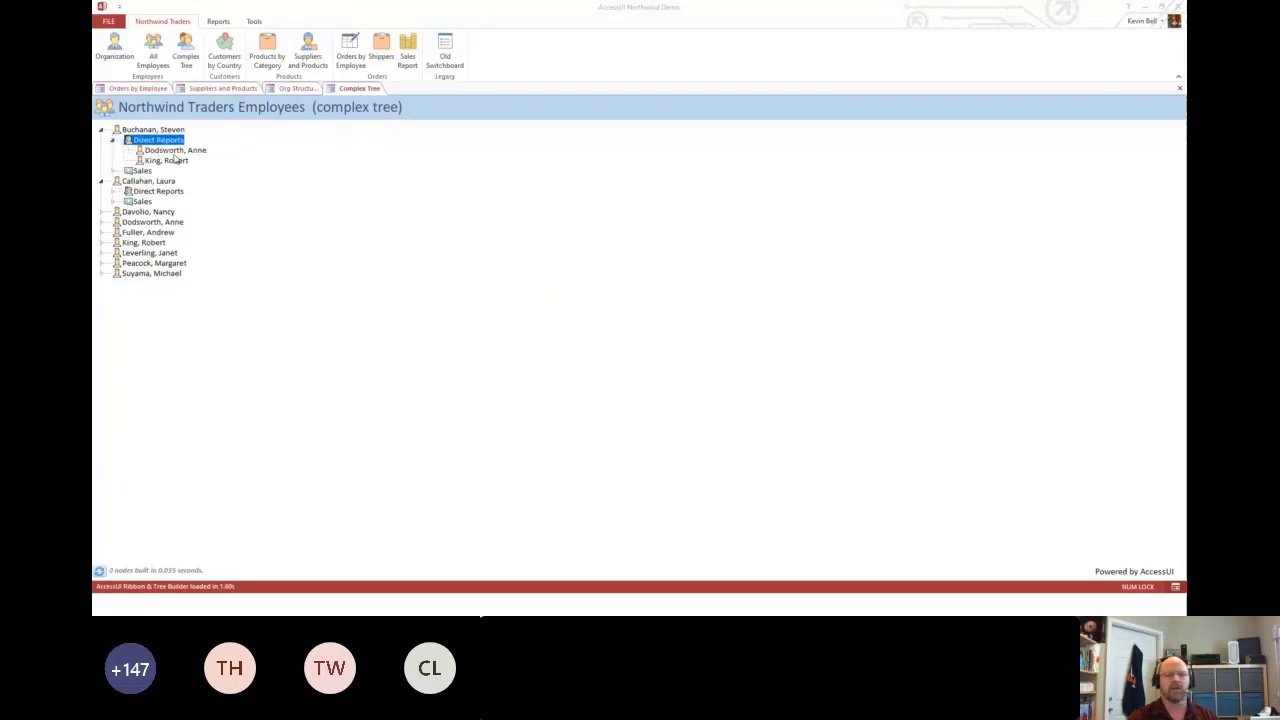
click(113, 172)
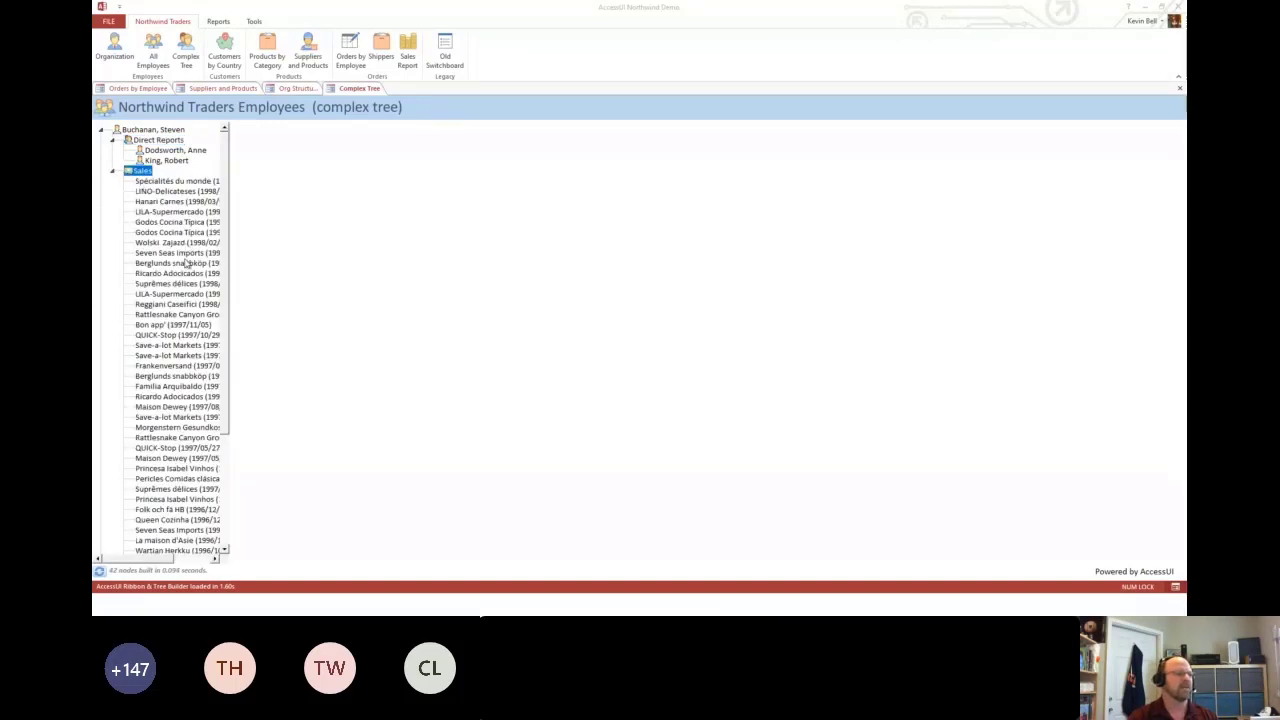
View a direct report's record and a sales order, then close the complex tree form.
click(189, 152)
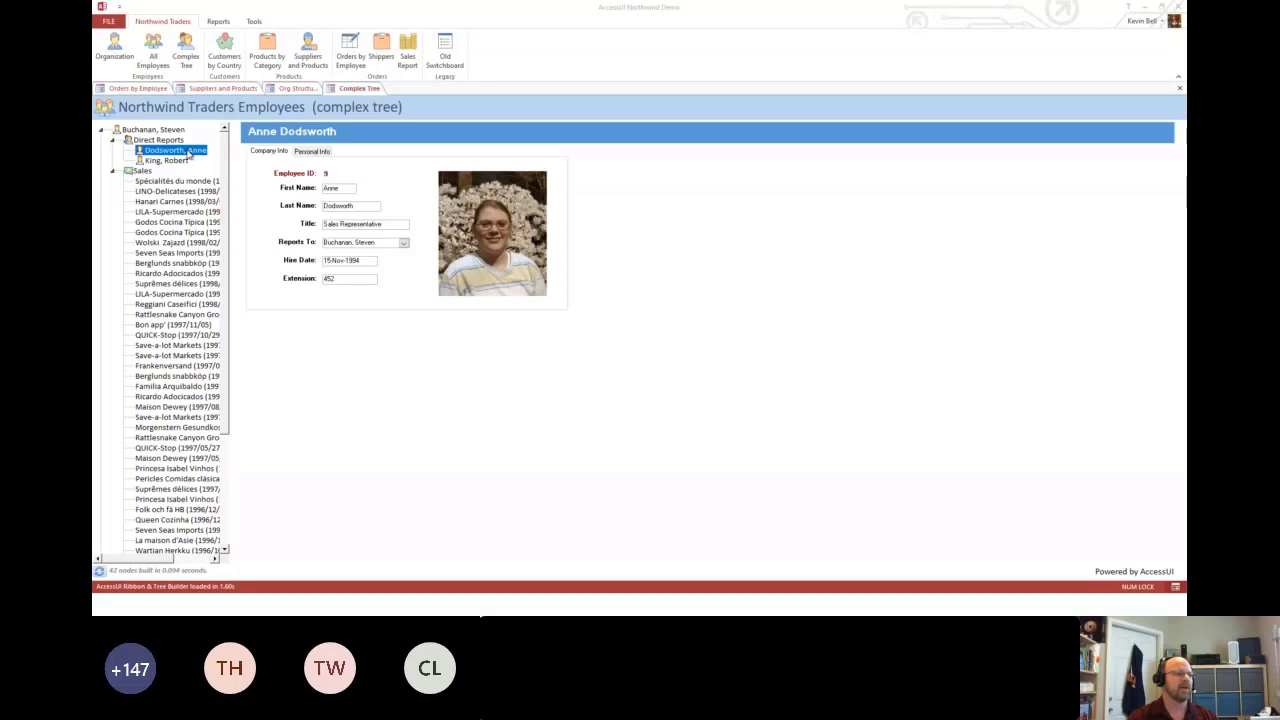
click(187, 206)
click(179, 148)
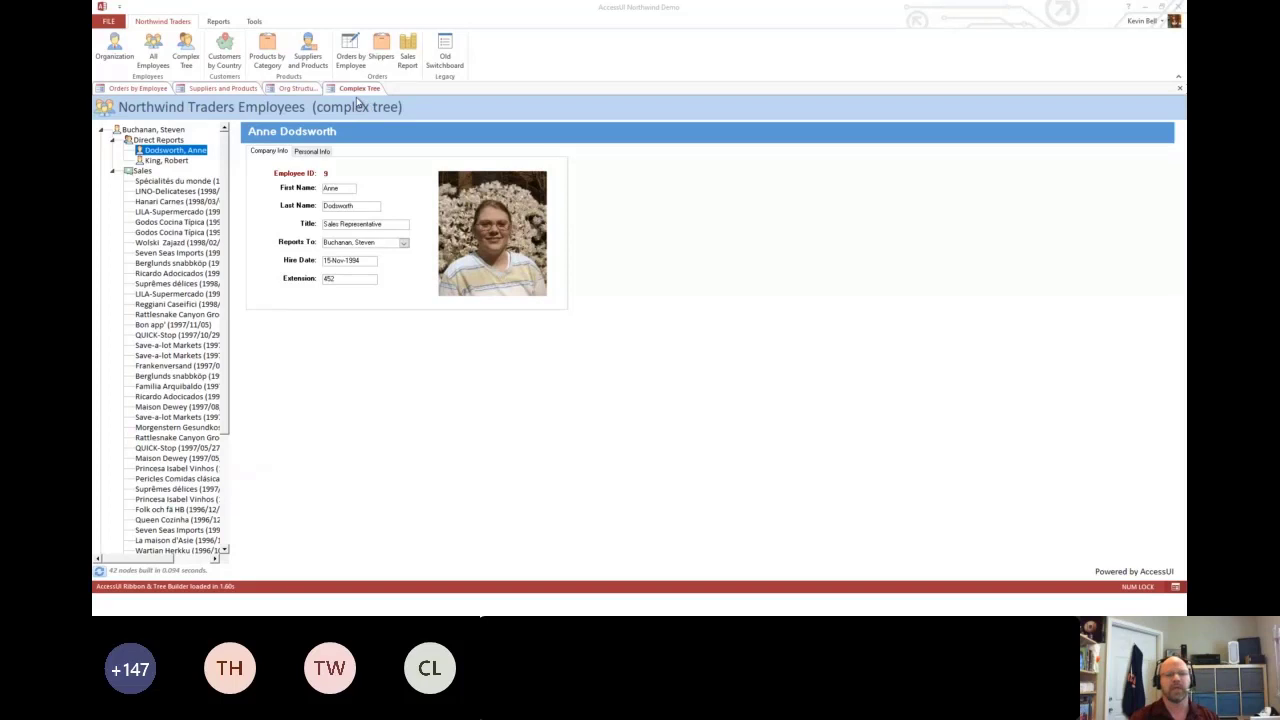
click(1179, 89)
Close the remaining forms and launch the AccessUI Ribbon & Tree Builder add-in.
click(1180, 89)
click(1180, 89)
click(1180, 89)
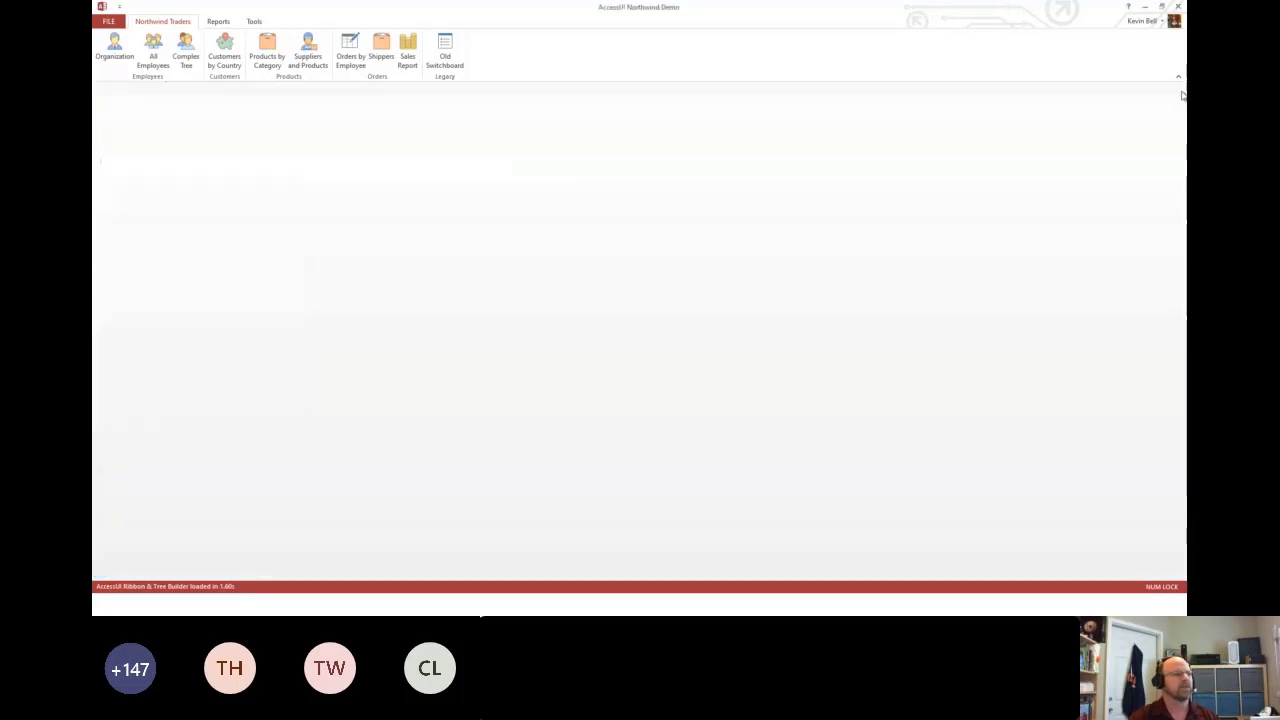
click(254, 21)
click(105, 50)
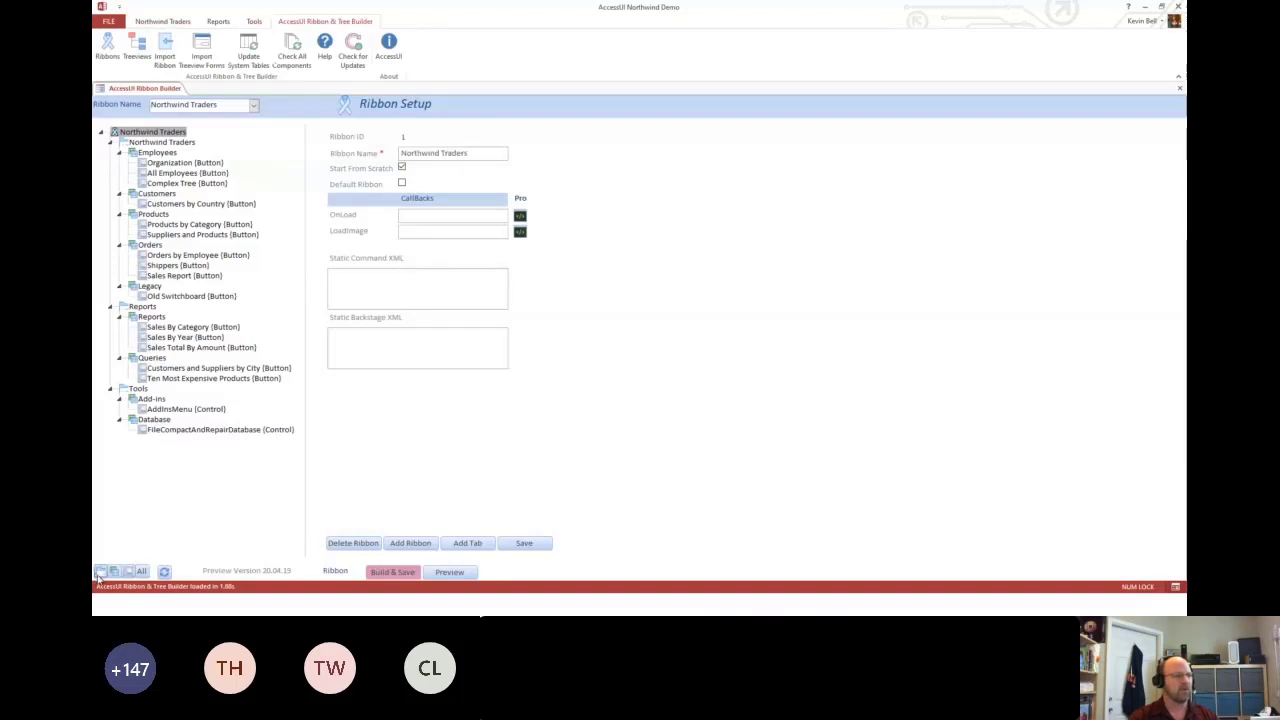
Collapse the tree, keep the Northwind Traders ribbon, and show its Northwind Traders tab setup.
click(100, 571)
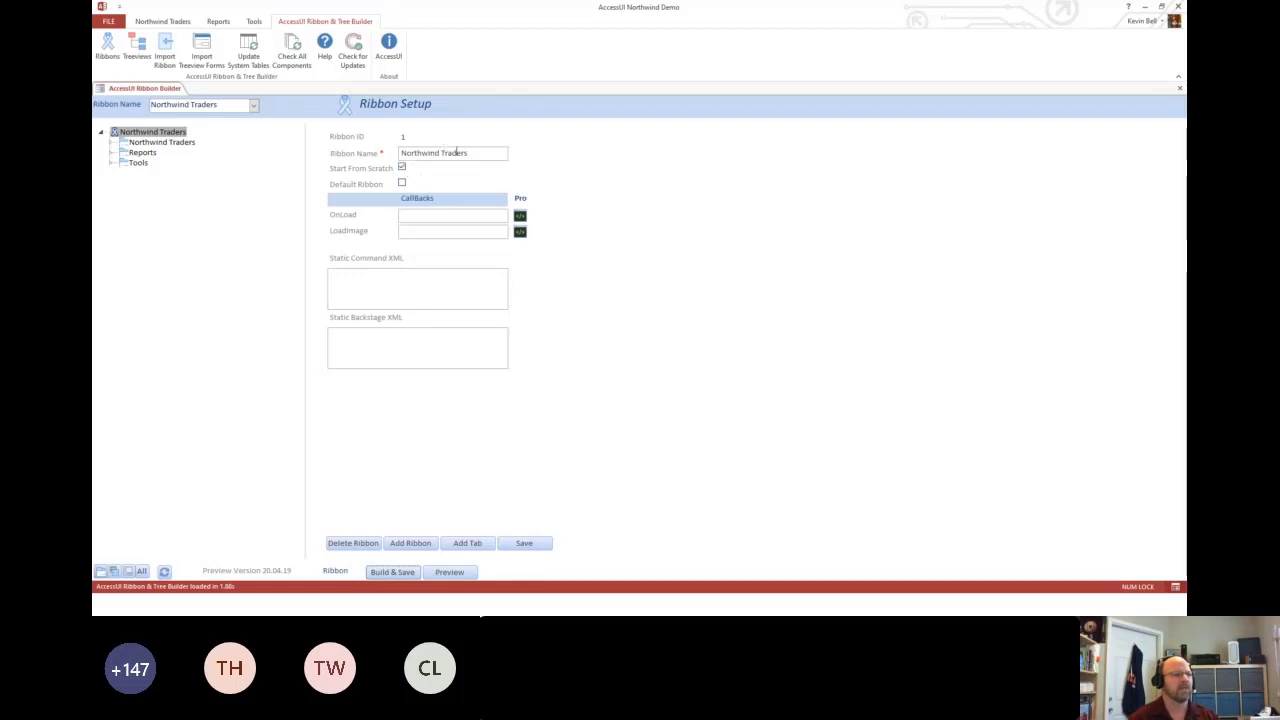
click(254, 105)
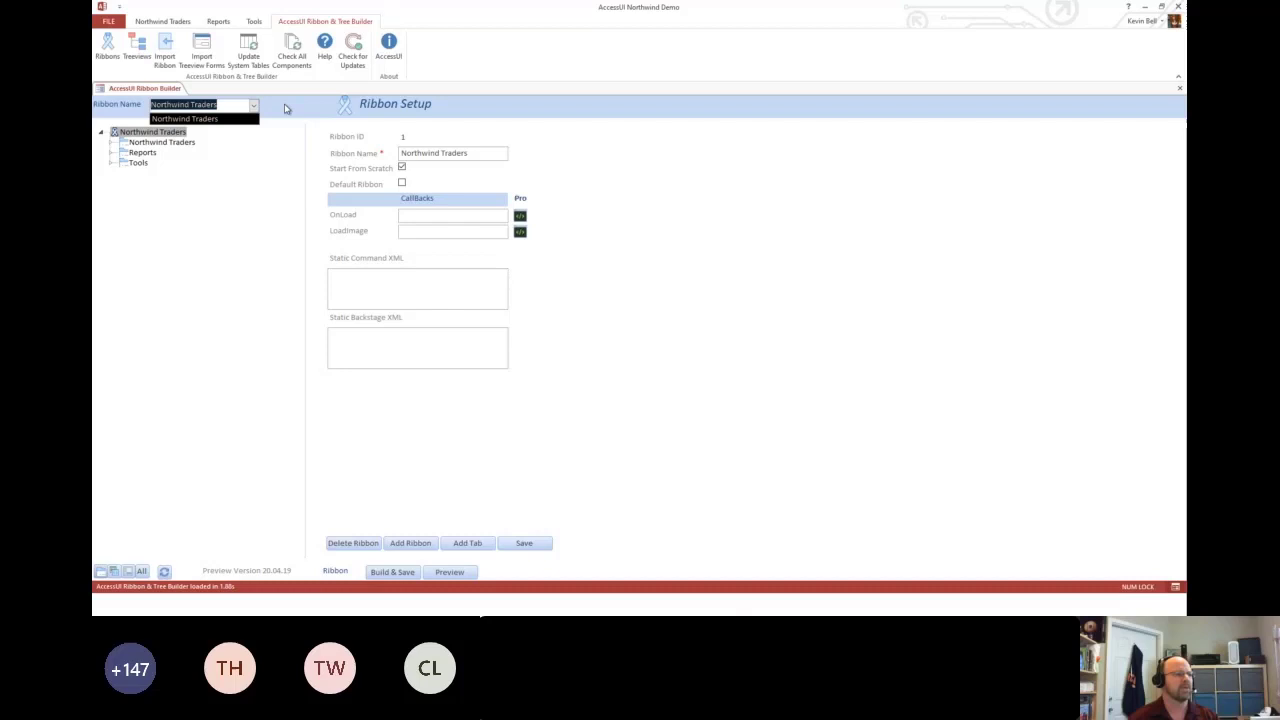
click(286, 108)
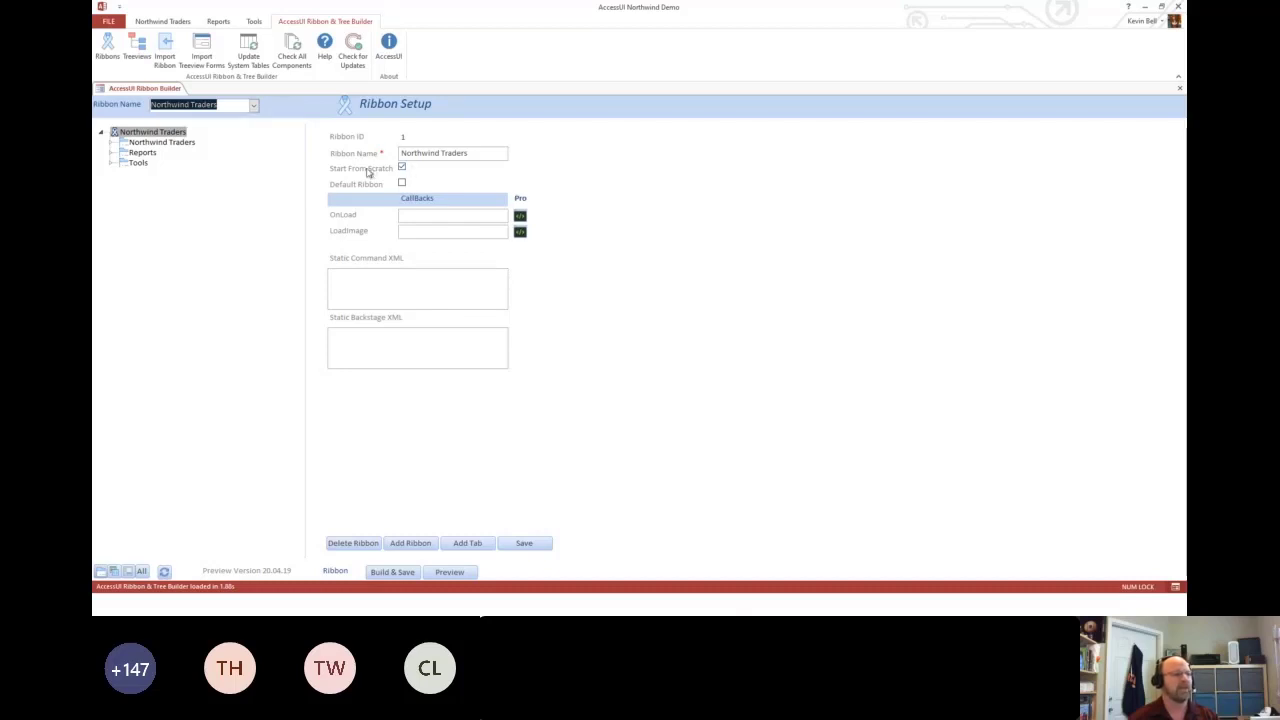
mouse_move(371, 176)
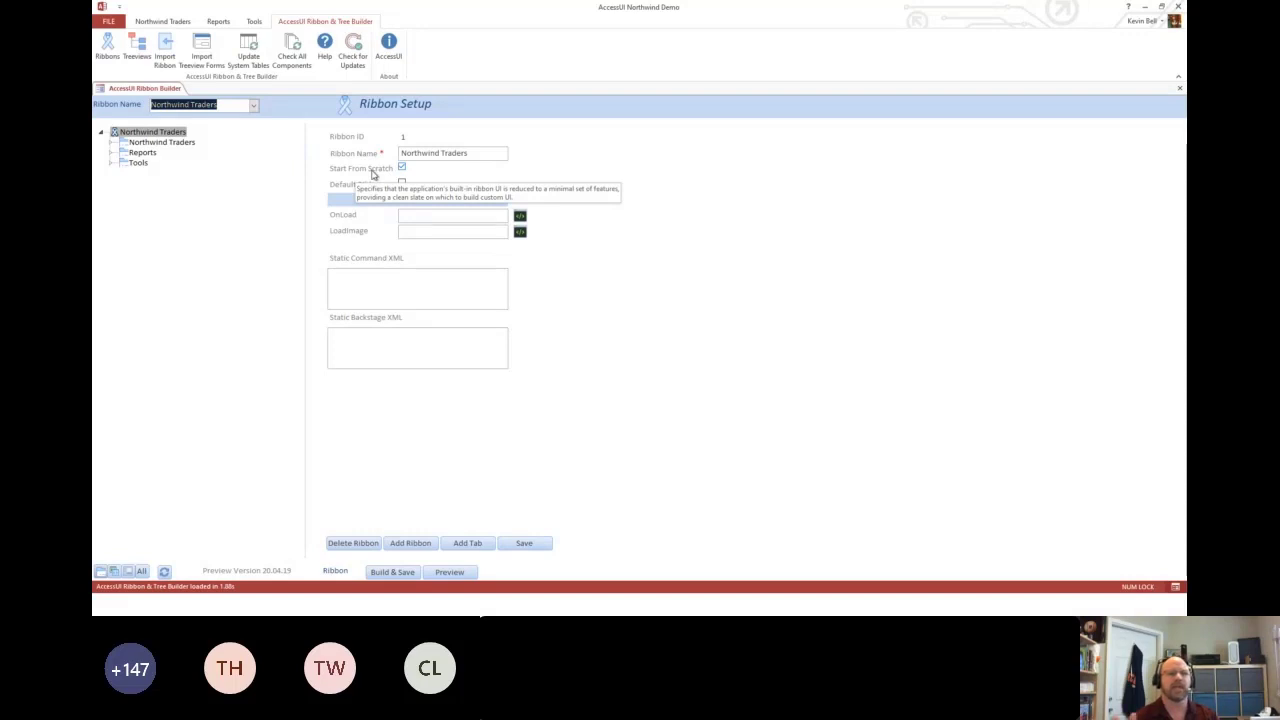
click(154, 144)
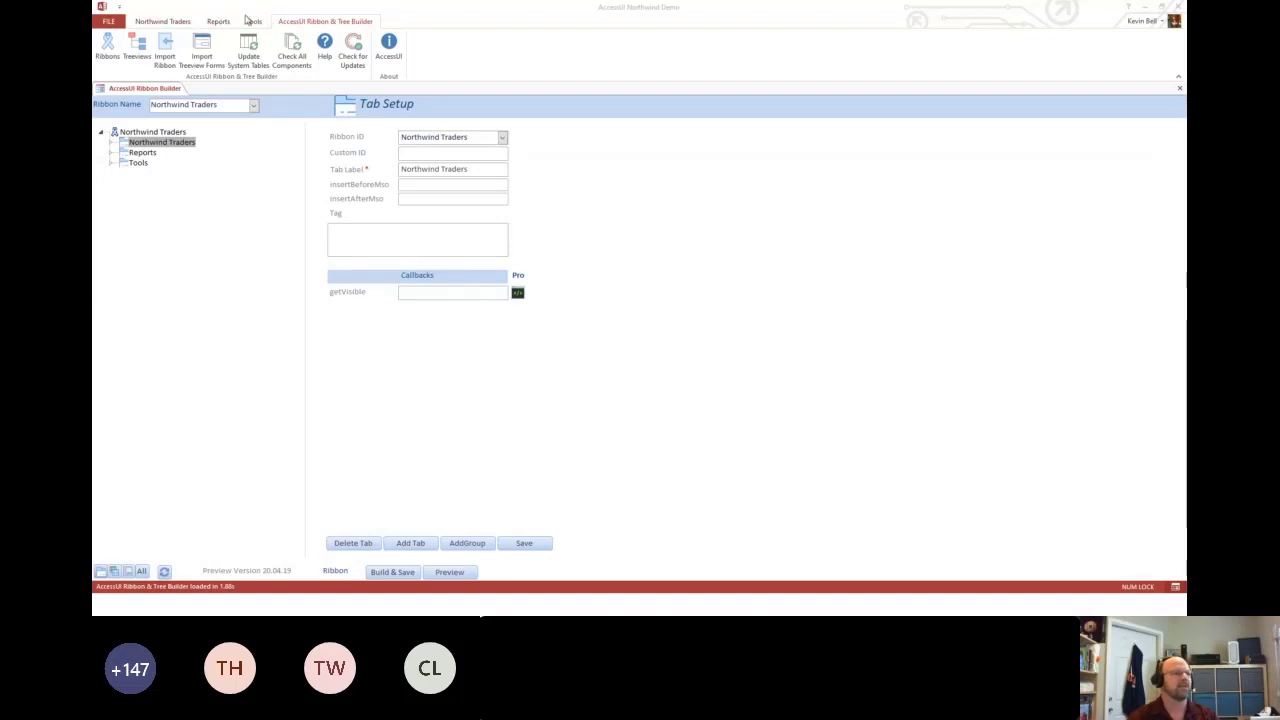
Show the Employees group's three buttons and the Organization button's LoadTree treeID:2 settings.
click(110, 145)
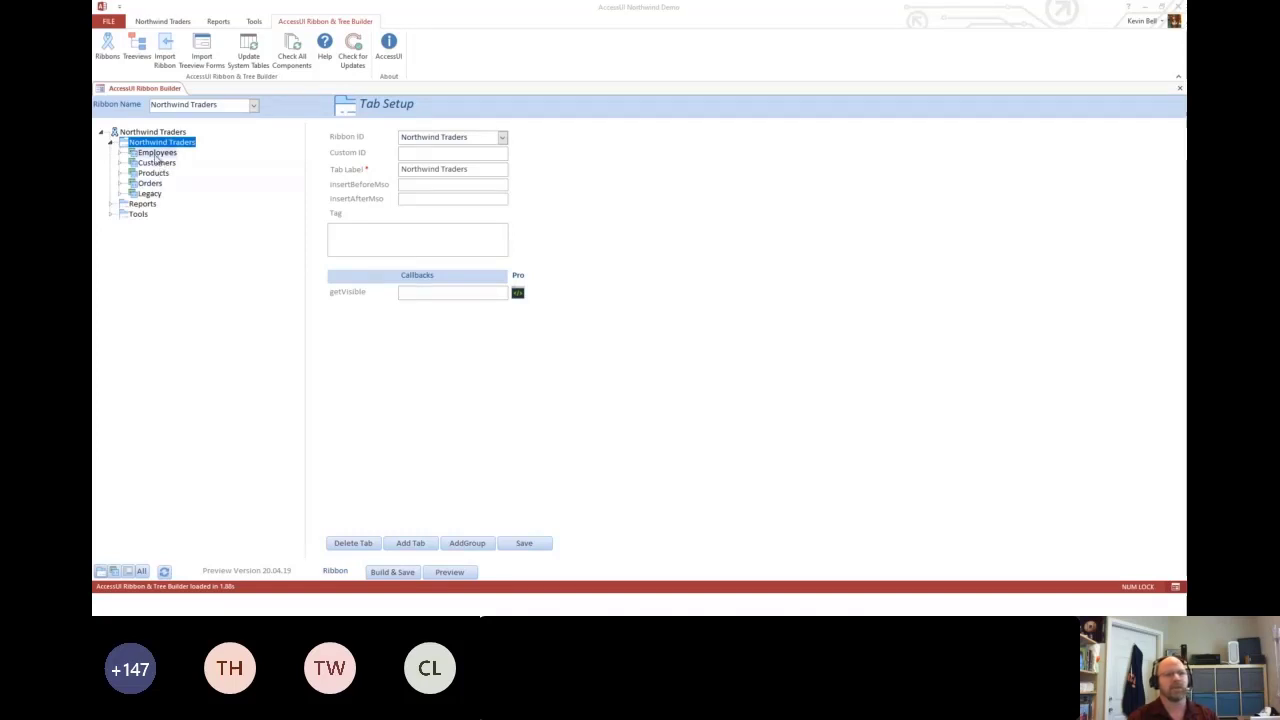
click(156, 153)
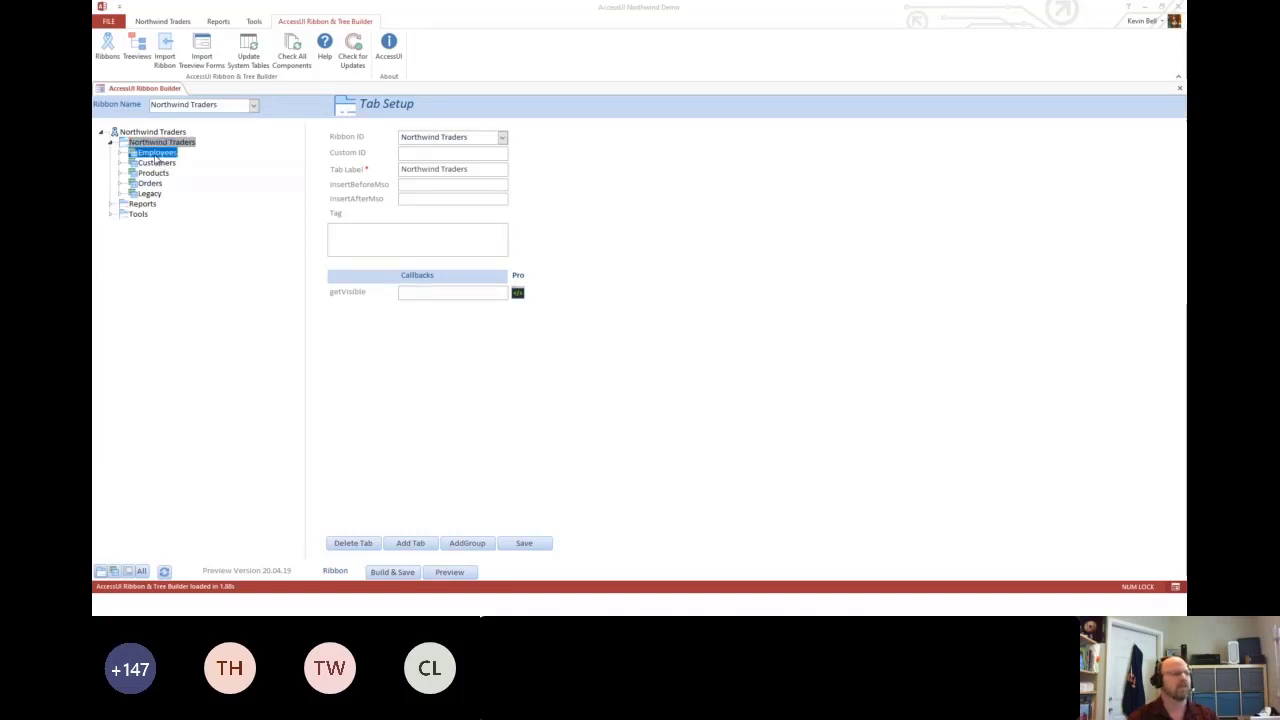
click(157, 22)
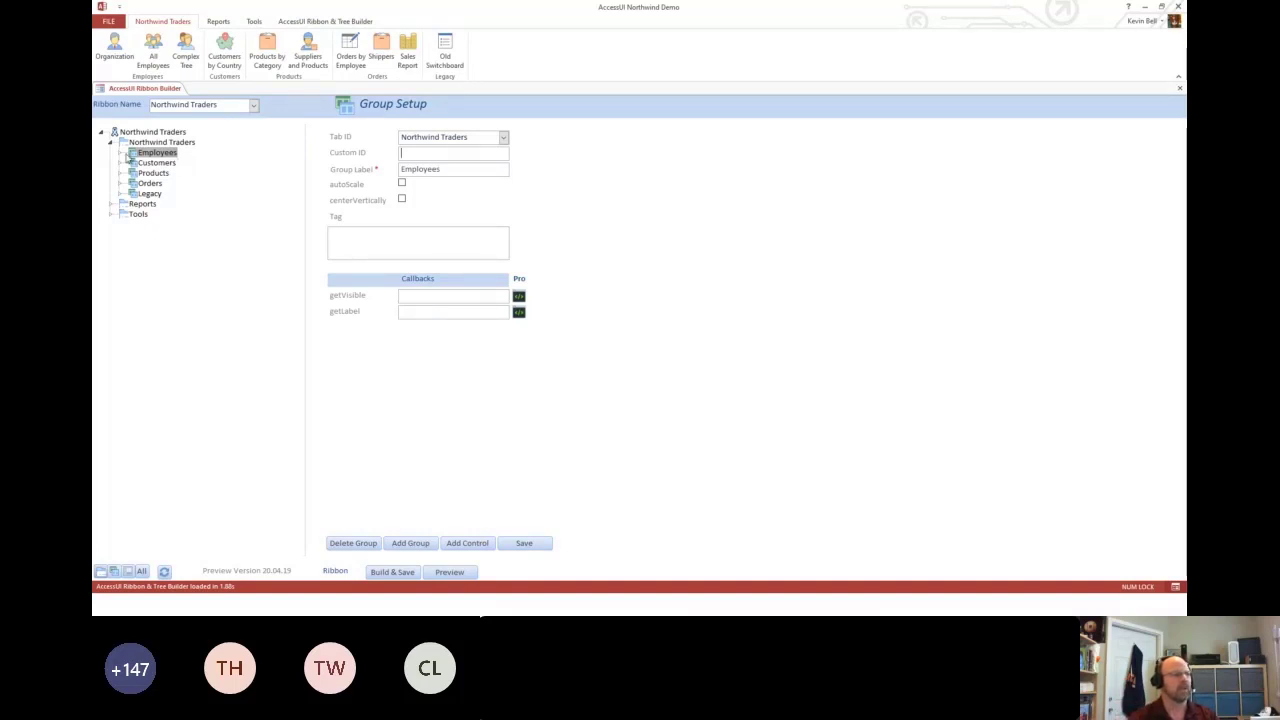
click(120, 155)
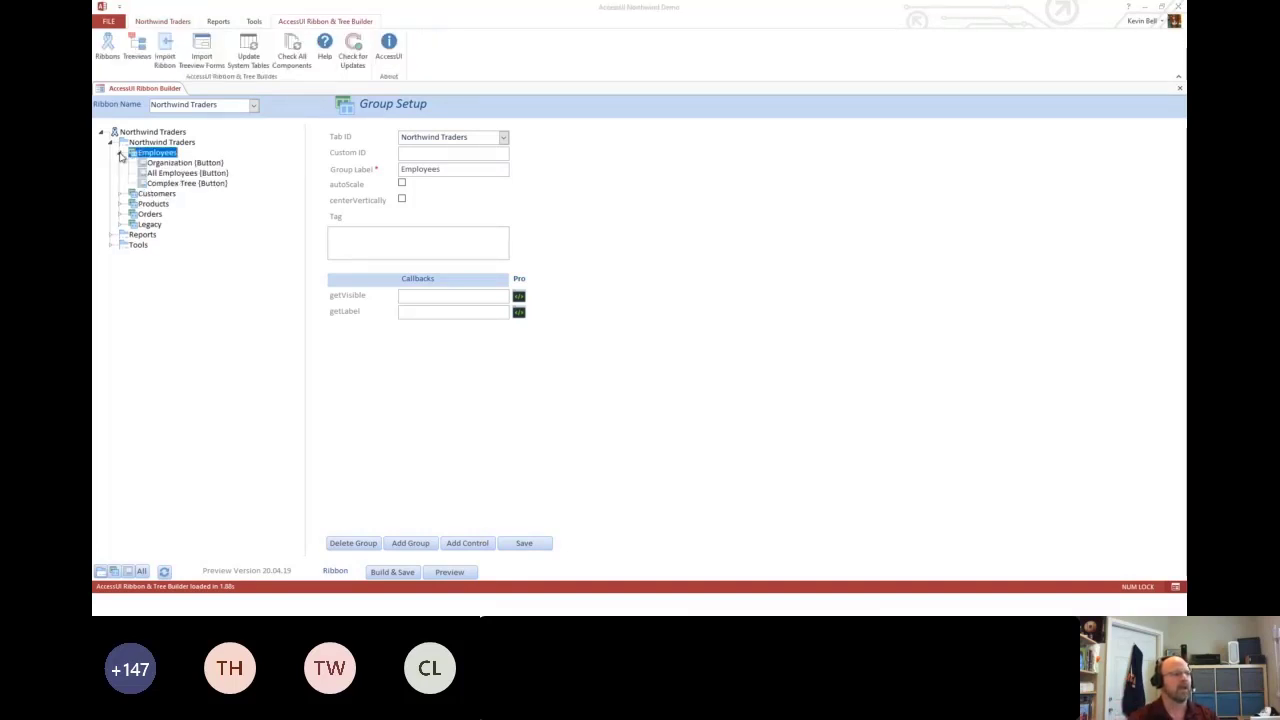
click(185, 162)
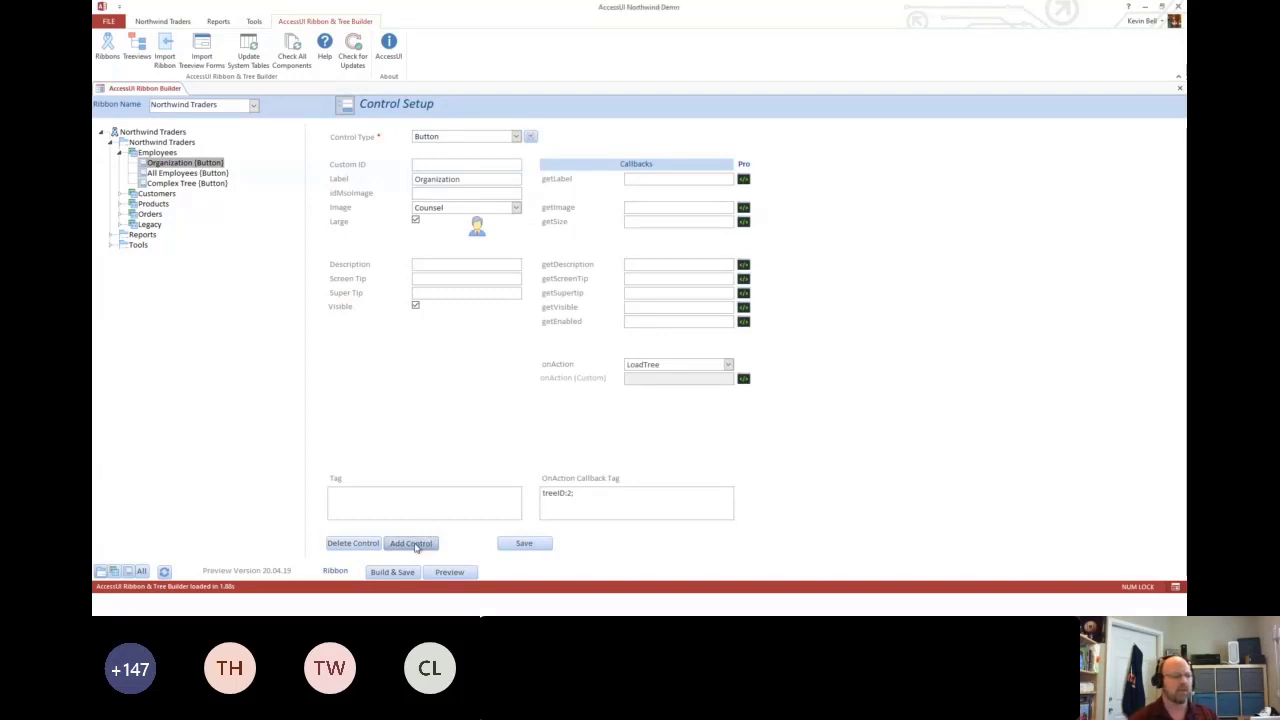
Add a new Button control with the label 'DevCon 2020'.
click(410, 543)
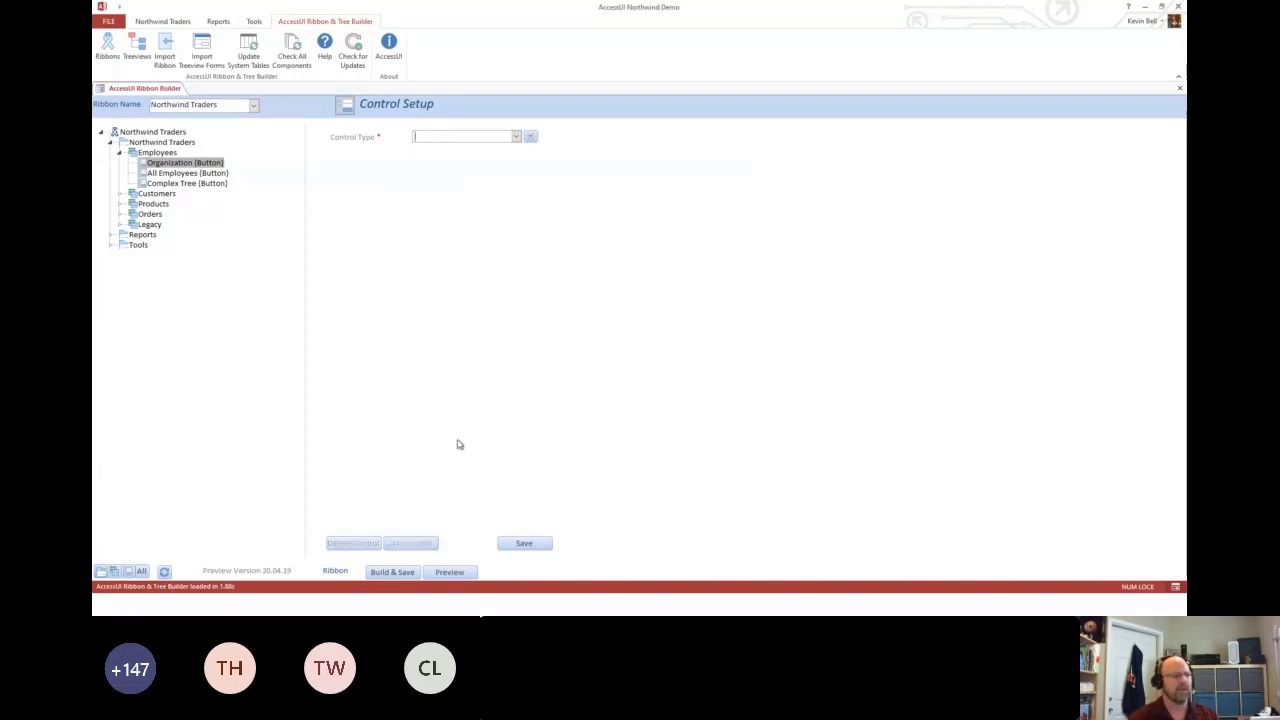
click(519, 138)
click(440, 152)
click(457, 178)
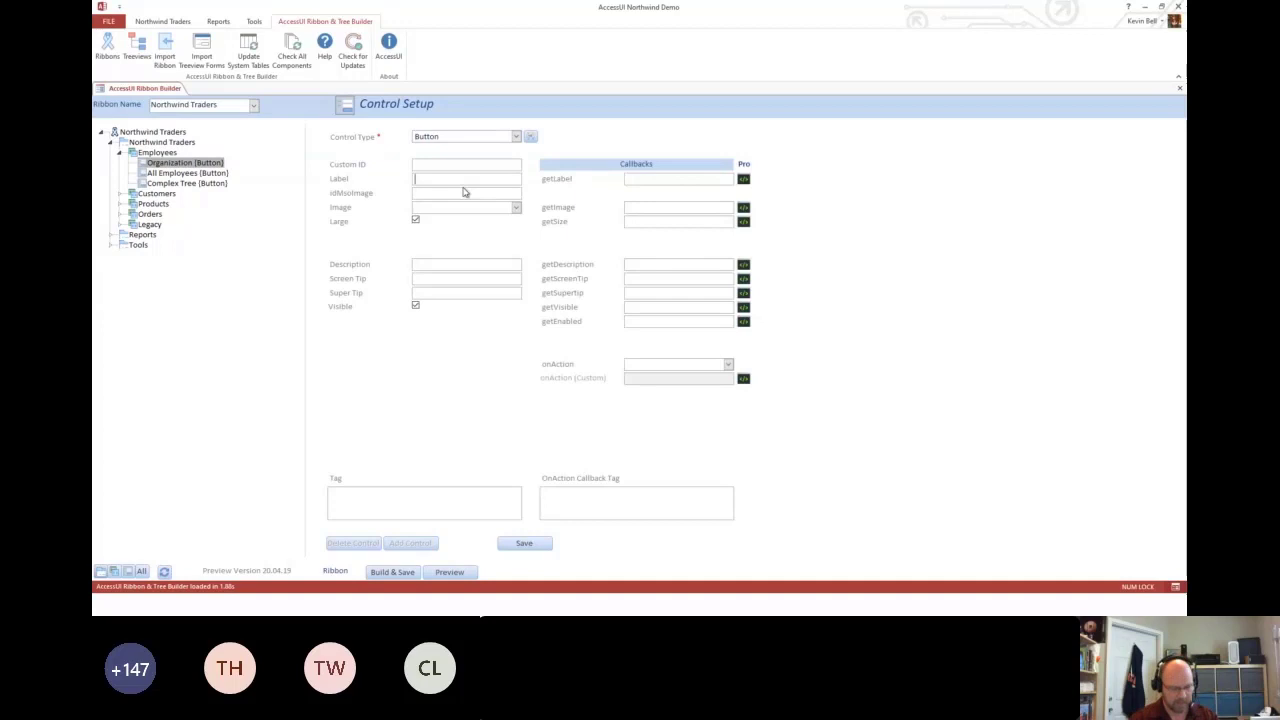
text(De)
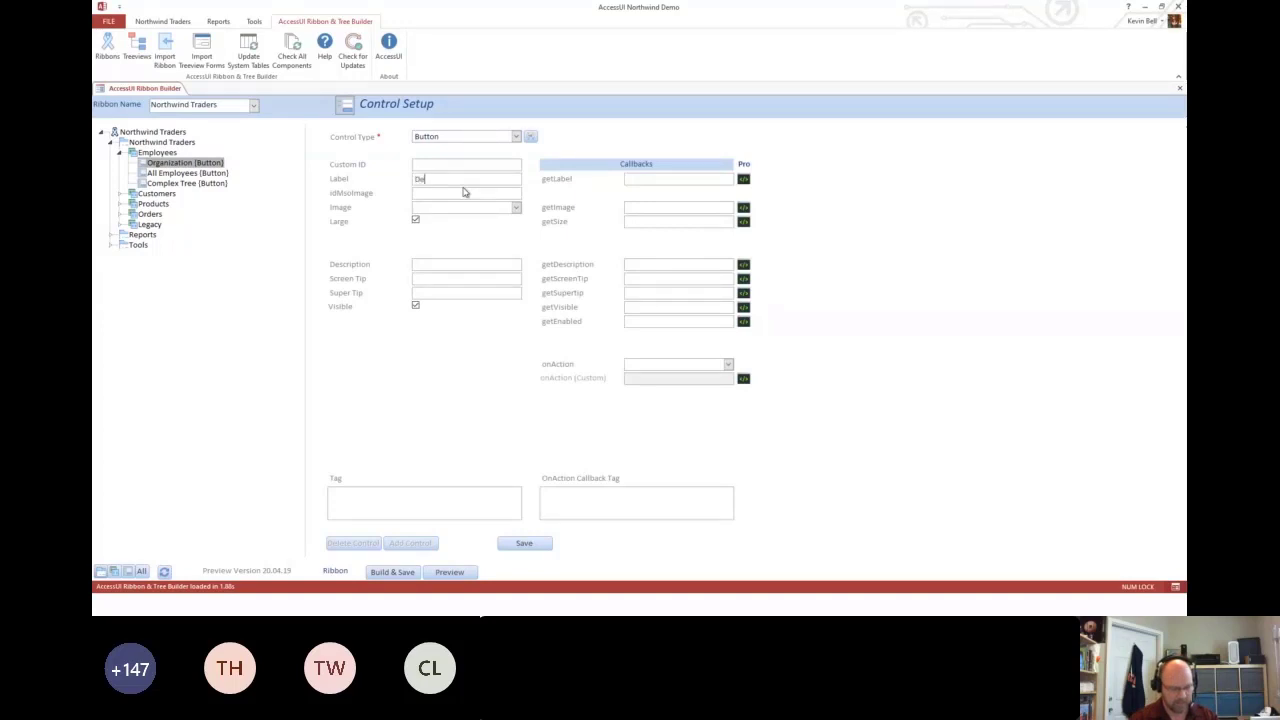
text(vCon)
key(Tab)
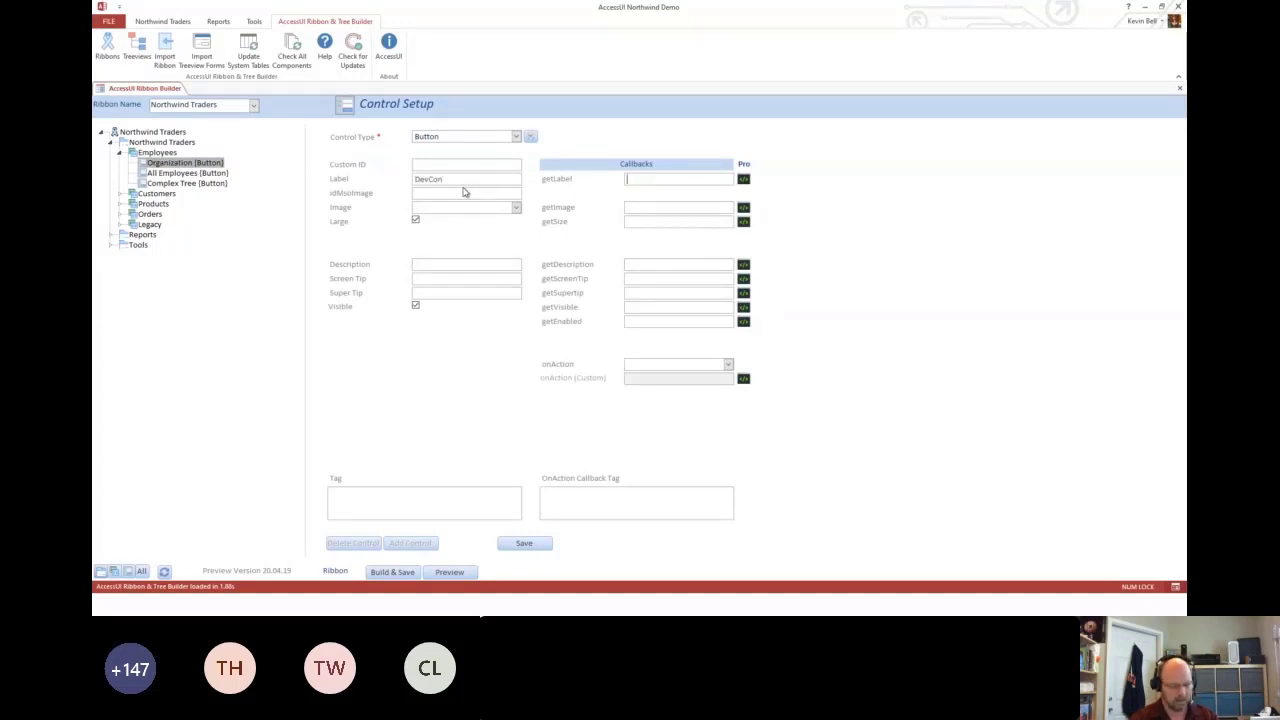
text(getL)
key(BackSpace)
key(BackSpace)
key(BackSpace)
key(BackSpace)
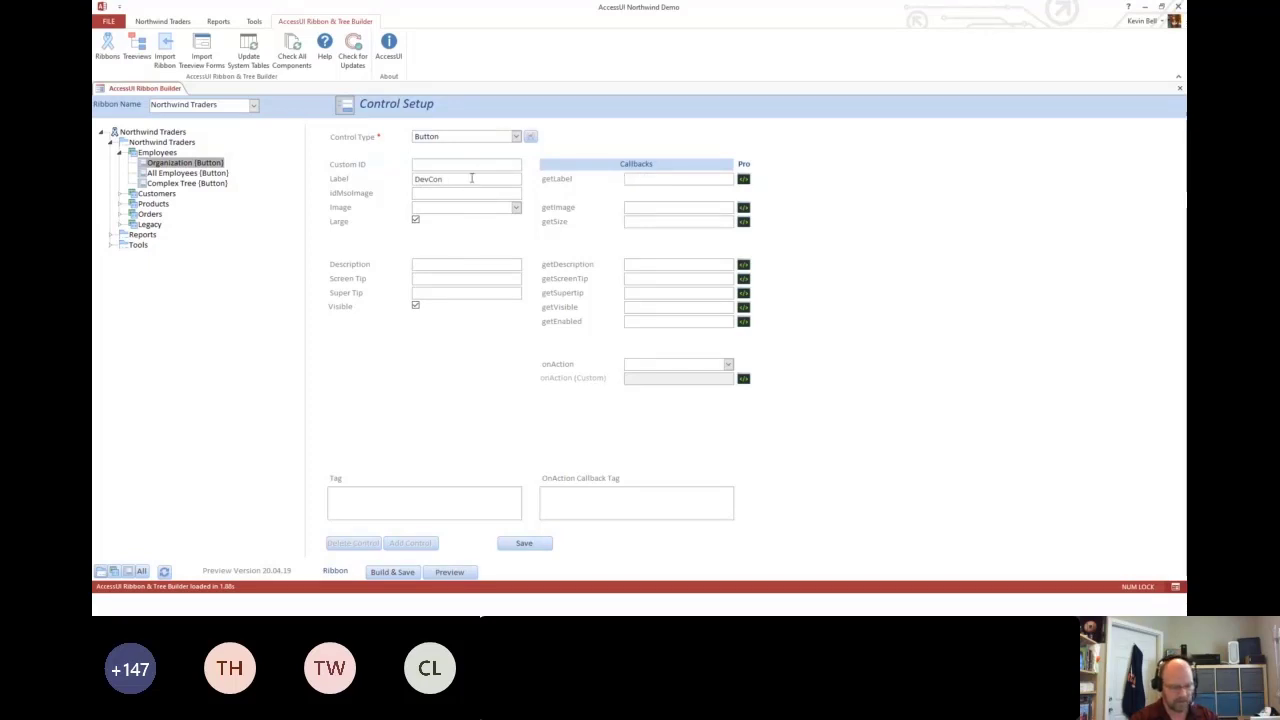
click(471, 178)
text(2020)
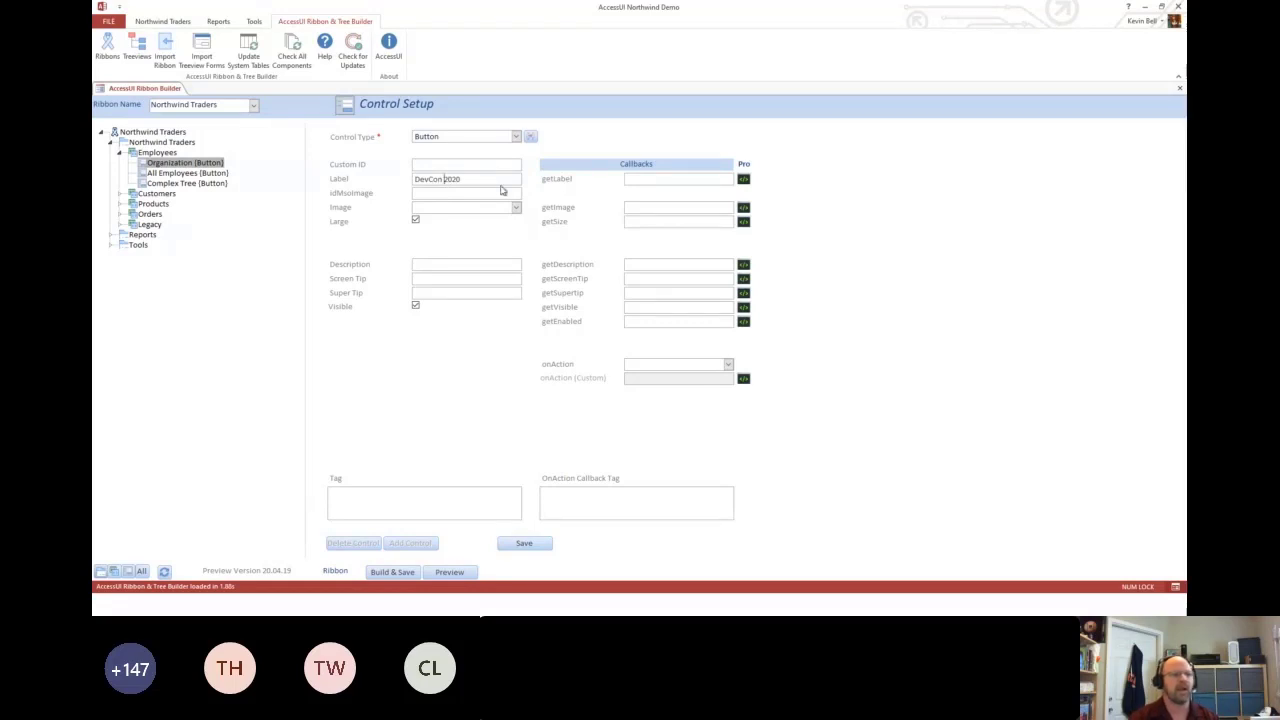
Search the image gallery for 'access' and set the button's idMsoImage to MicrosoftAccess.
click(501, 192)
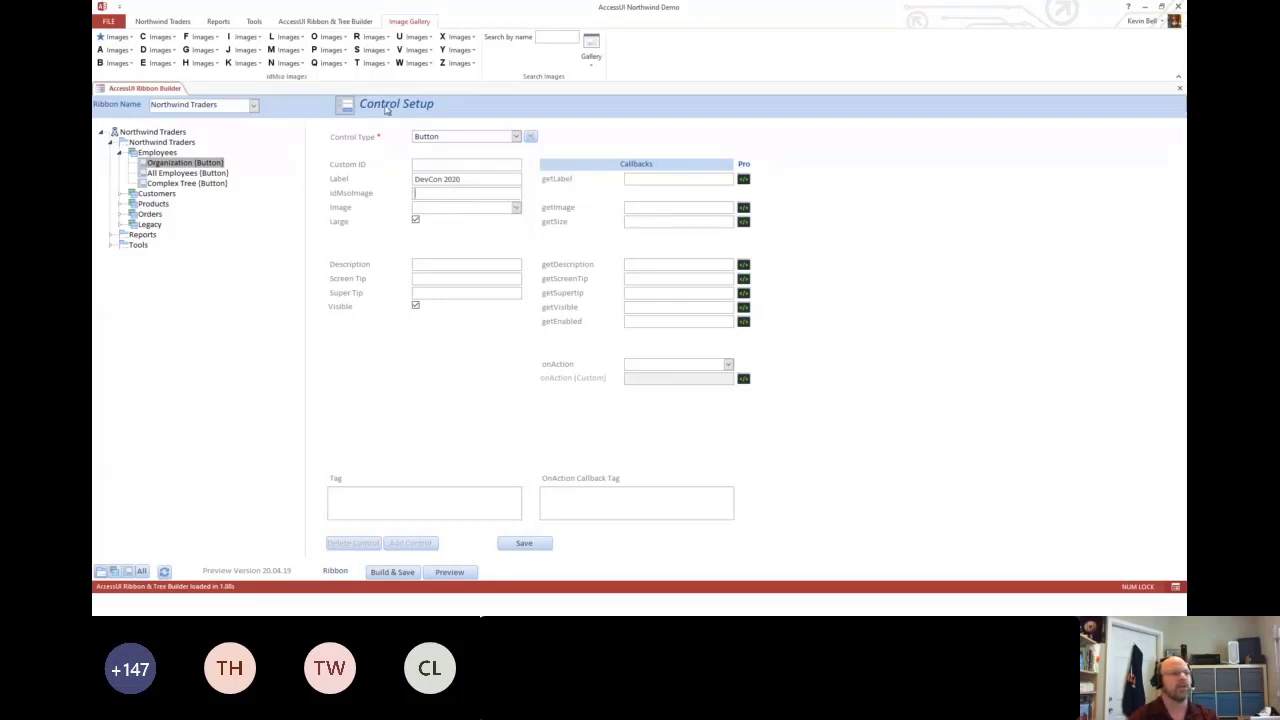
click(196, 50)
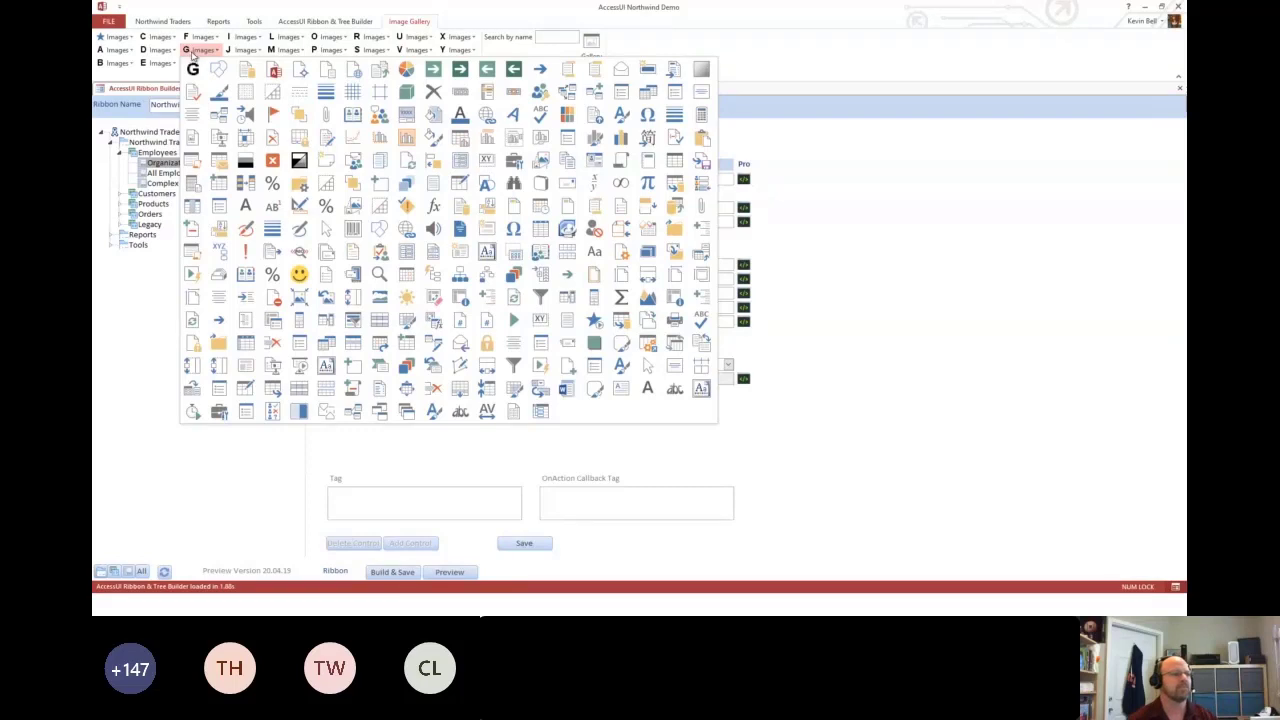
click(289, 50)
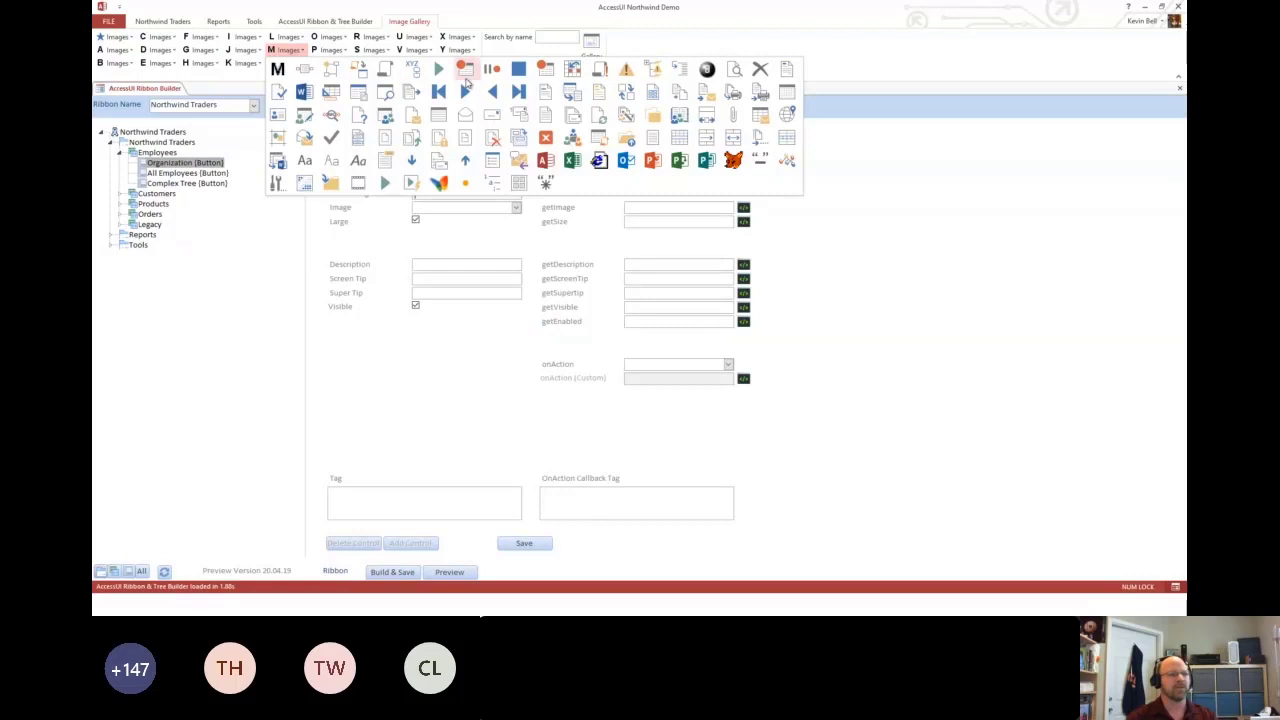
click(555, 40)
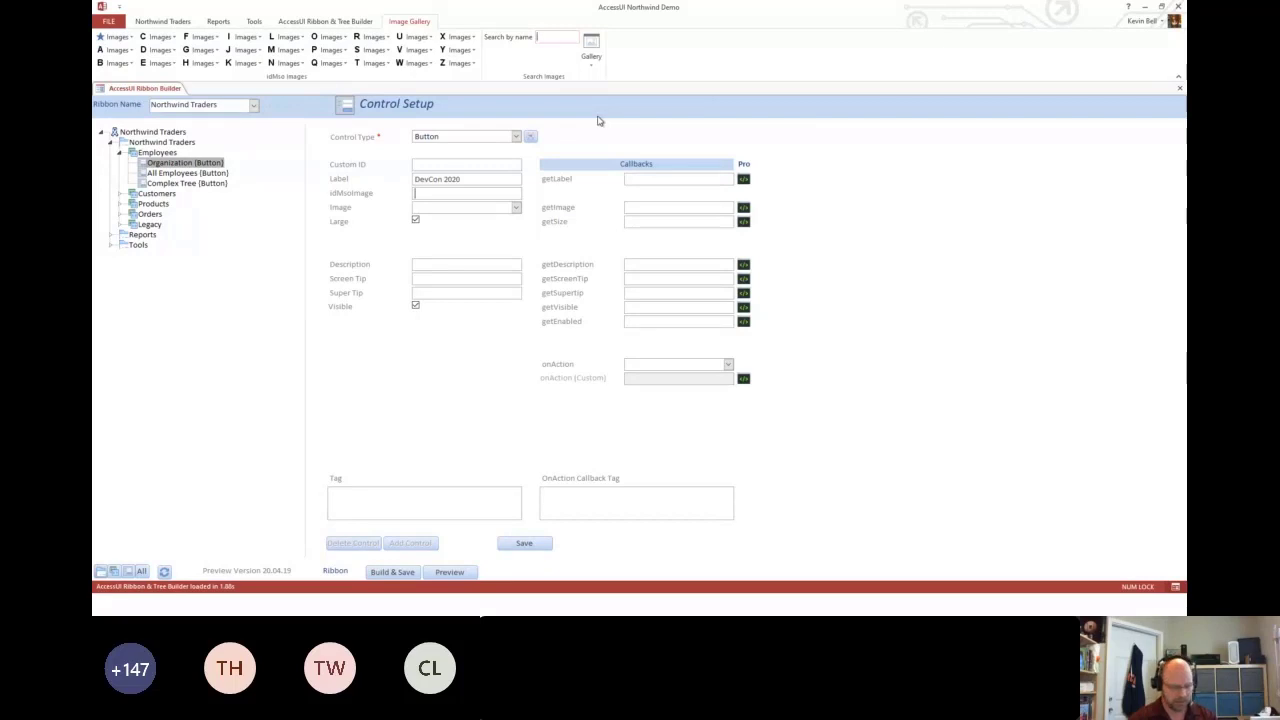
text(access)
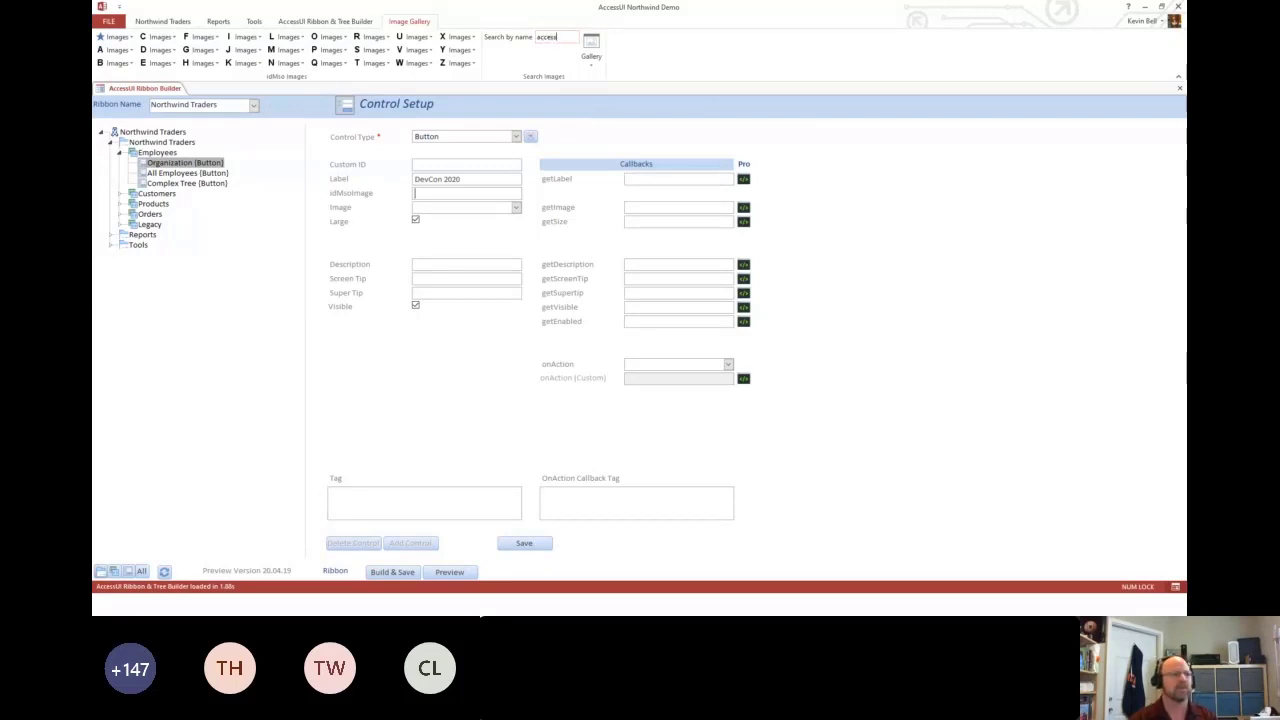
key(Return)
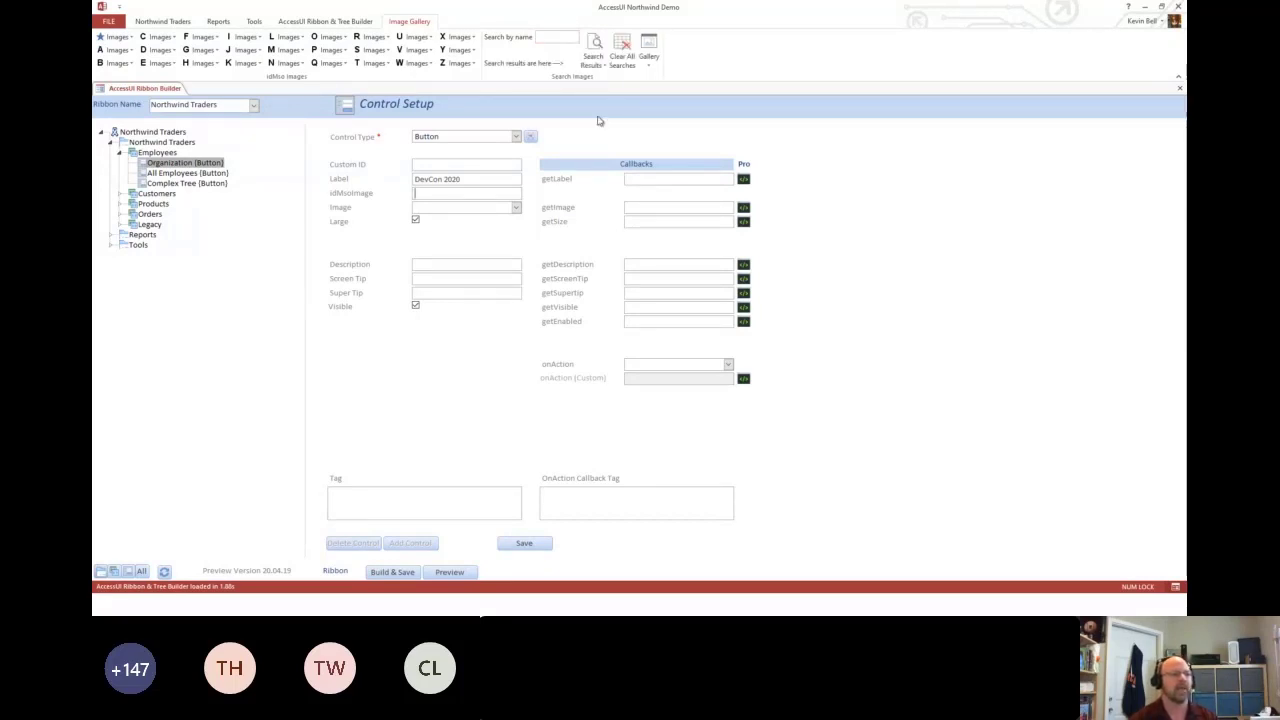
click(607, 64)
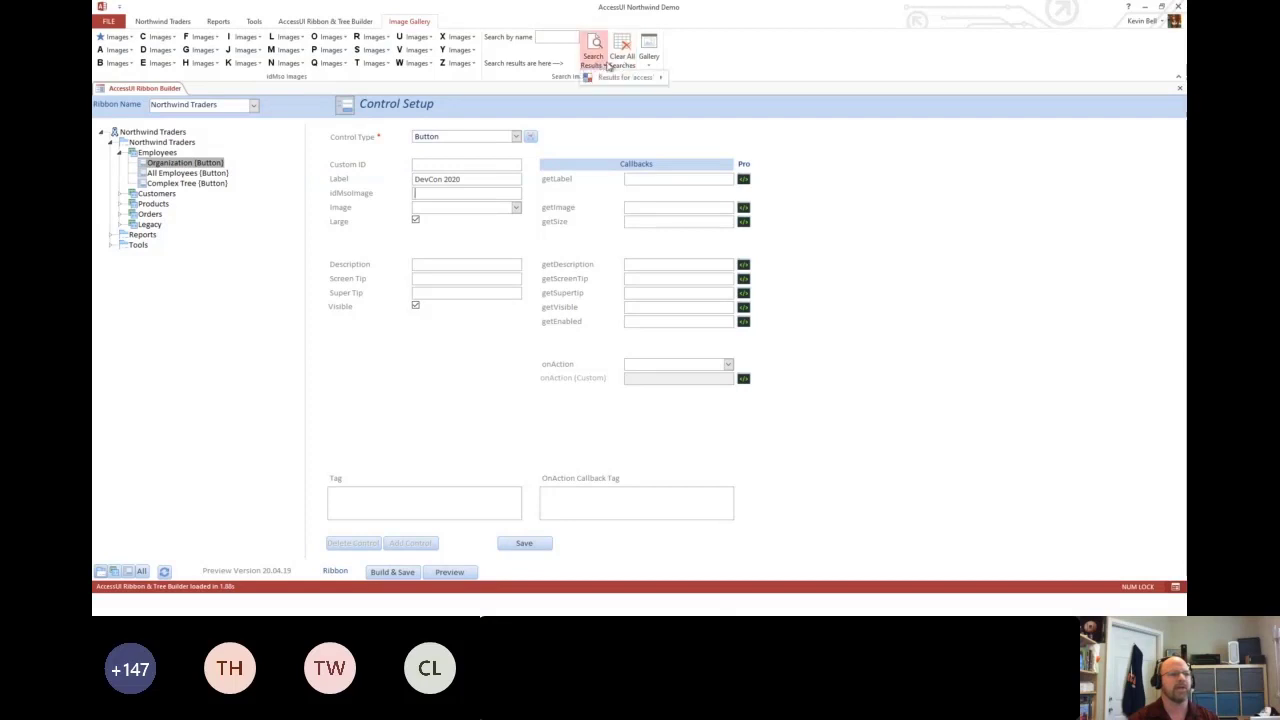
mouse_move(617, 78)
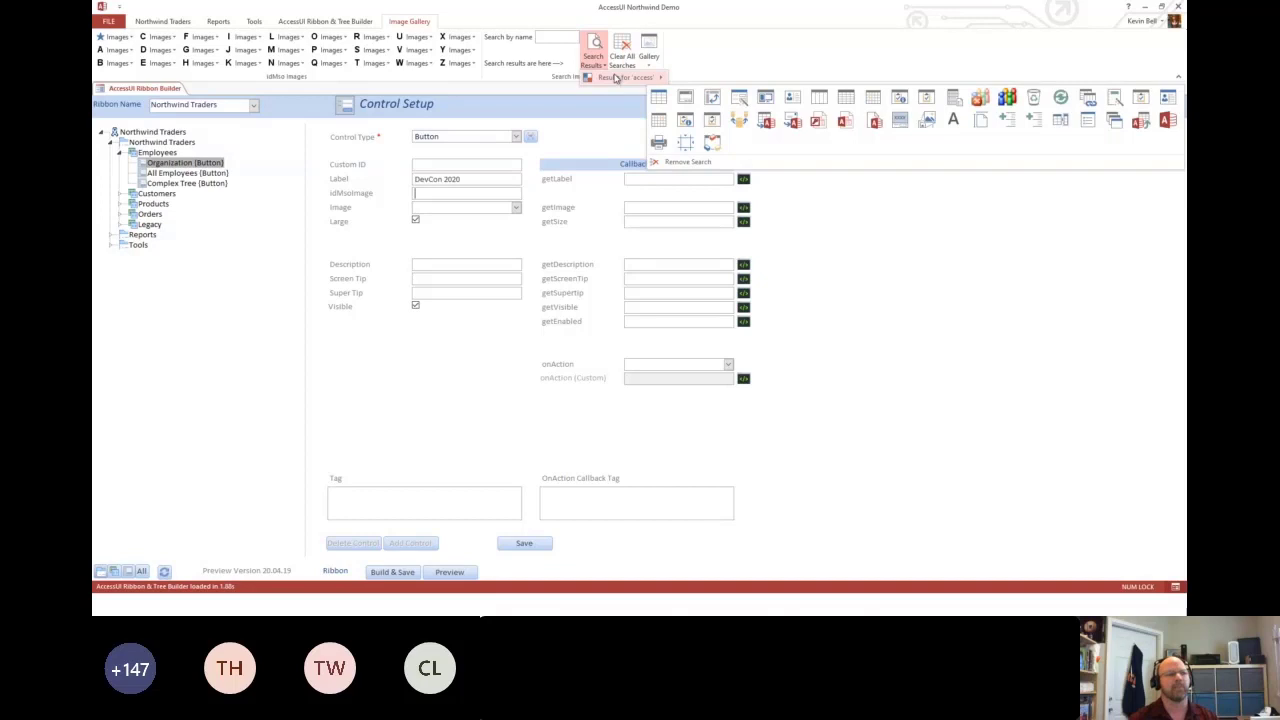
click(1168, 120)
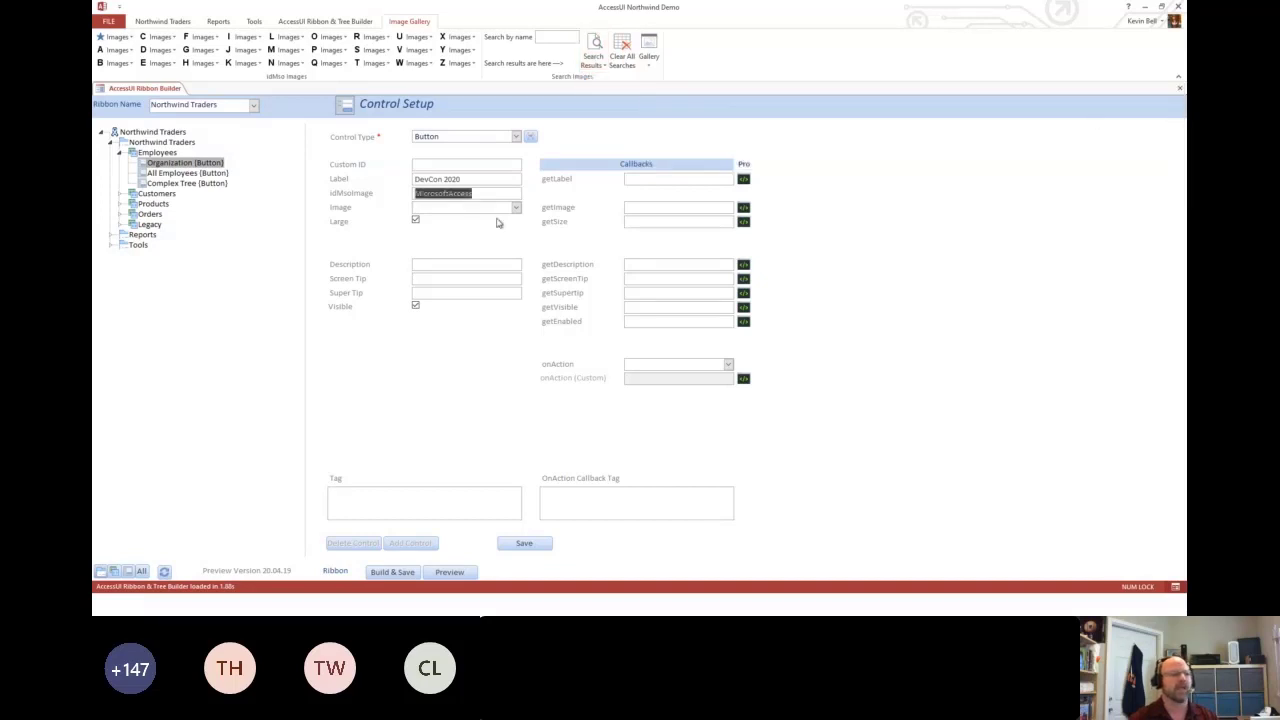
click(445, 197)
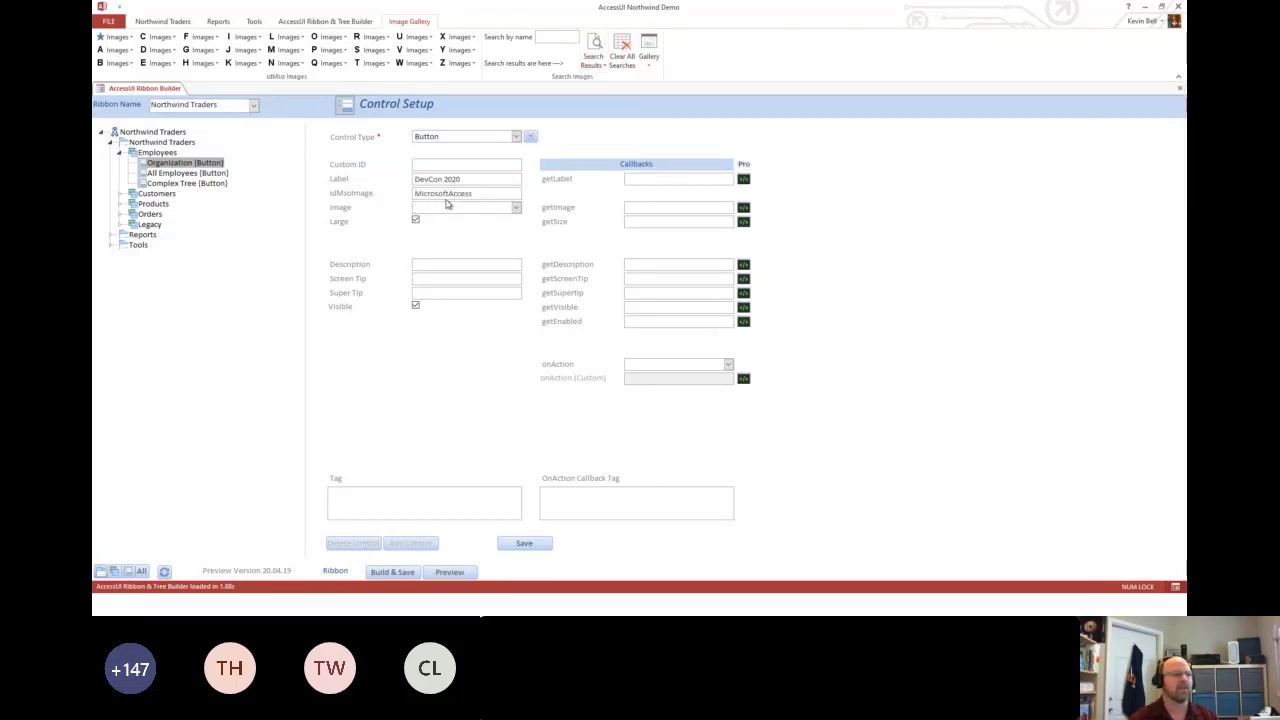
click(445, 205)
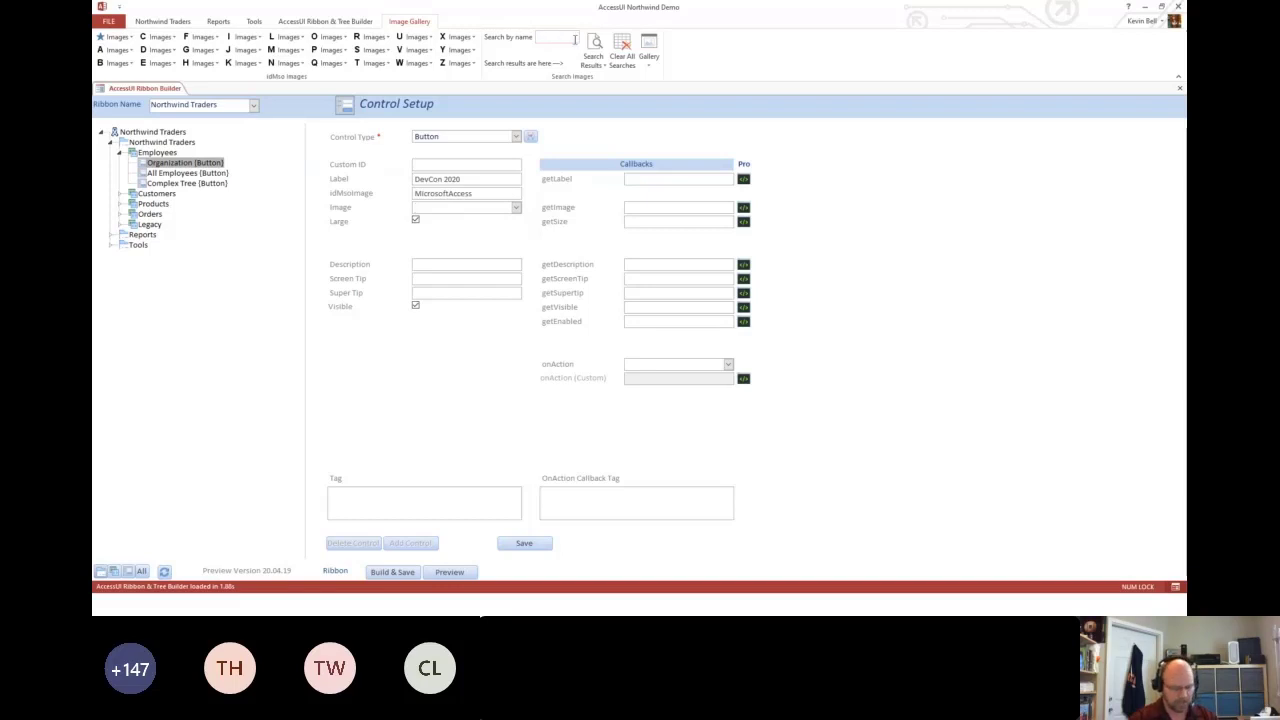
Search the image gallery for 'excel' and browse the results without choosing one.
click(540, 37)
text(excel)
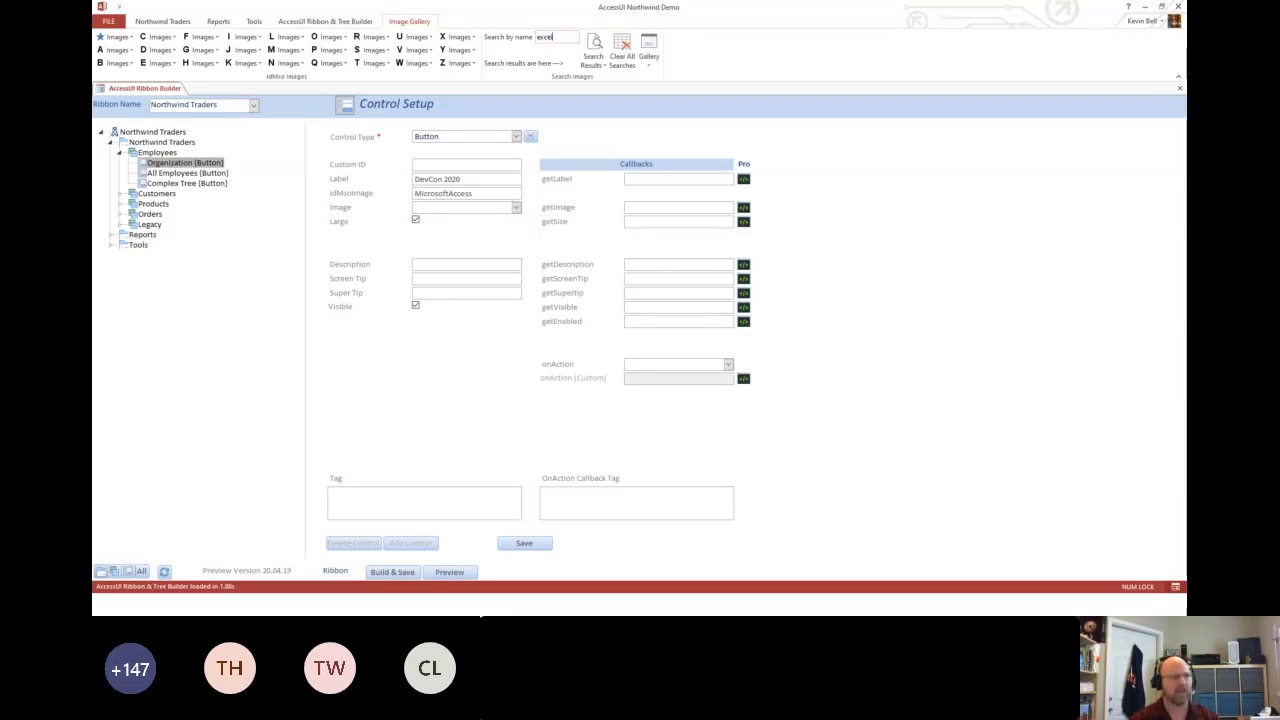
key(Return)
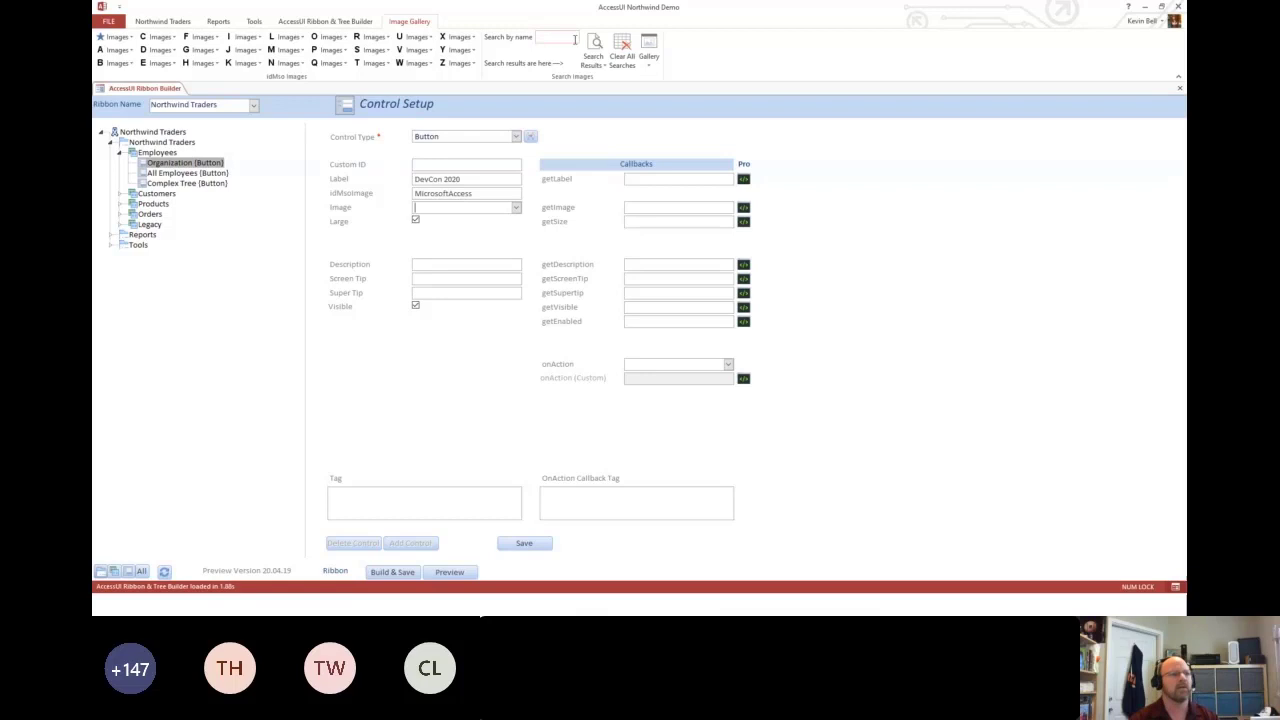
click(593, 55)
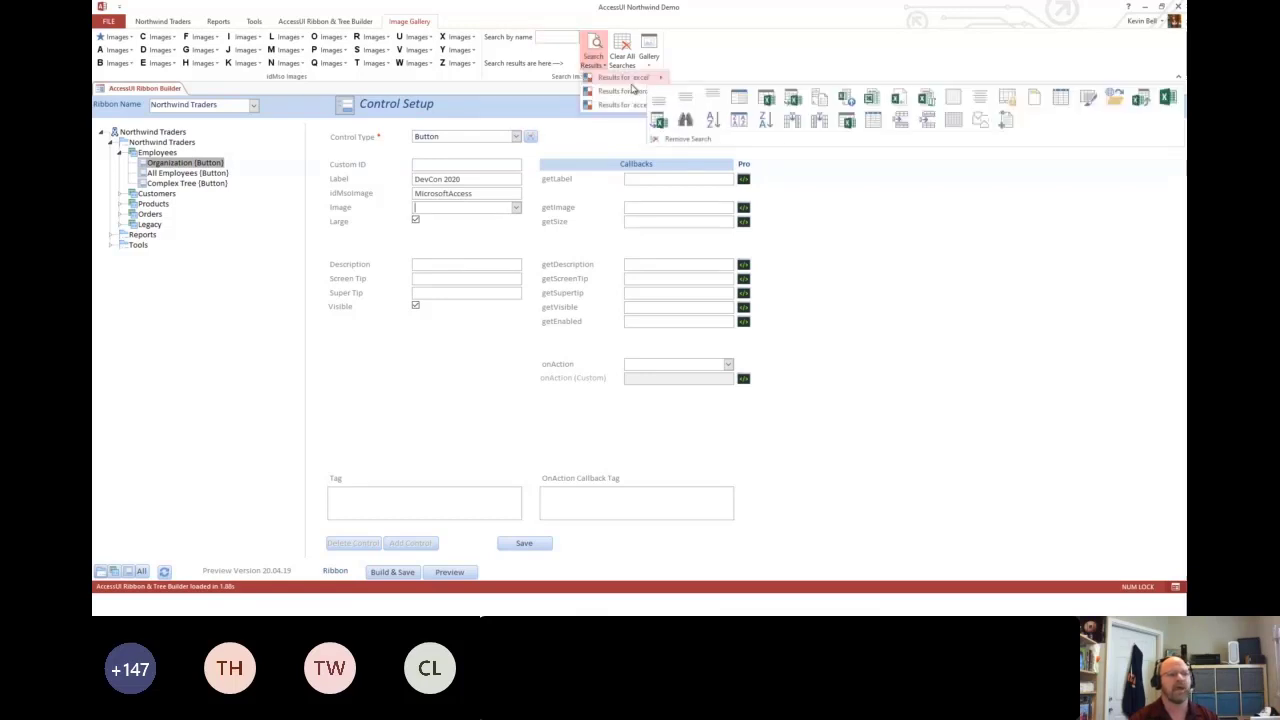
mouse_move(631, 96)
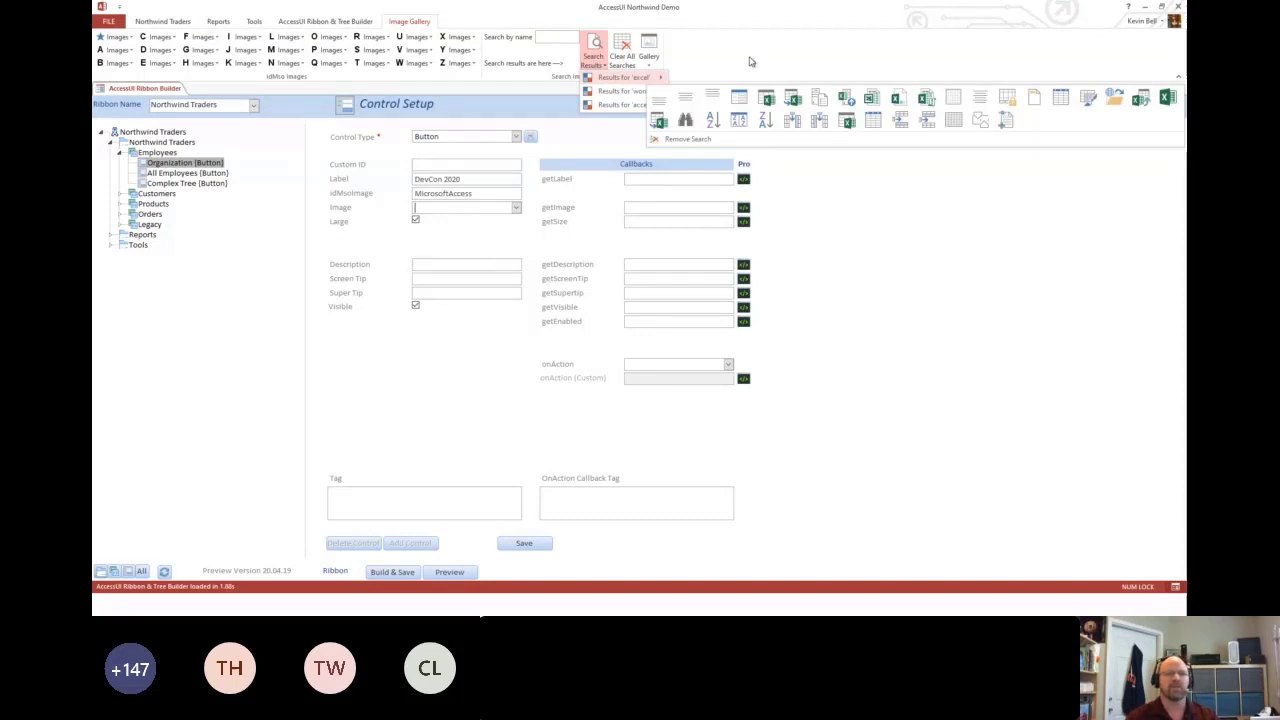
key(Escape)
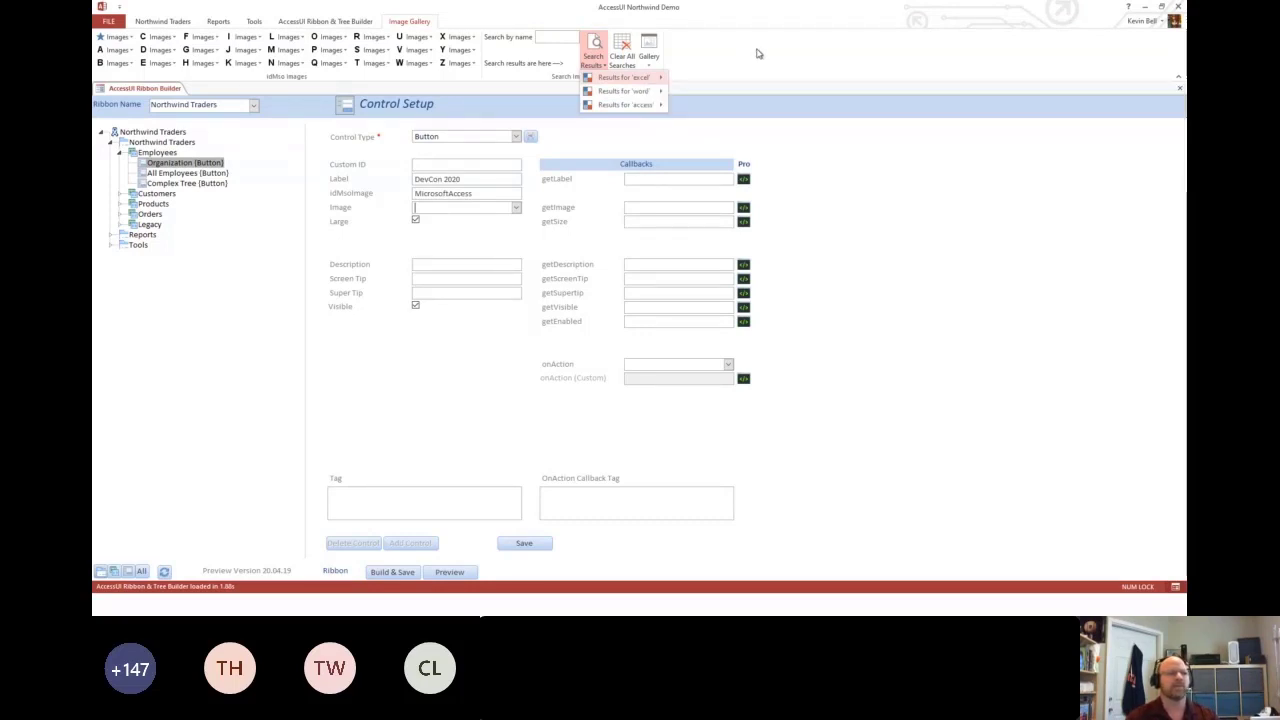
key(Escape)
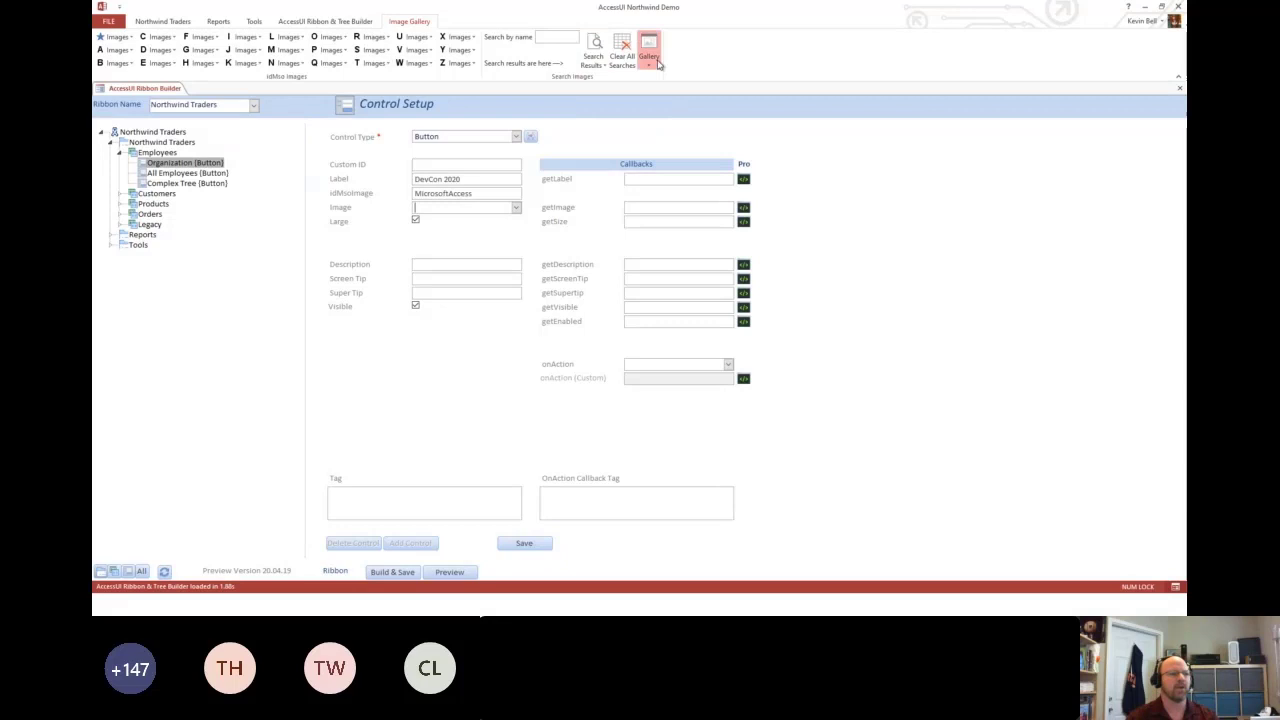
Apply the icons8-truck-40 shared image to the button, then clear the Image field.
click(648, 62)
mouse_move(666, 81)
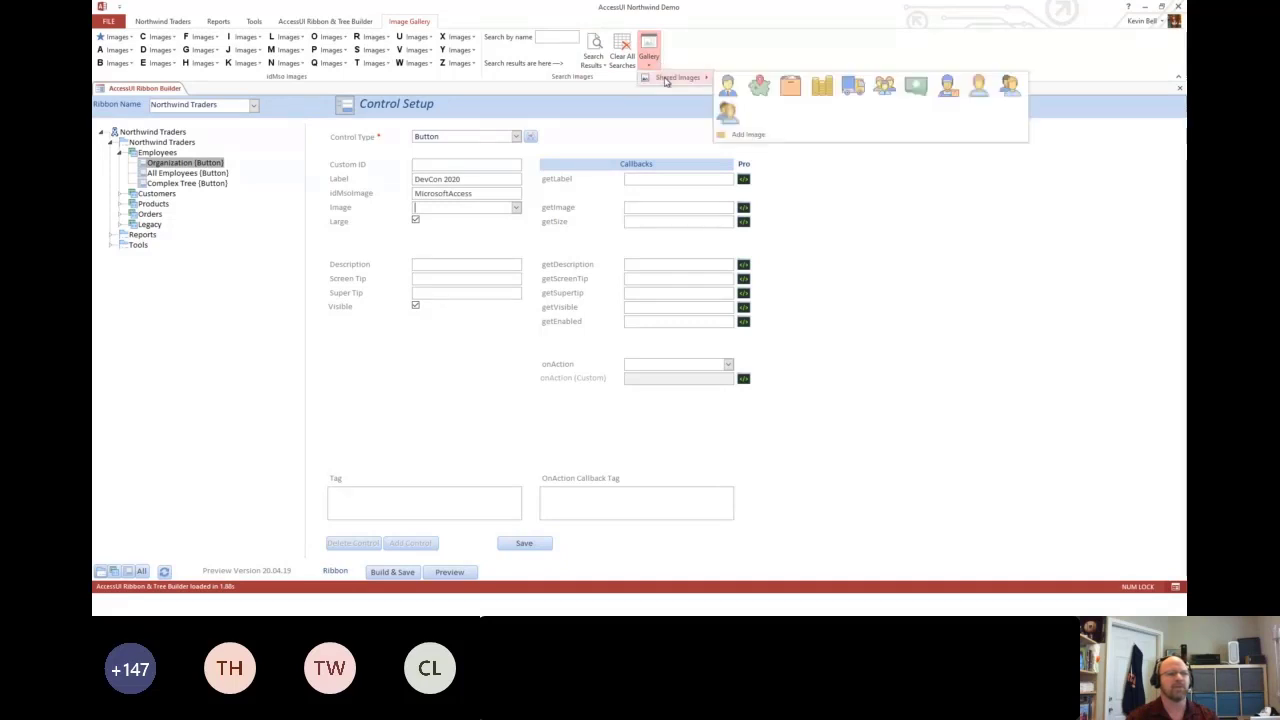
click(856, 87)
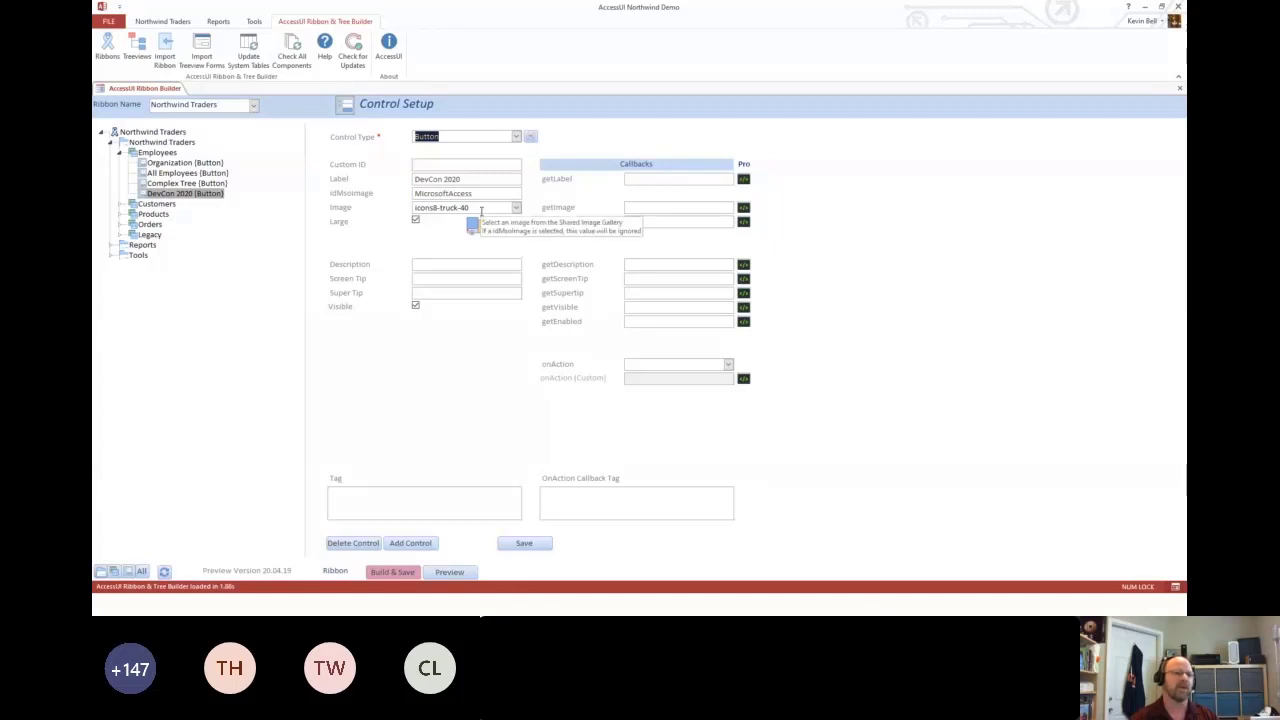
click(481, 210)
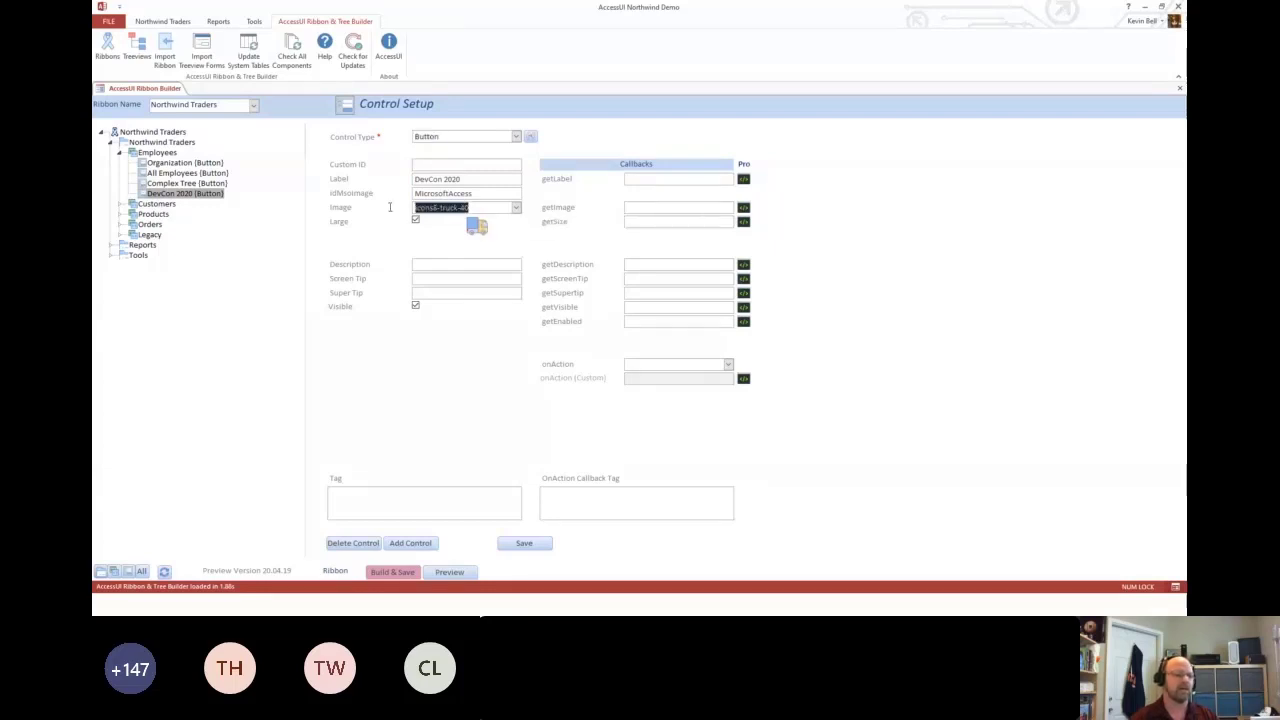
key(Delete)
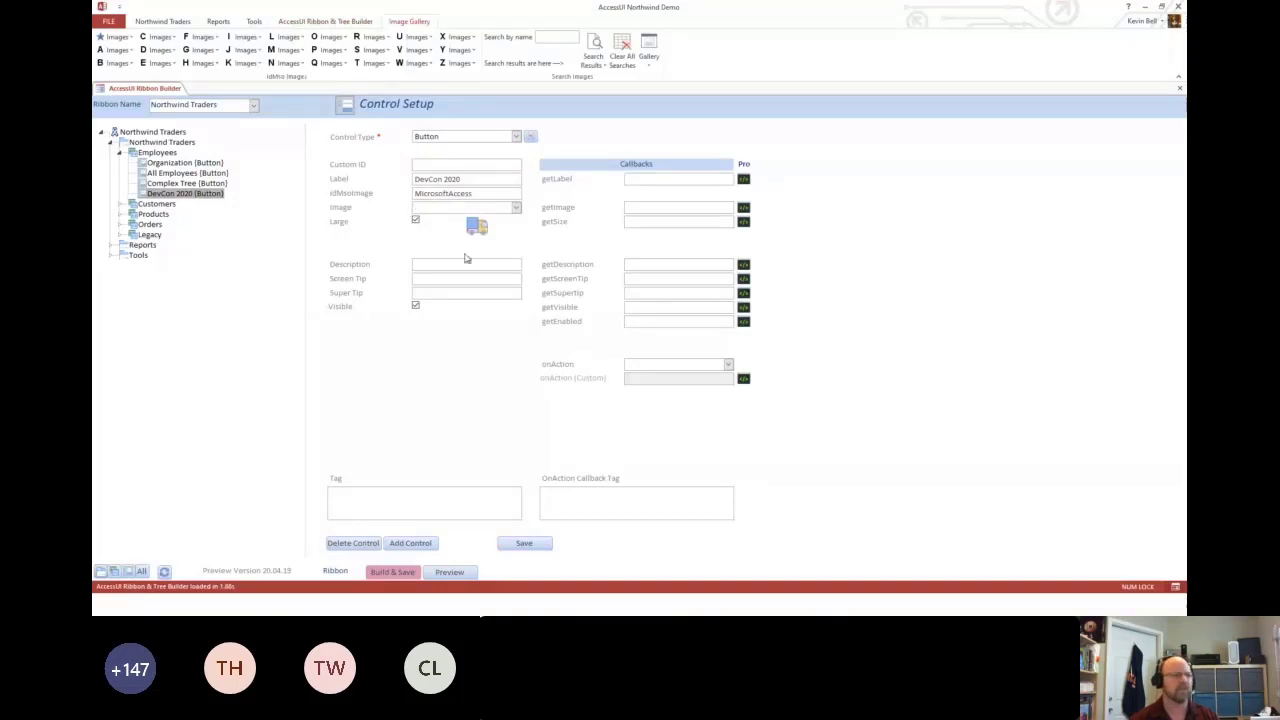
Set the button's onAction to ribbonLoadForm for the Employees form, append ';' to the tag, and save.
click(727, 364)
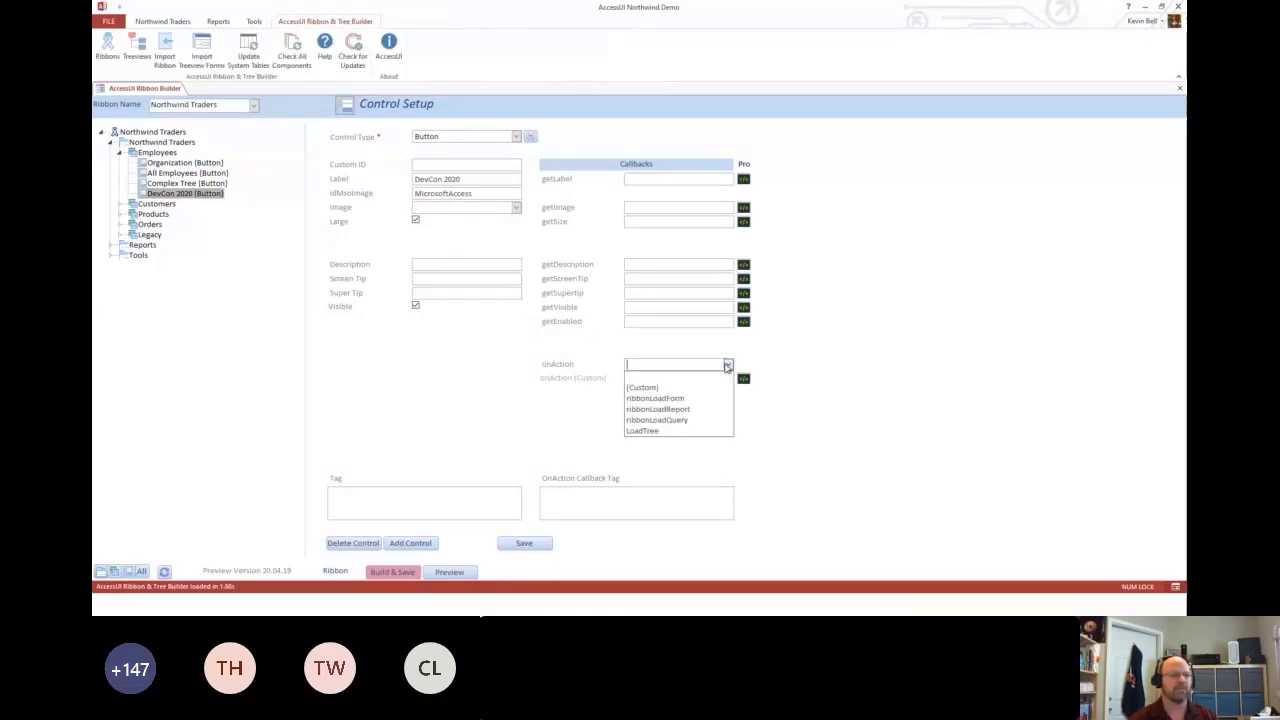
click(658, 398)
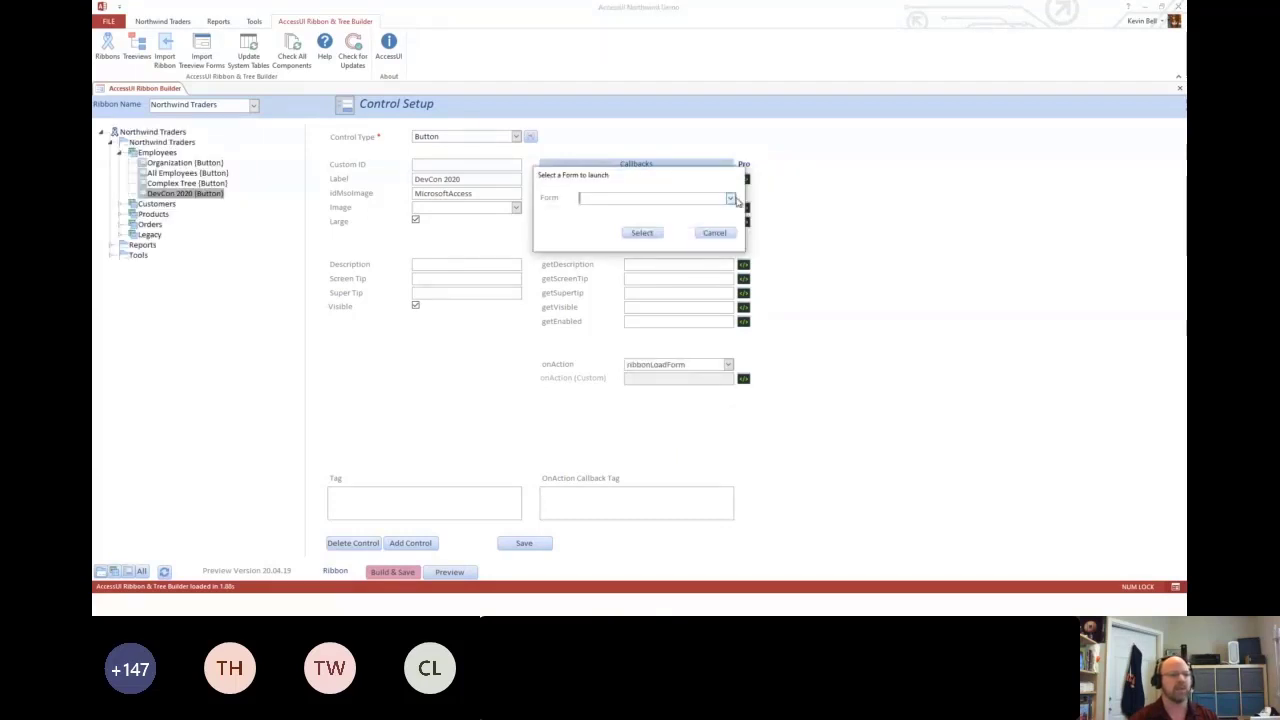
click(733, 199)
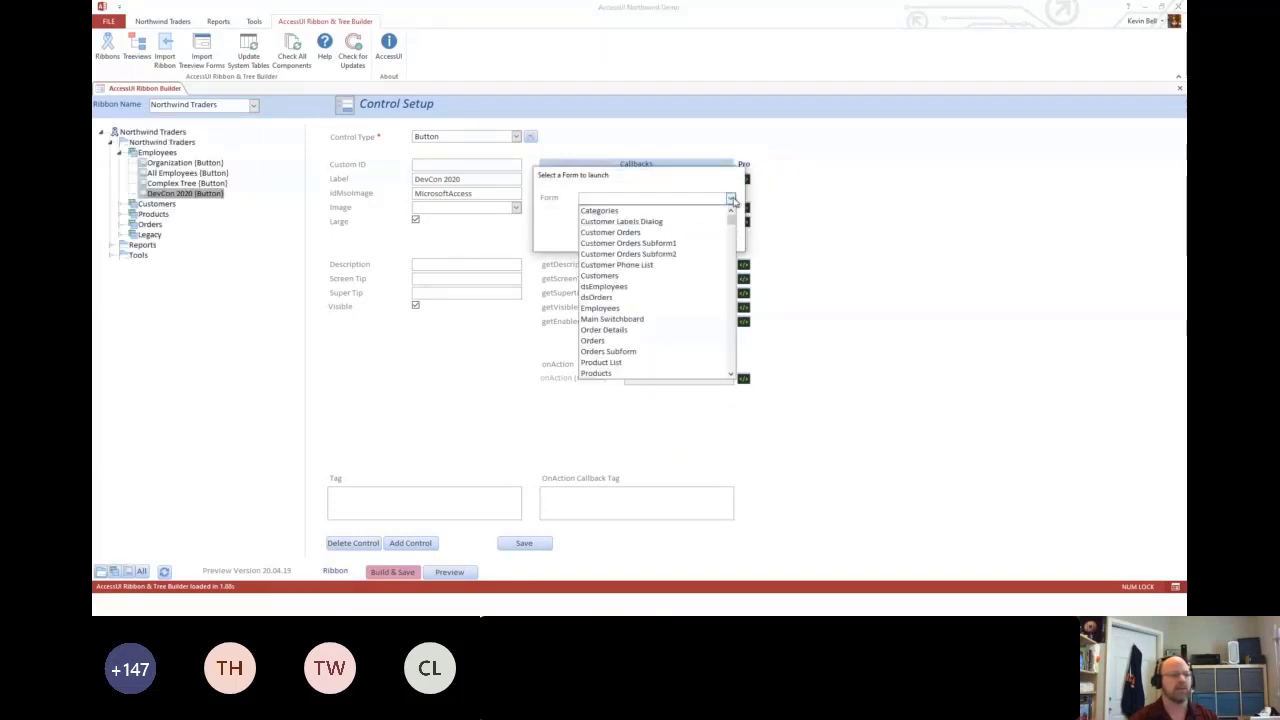
click(648, 309)
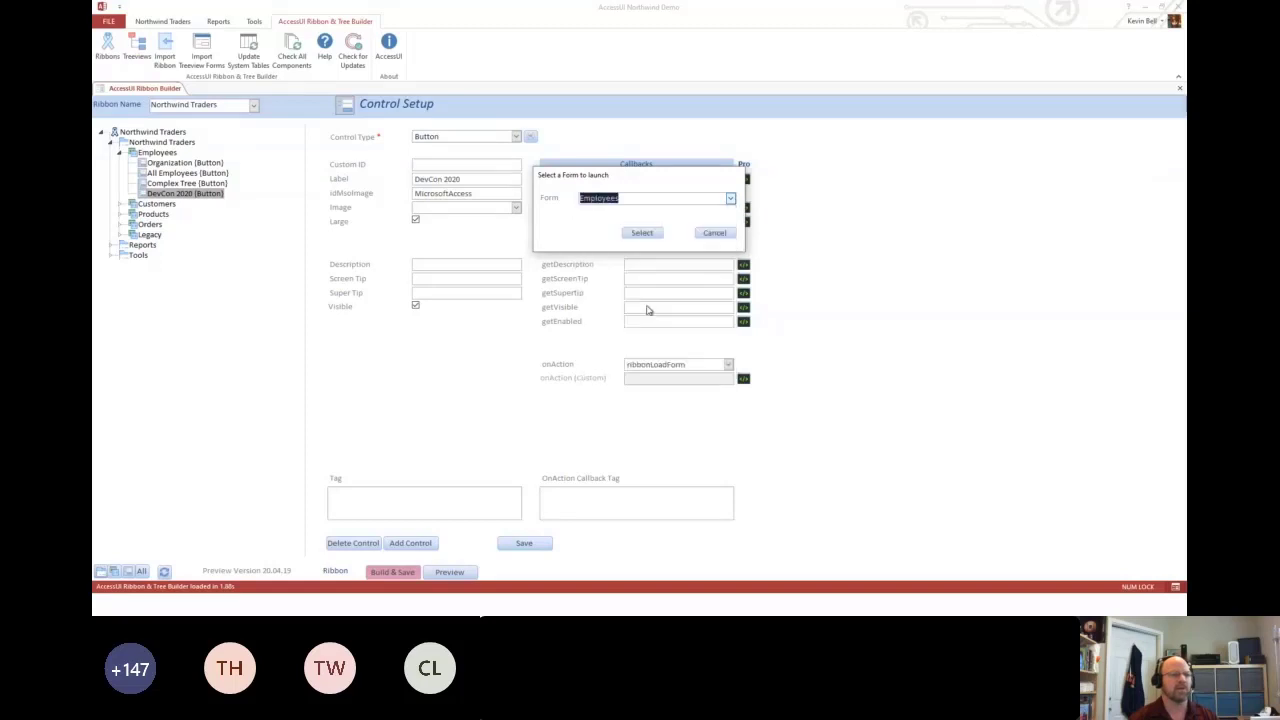
click(646, 233)
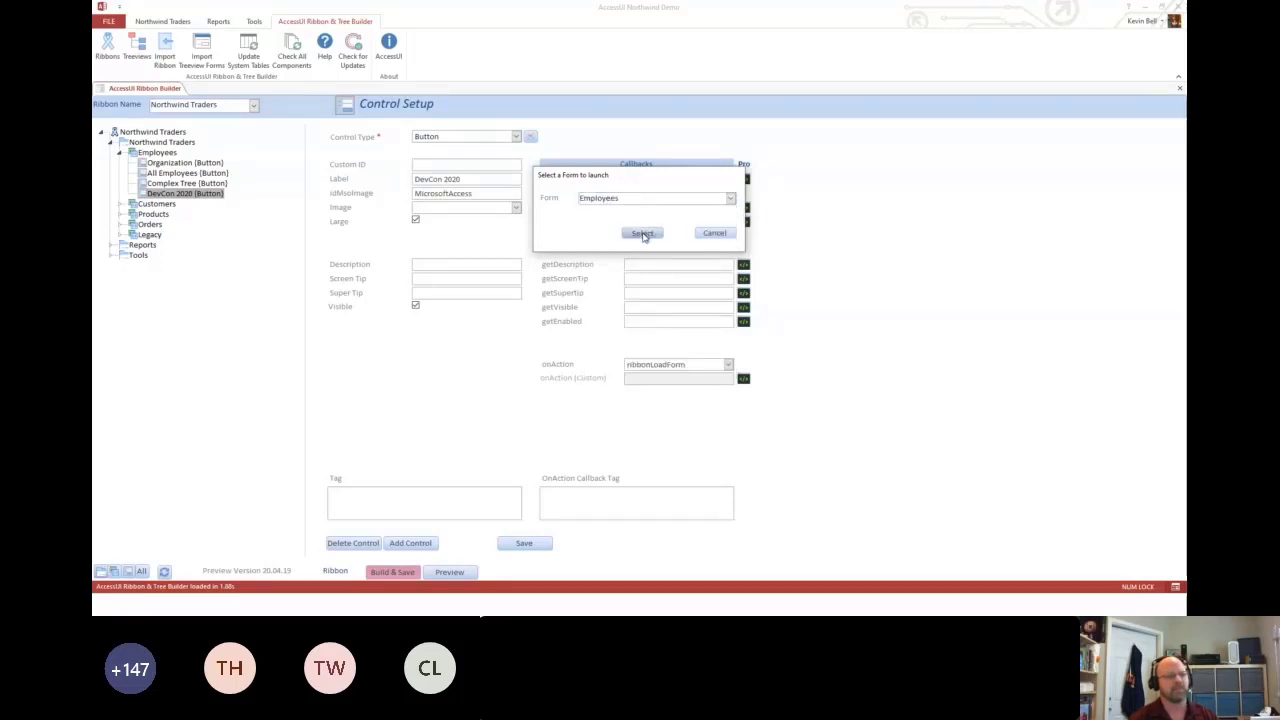
click(652, 492)
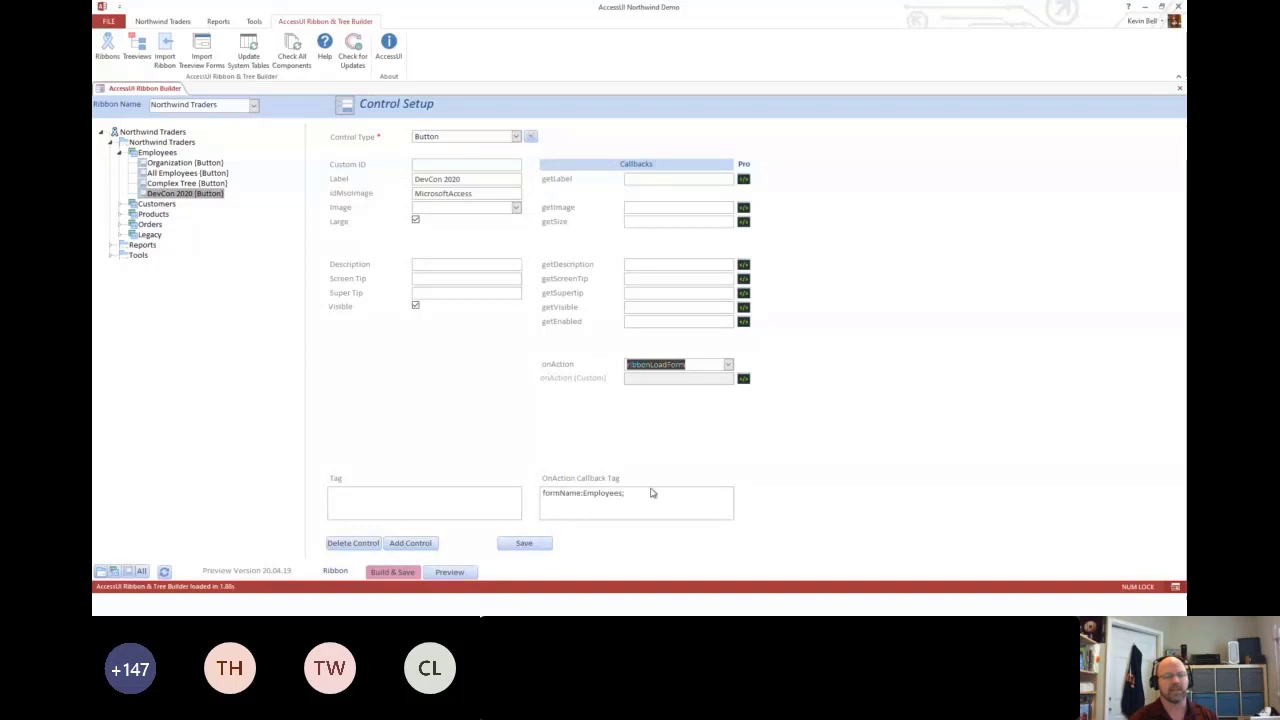
text(;)
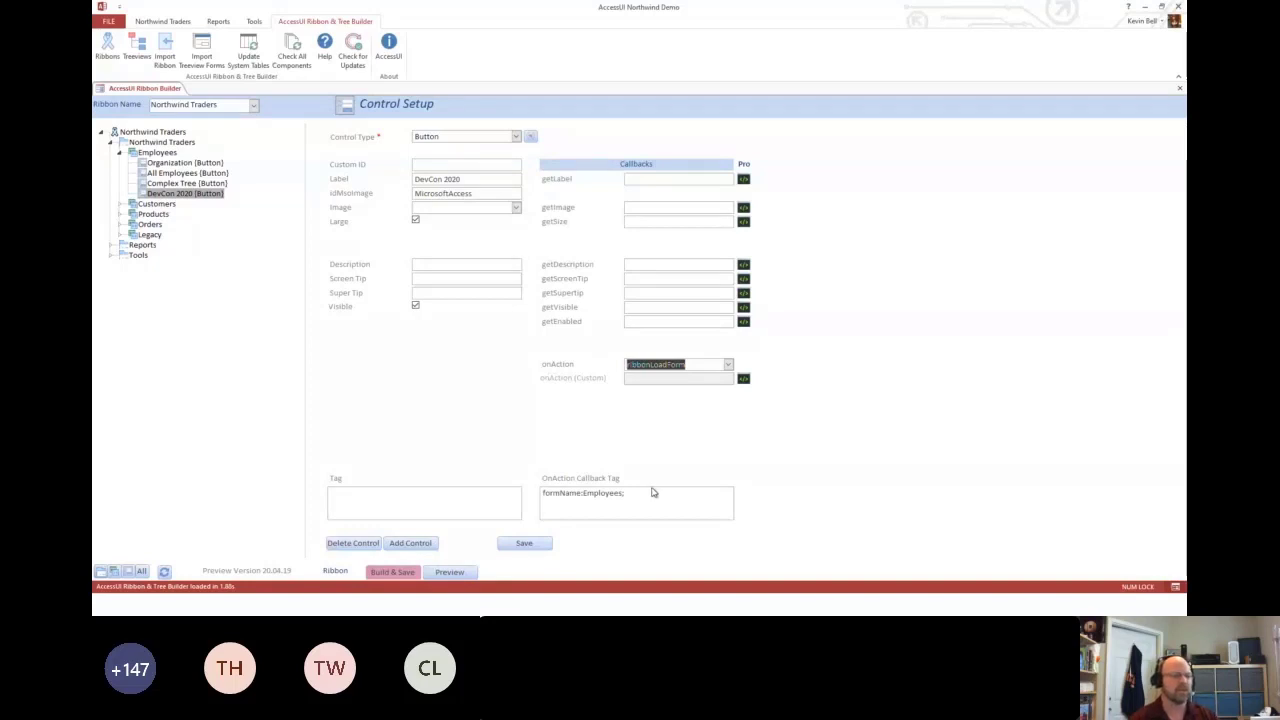
click(525, 546)
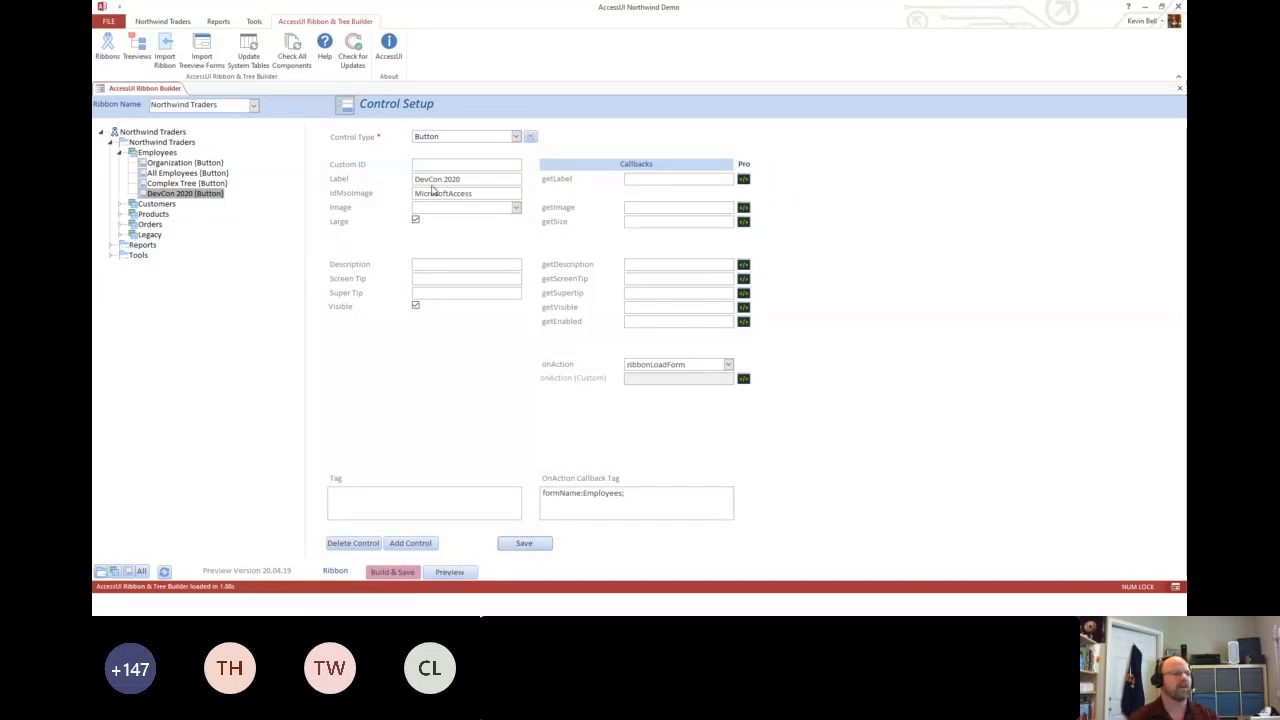
click(177, 21)
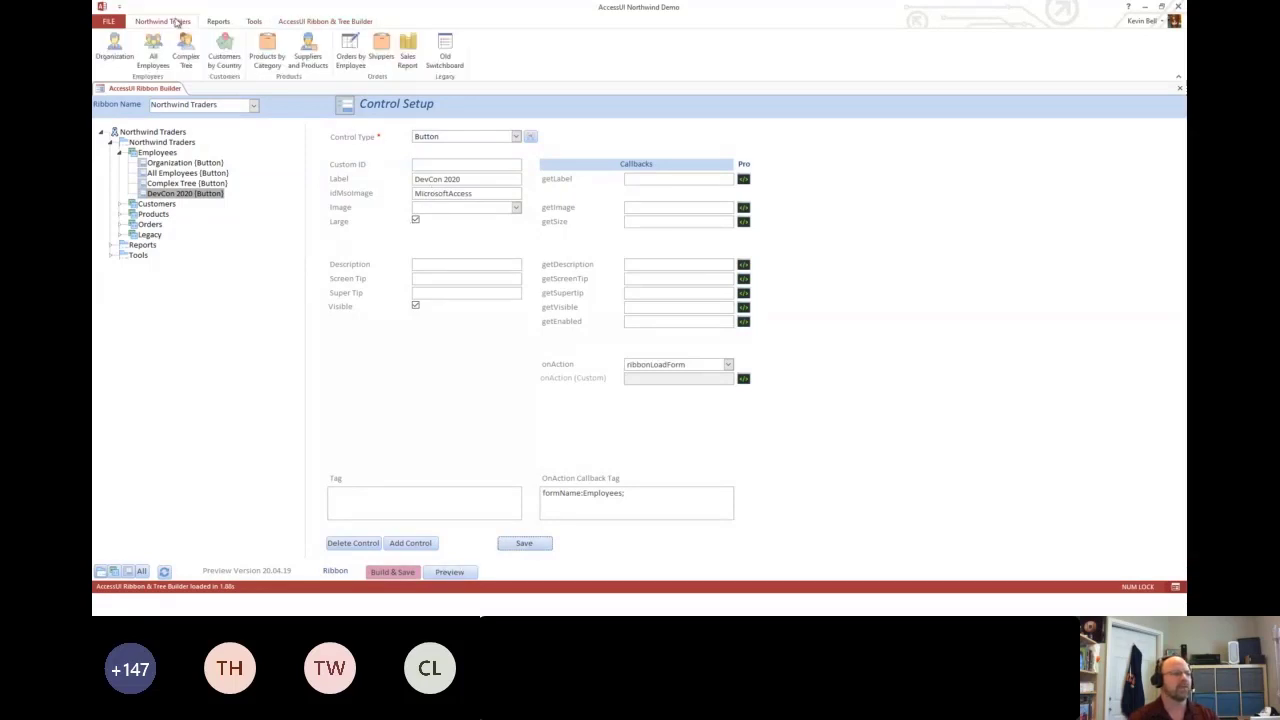
click(449, 573)
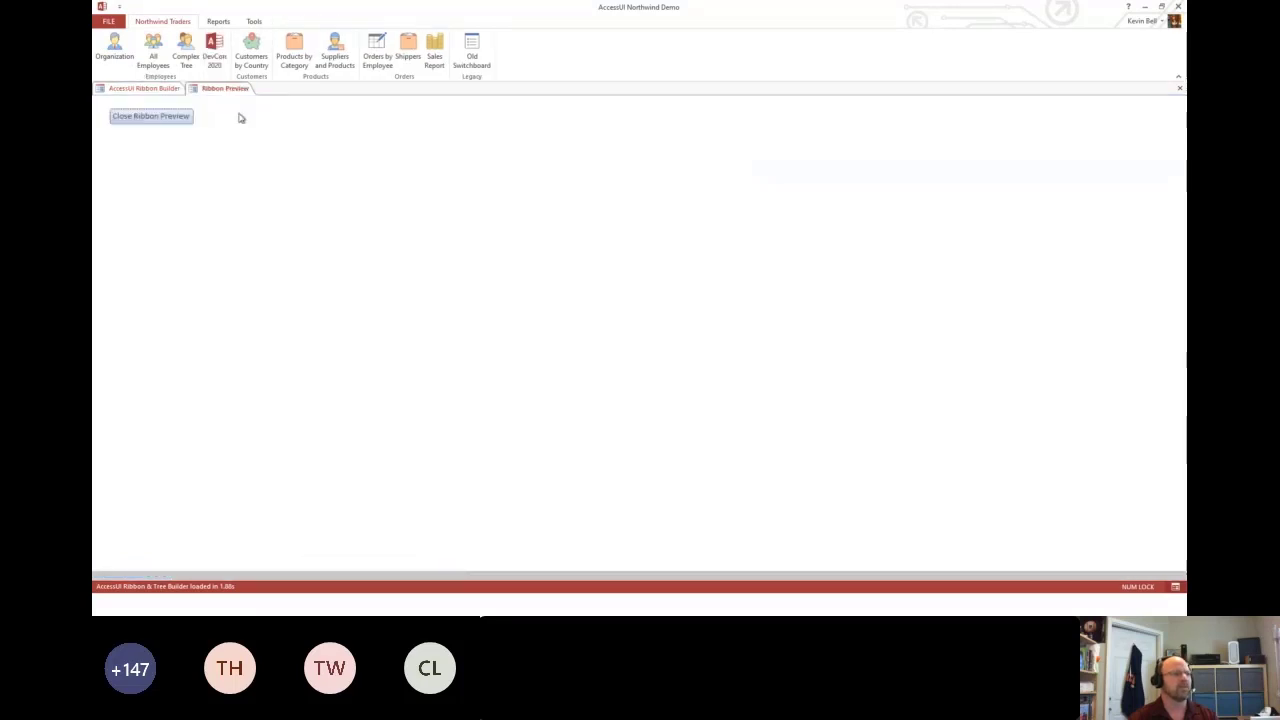
click(213, 58)
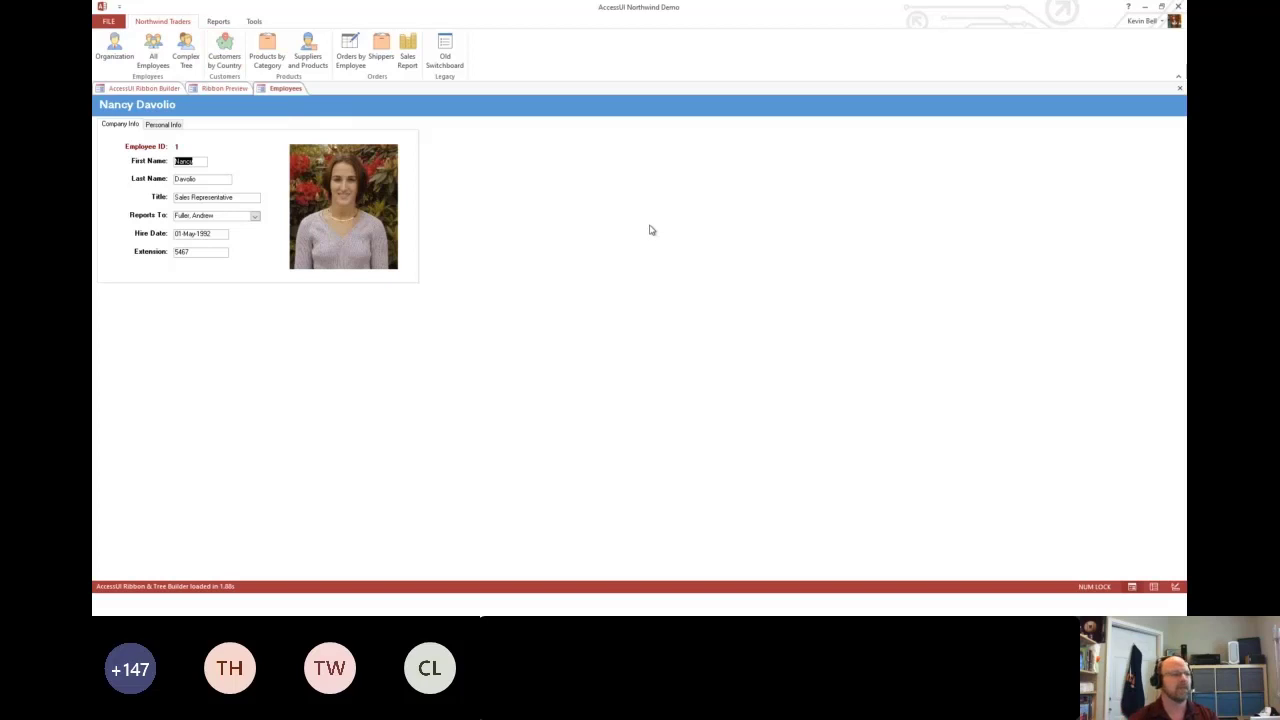
click(1179, 89)
click(186, 119)
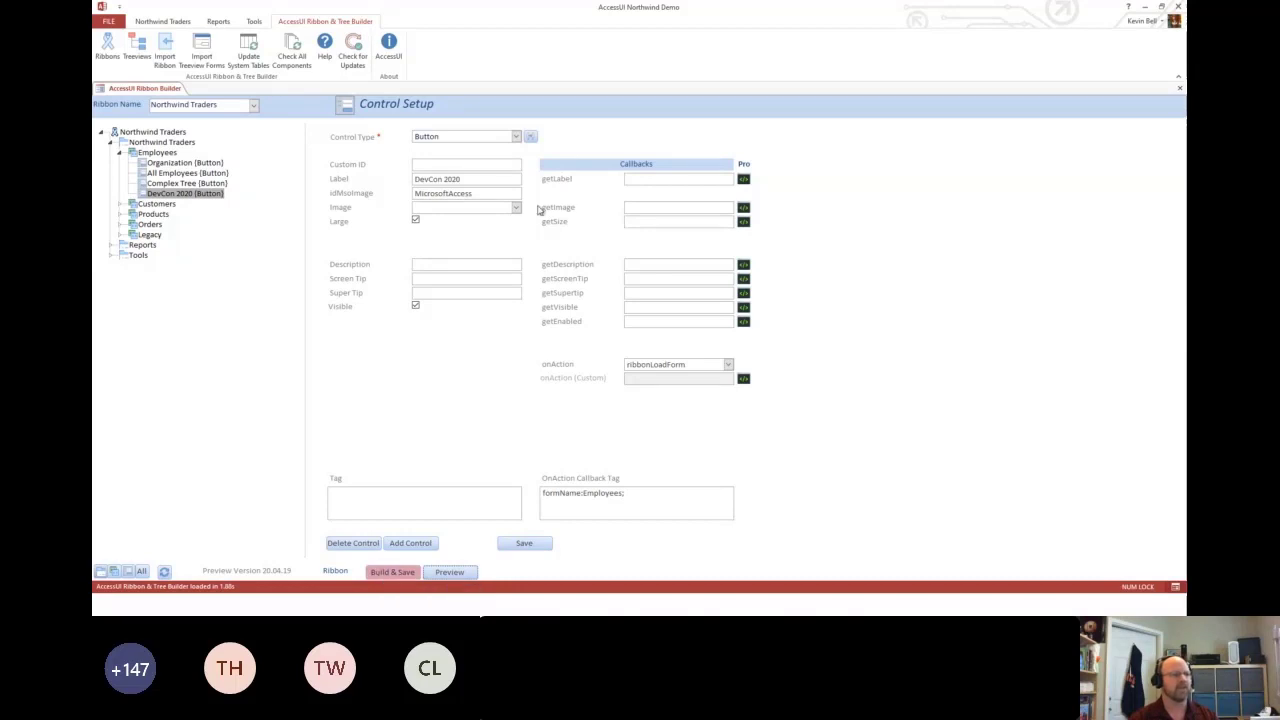
Build and save the ribbon, relabel the button 'DevCon 2020!', save it, and rebuild again.
click(381, 577)
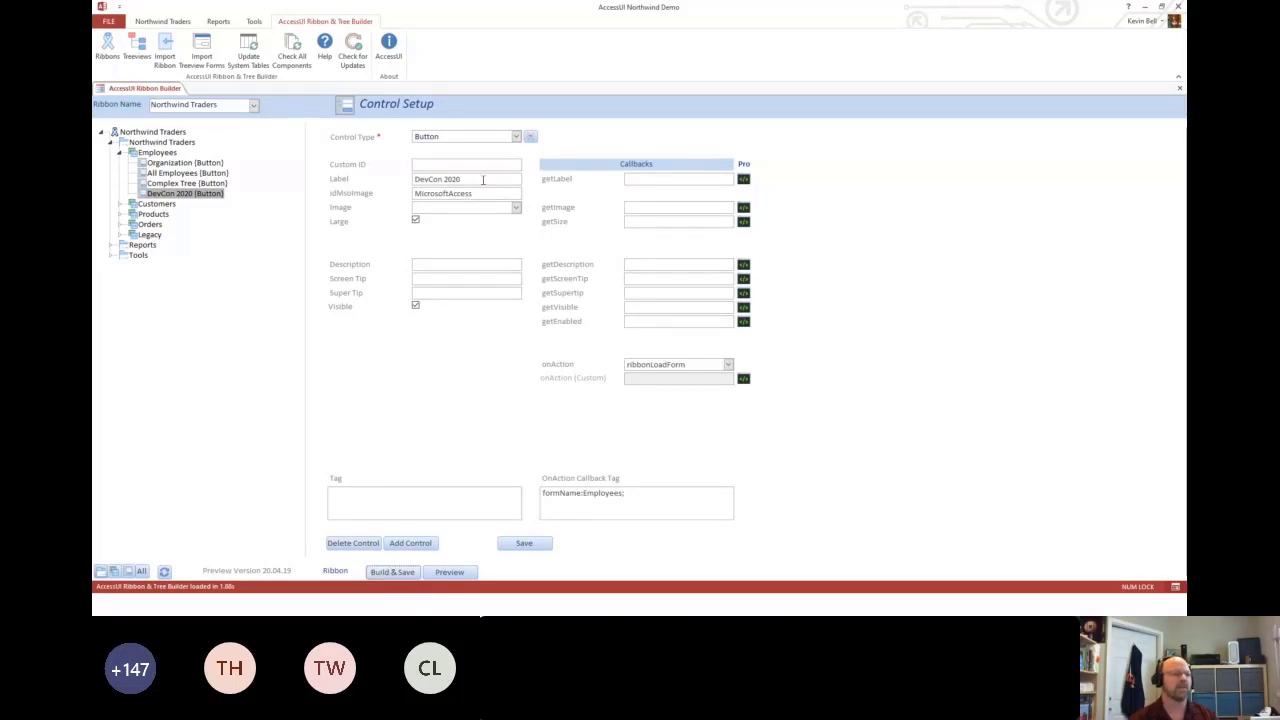
text(!)
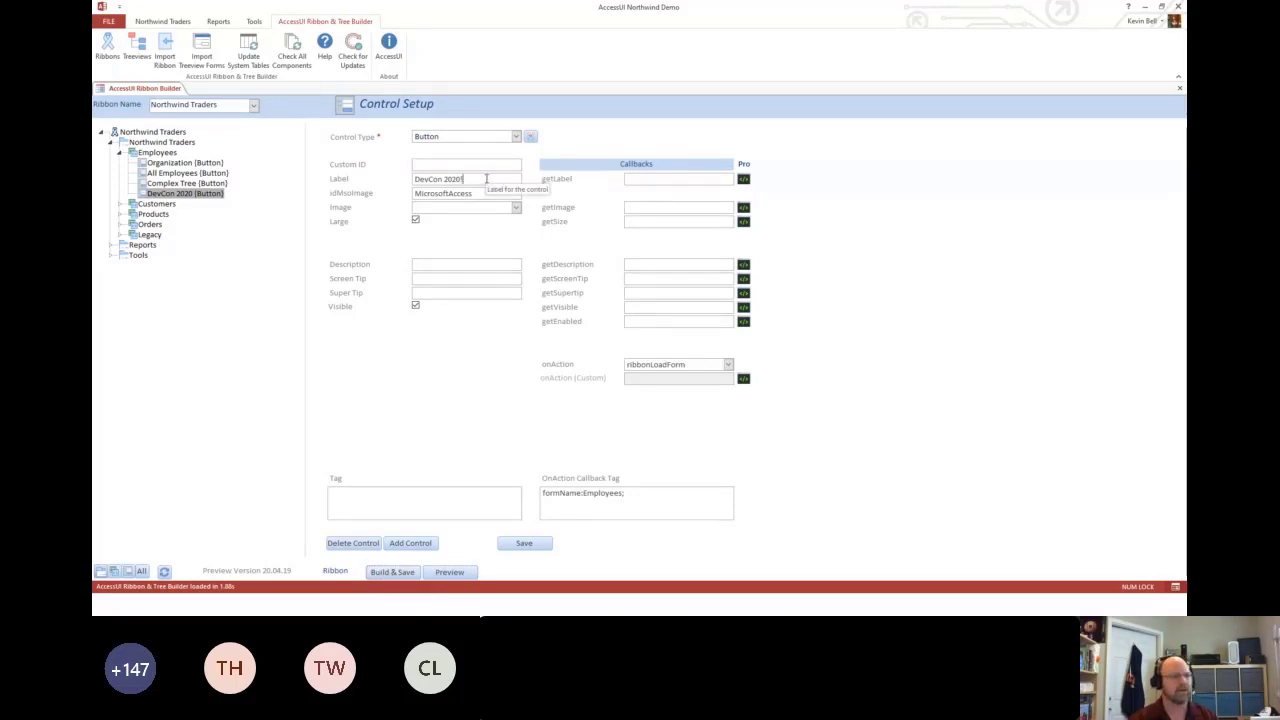
click(523, 543)
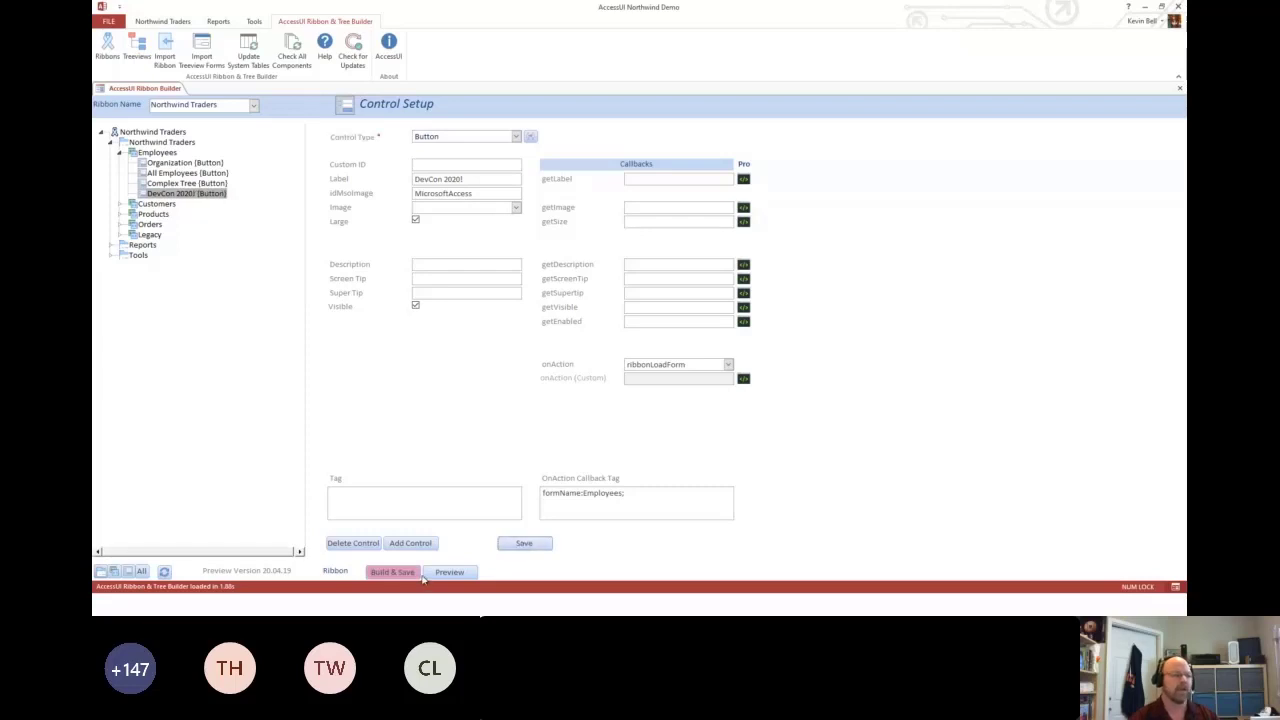
click(391, 573)
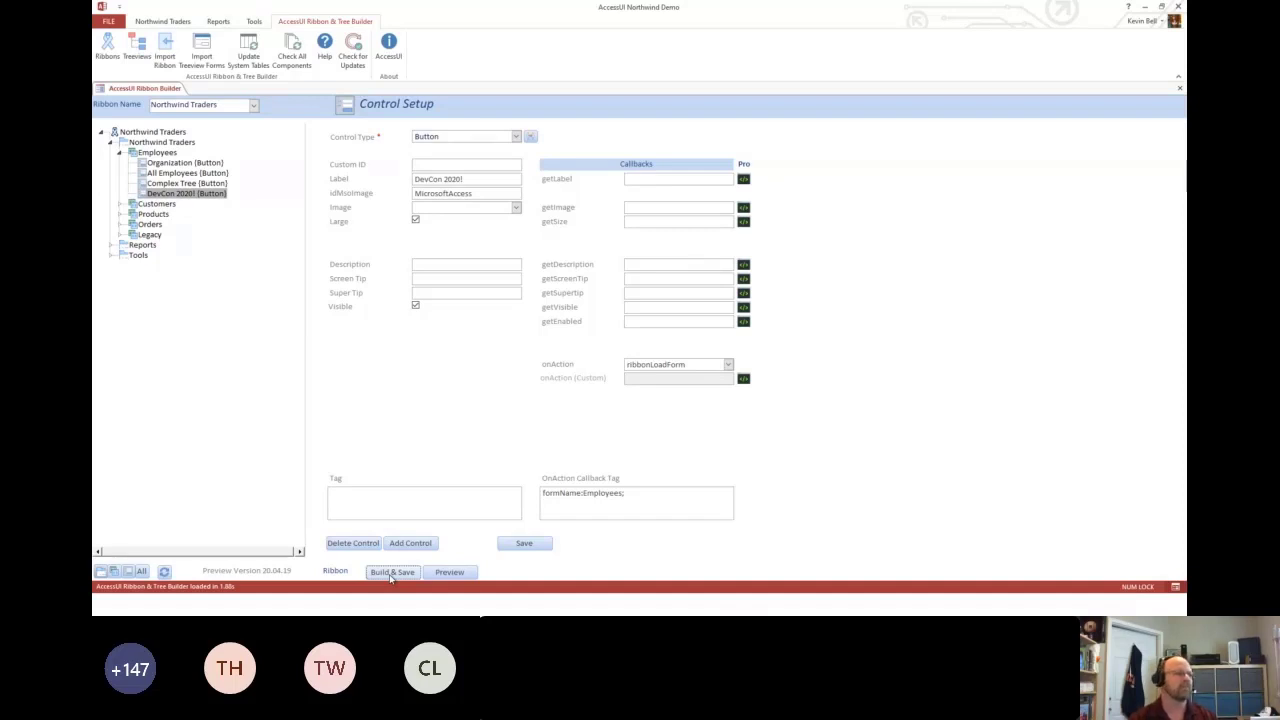
Load the Orders by Employee treeview in the Tree Builder and review its caption and image.
click(137, 47)
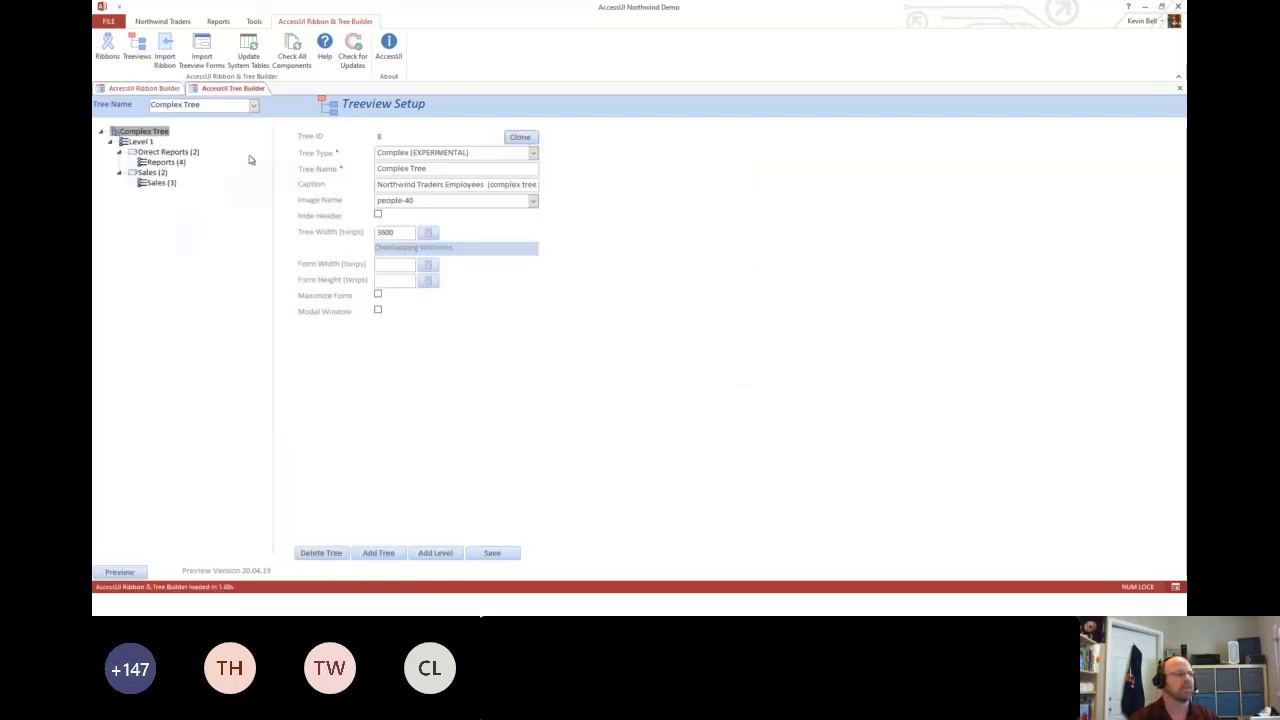
click(256, 104)
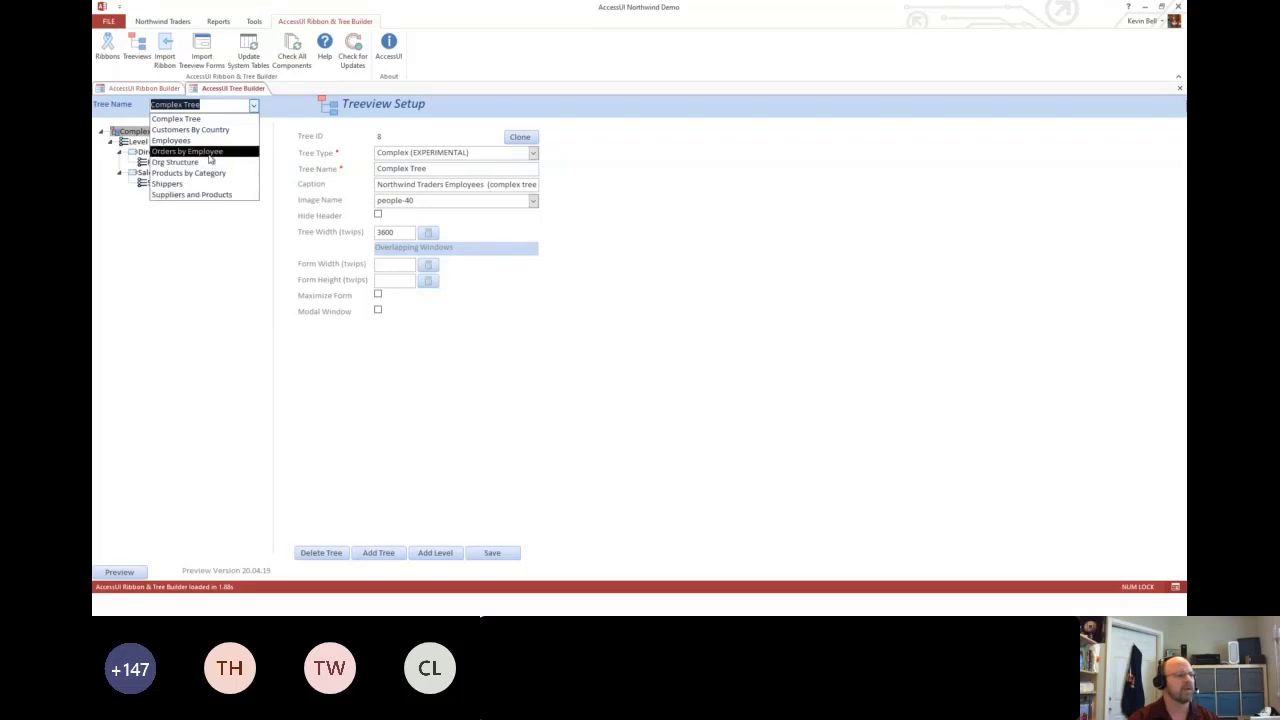
click(209, 153)
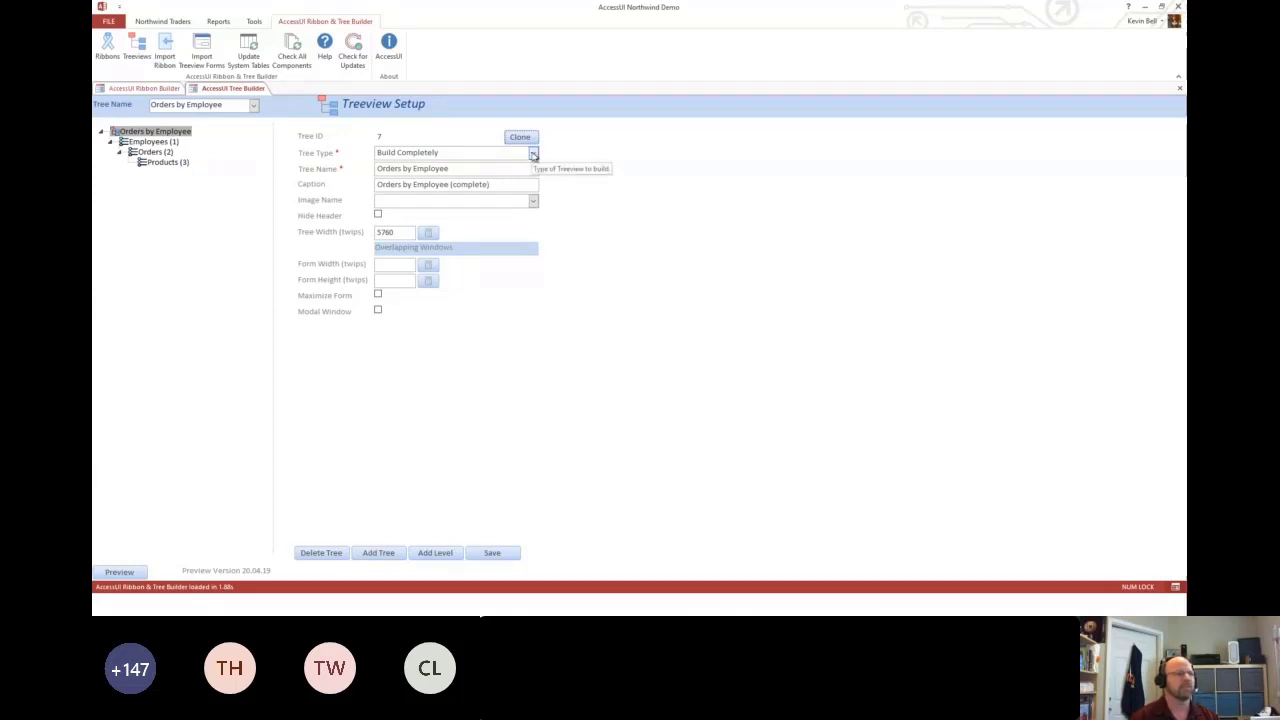
click(453, 167)
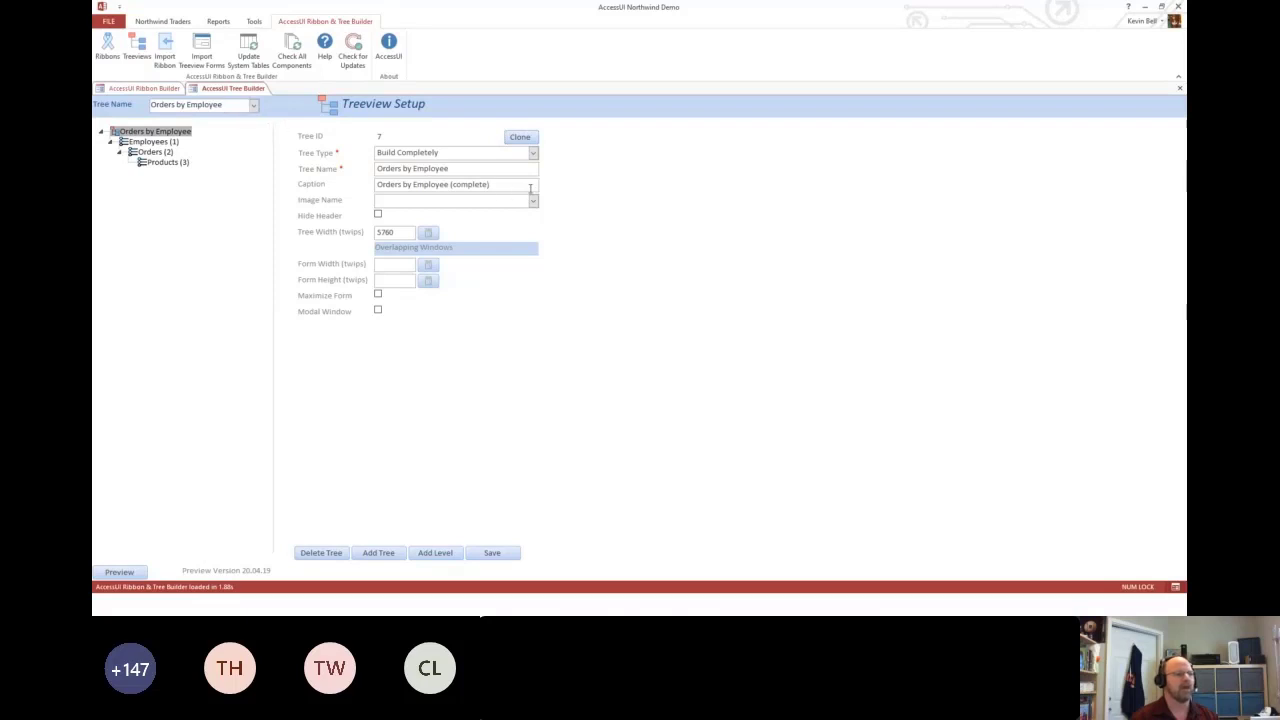
drag(530, 186, 371, 184)
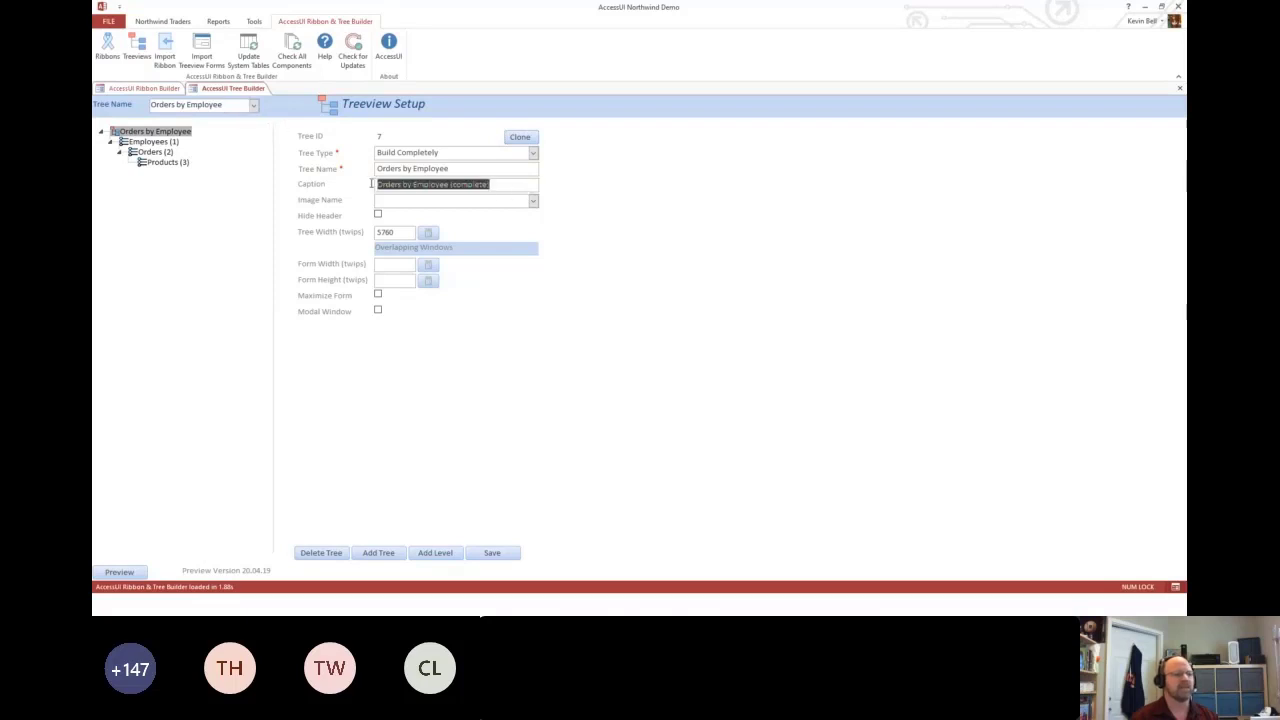
click(532, 202)
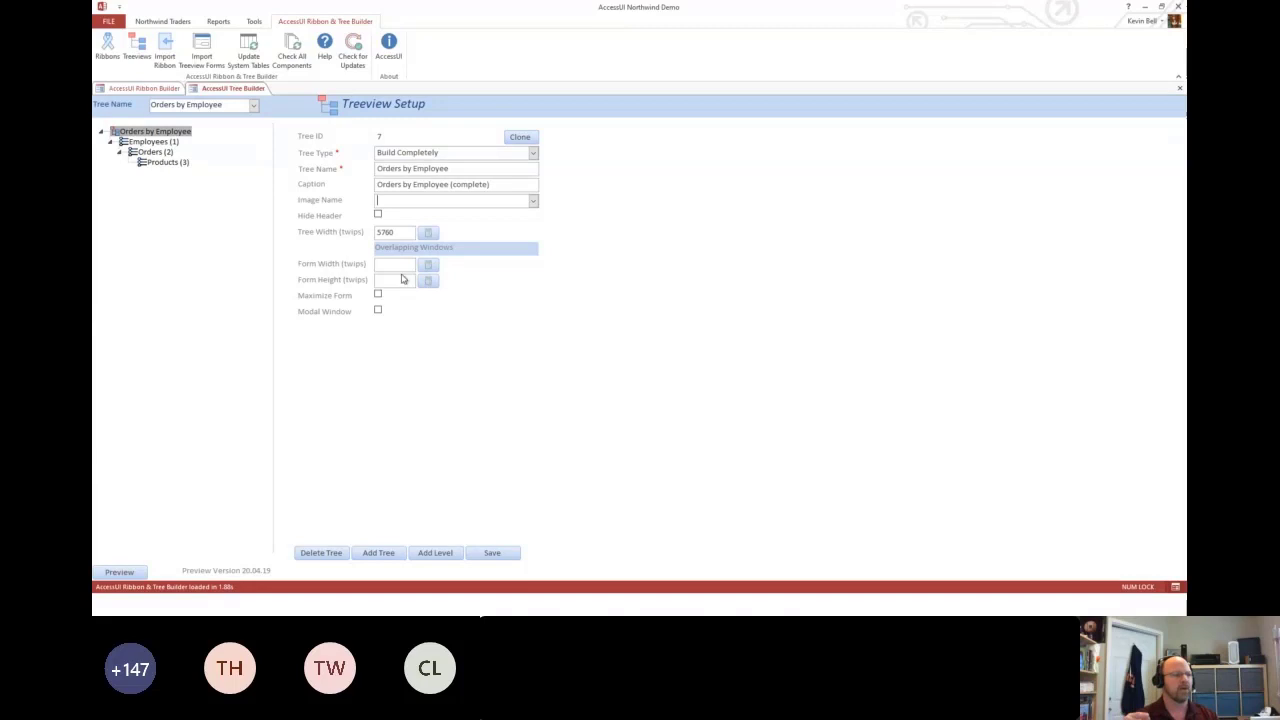
Review the SQL of the Employees and Orders levels, then load the Complex Tree treeview.
click(148, 141)
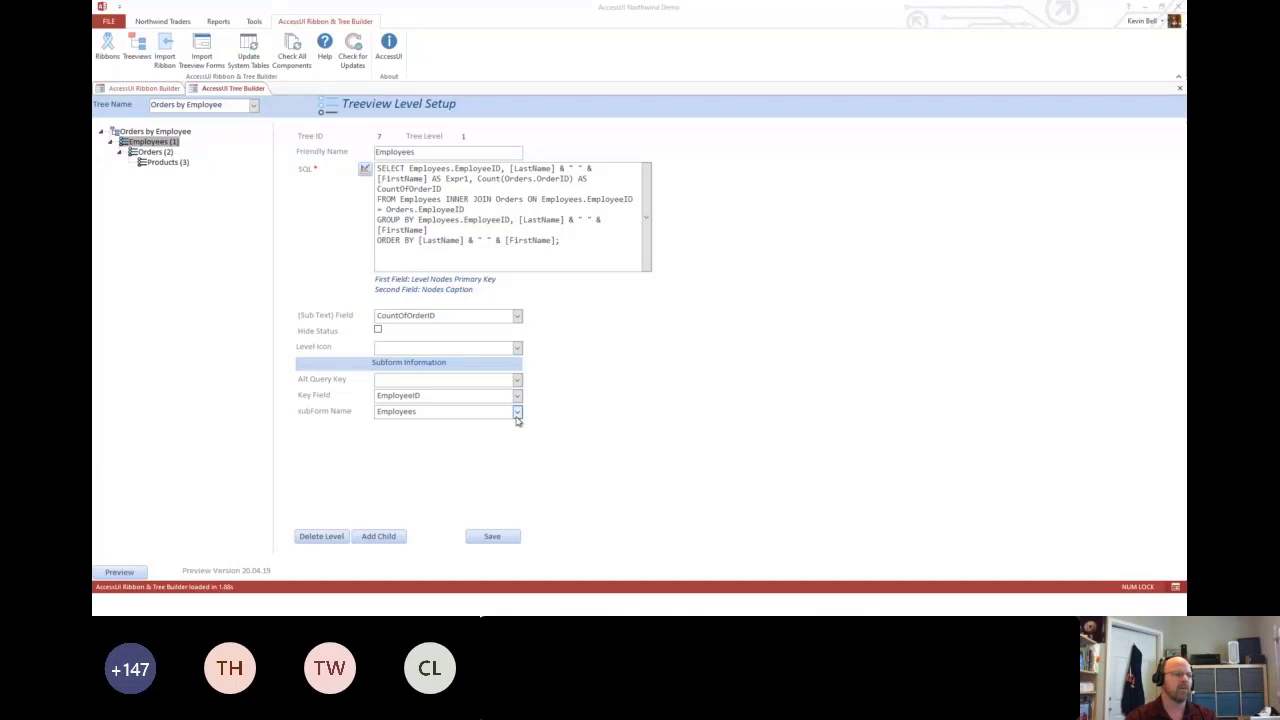
click(150, 151)
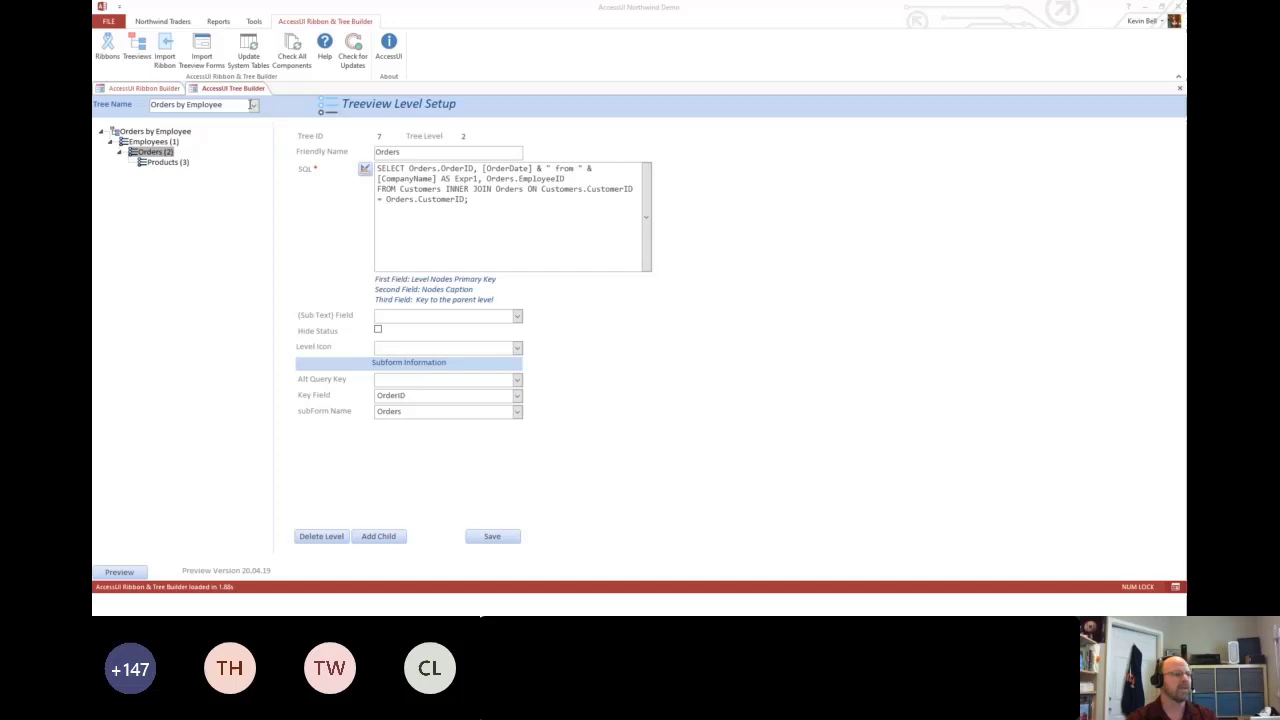
click(253, 104)
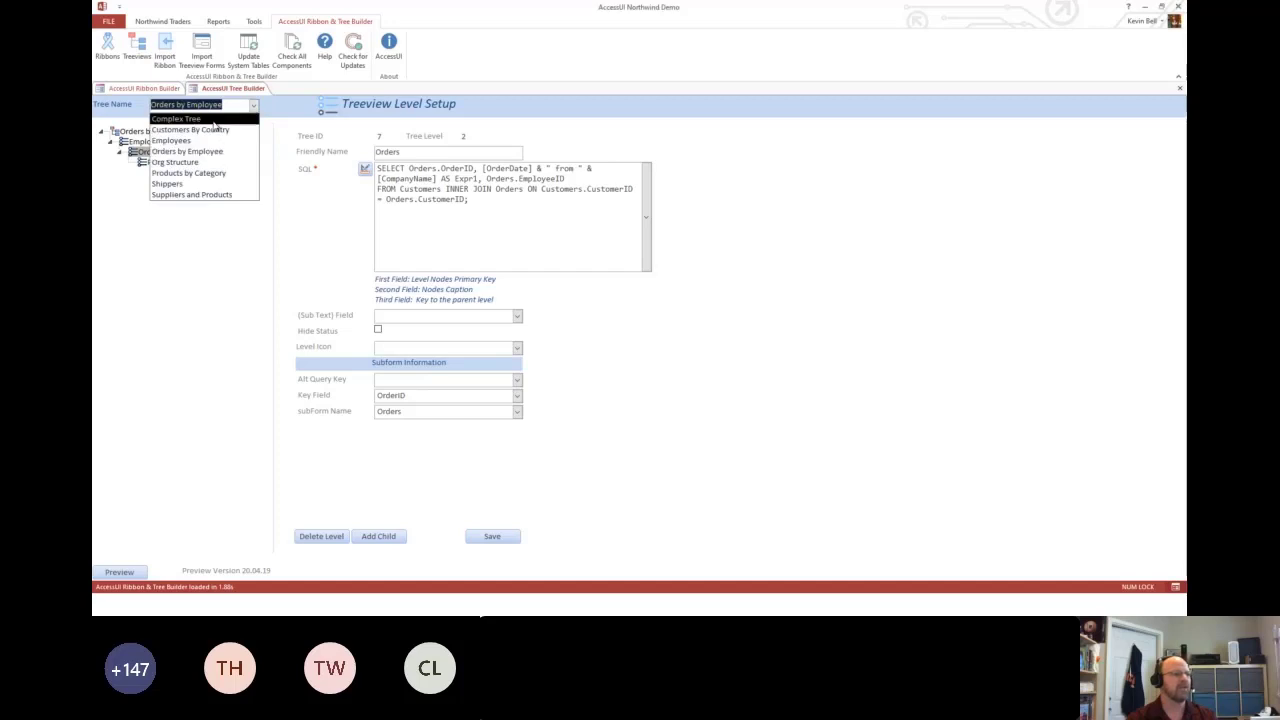
click(178, 118)
Inspect Complex Tree's Level 1 settings and level types, moving on to the Direct Reports level.
click(145, 143)
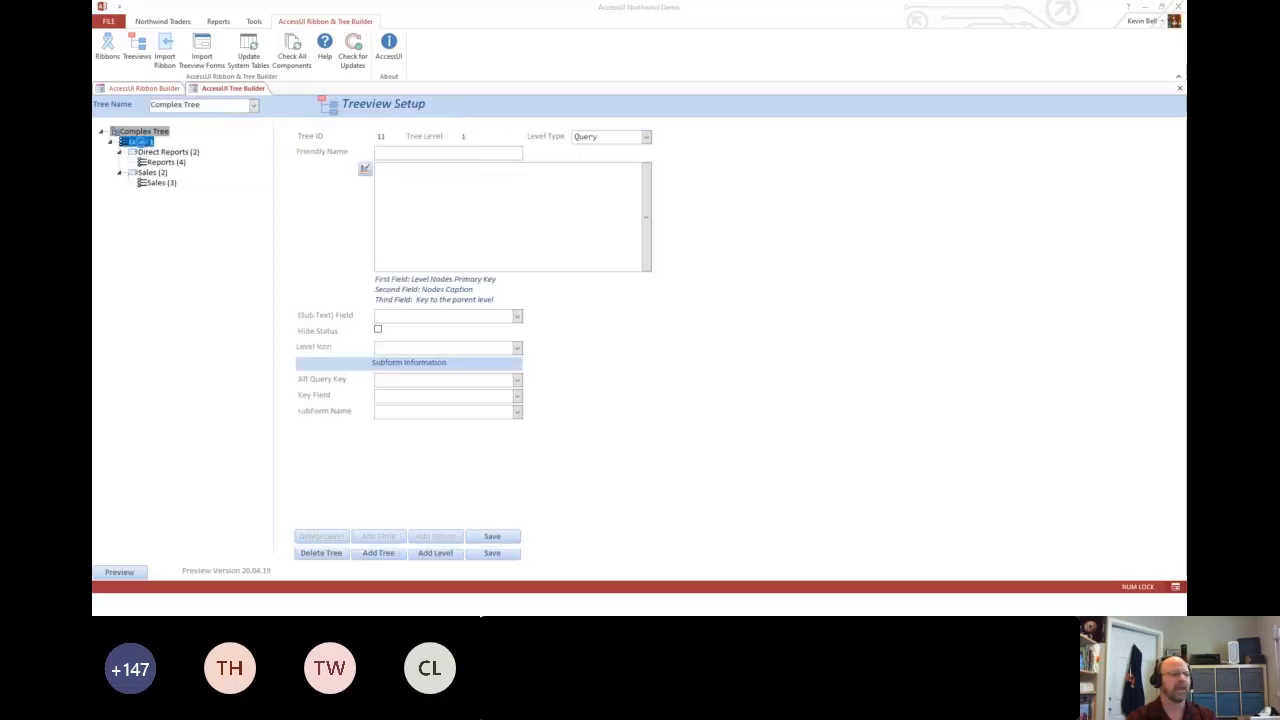
click(645, 137)
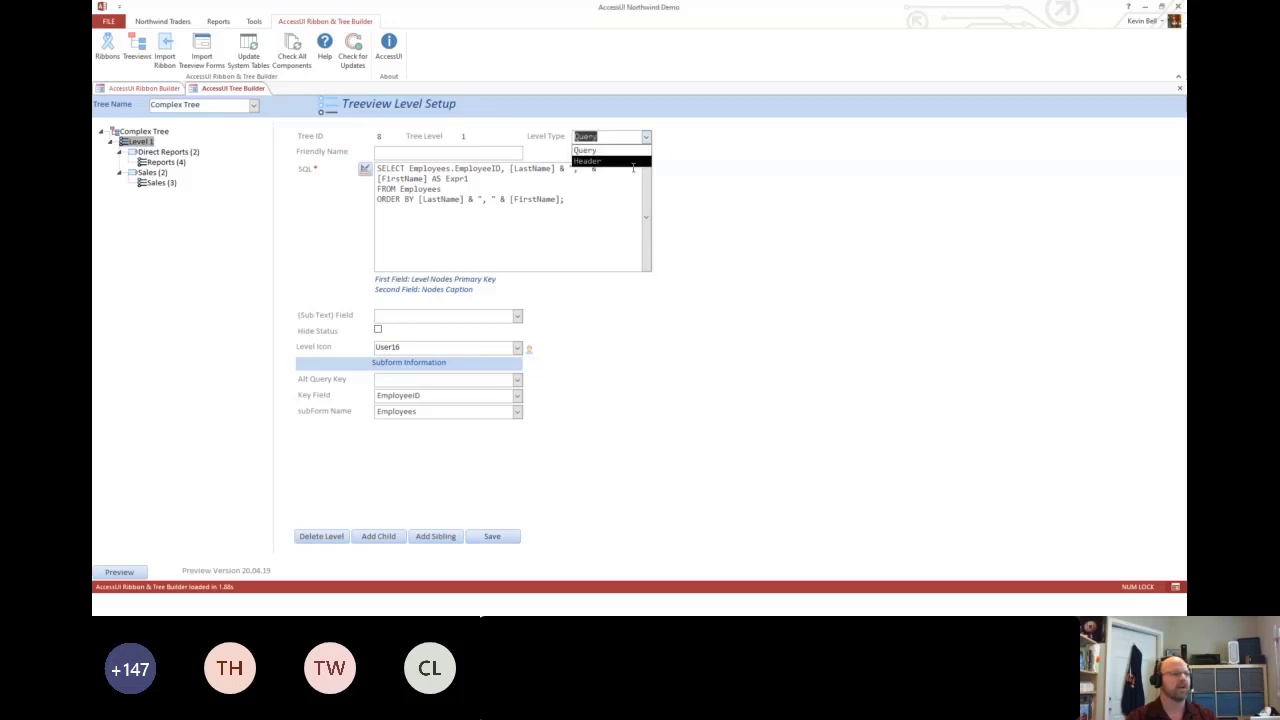
key(Down)
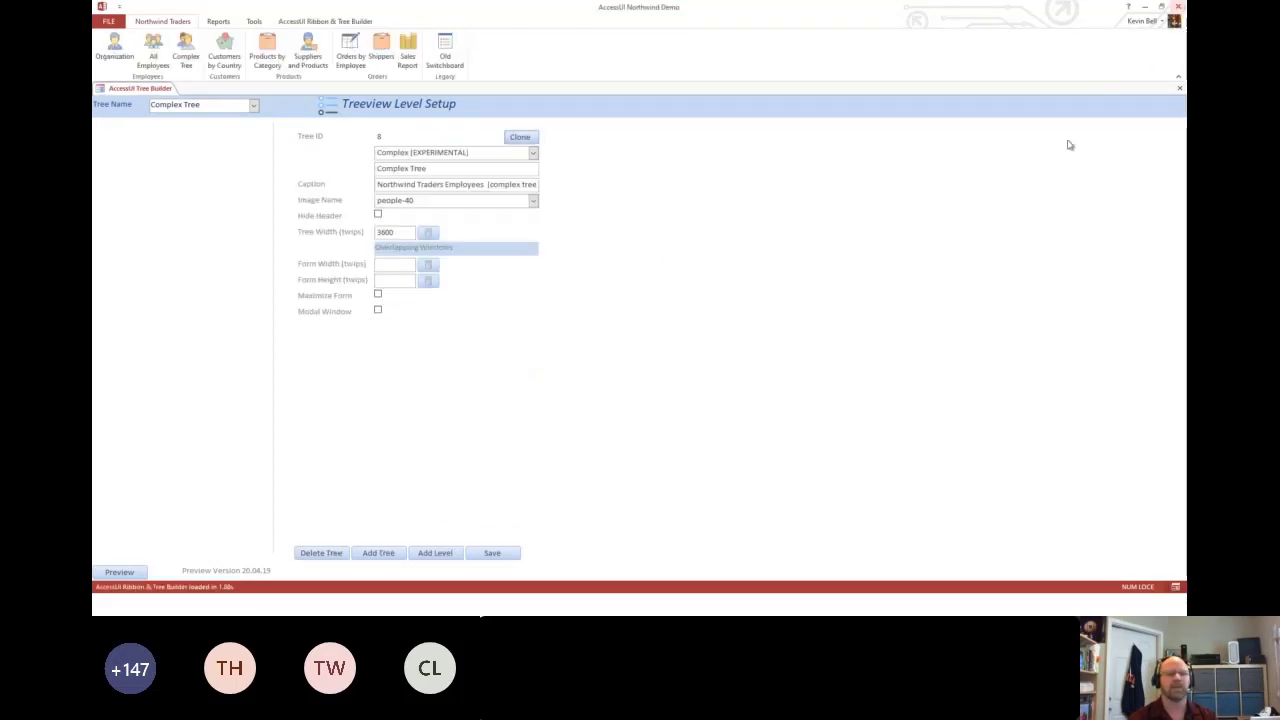
Close the Northwind demo and open NorthwindNew.accdb from the Vienna2020\New folder.
click(1178, 7)
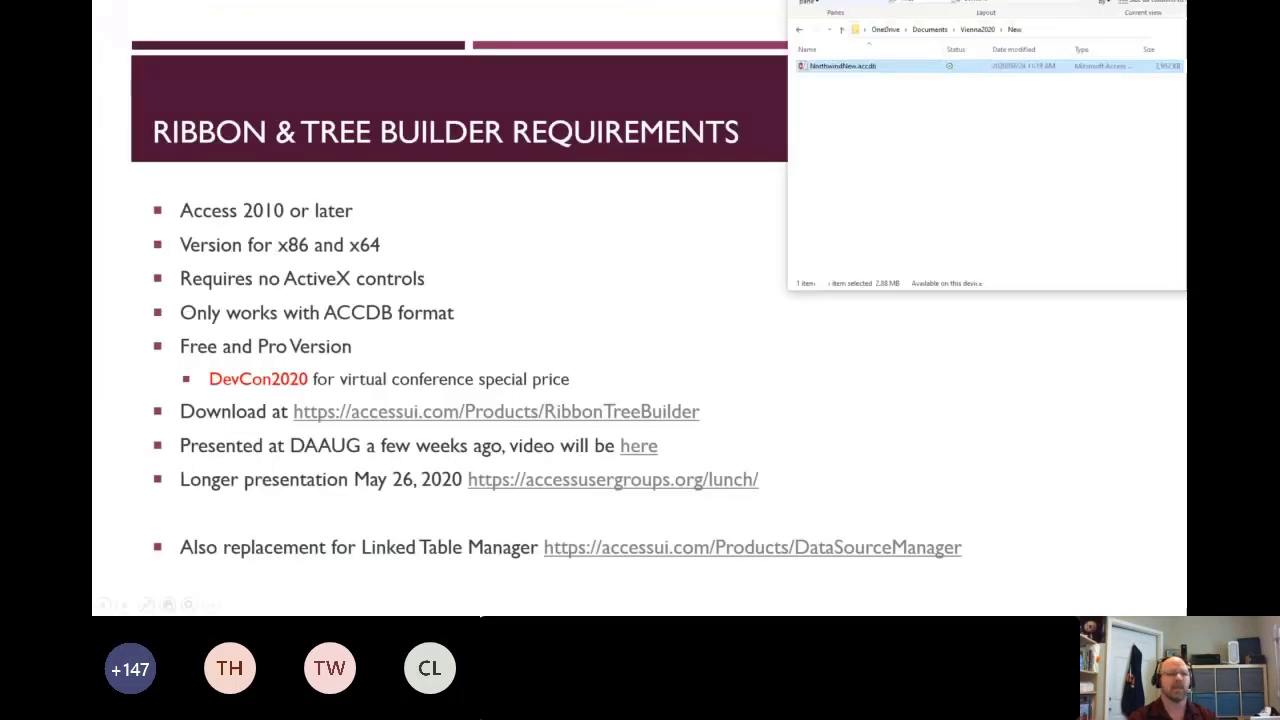
drag(1171, 25, 731, 130)
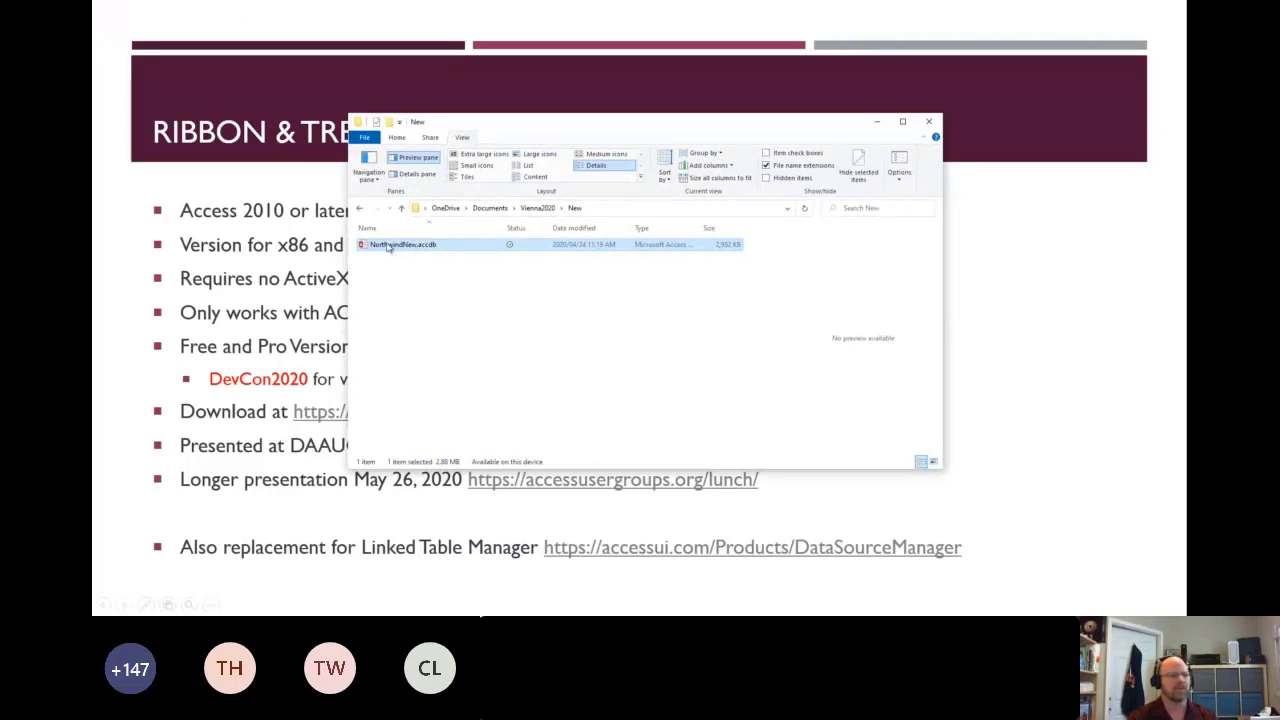
double_click(441, 250)
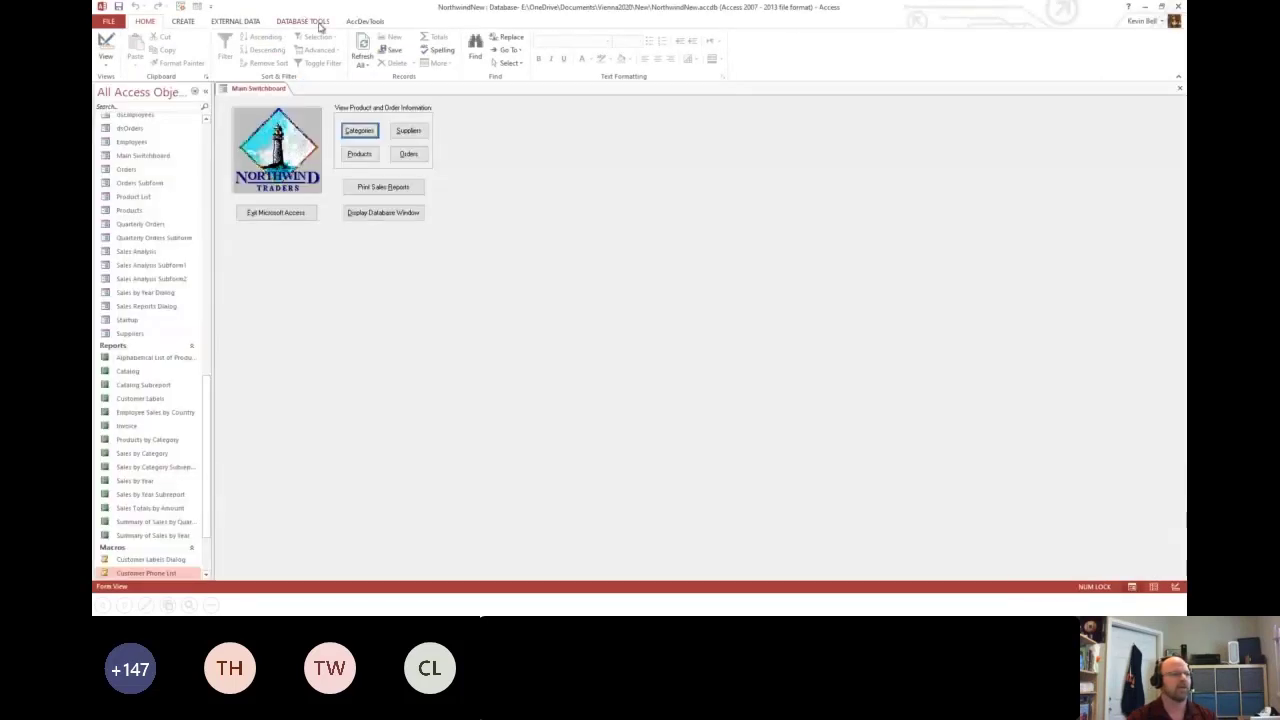
Run the AccessUI Ribbon & Tree Builder add-in and install all its components with Update All.
click(318, 21)
click(466, 50)
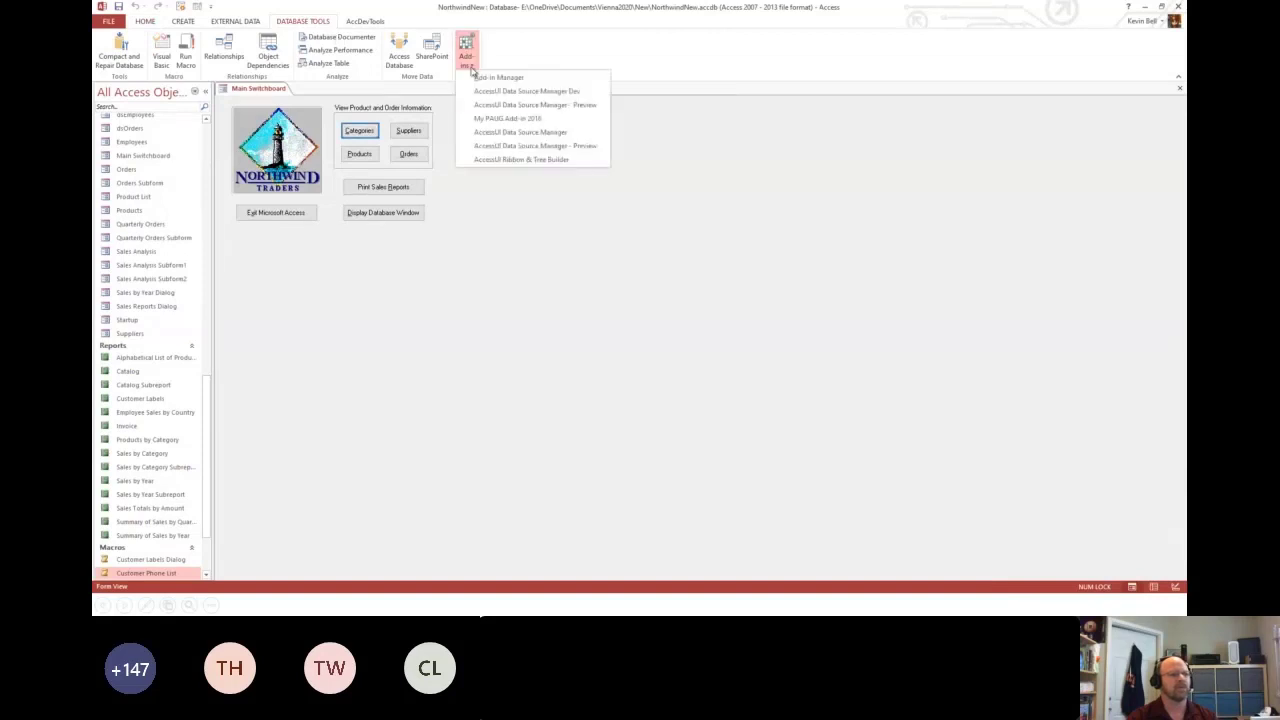
click(517, 160)
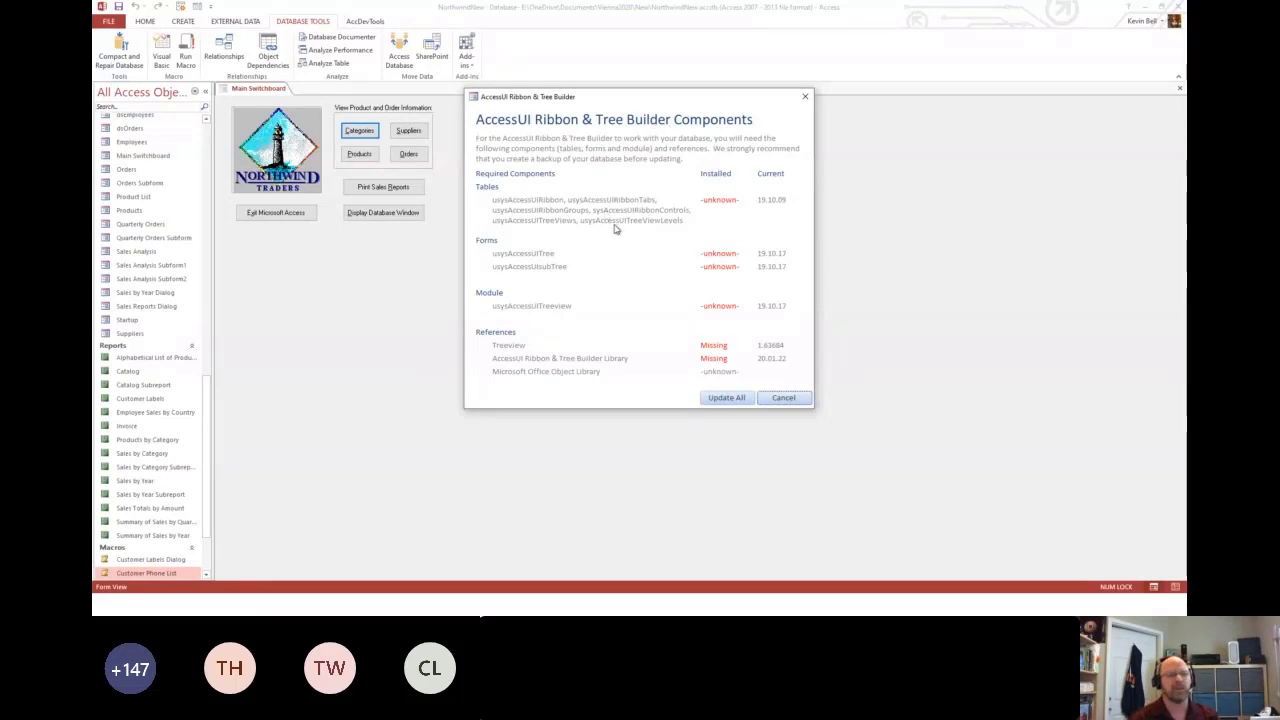
click(716, 400)
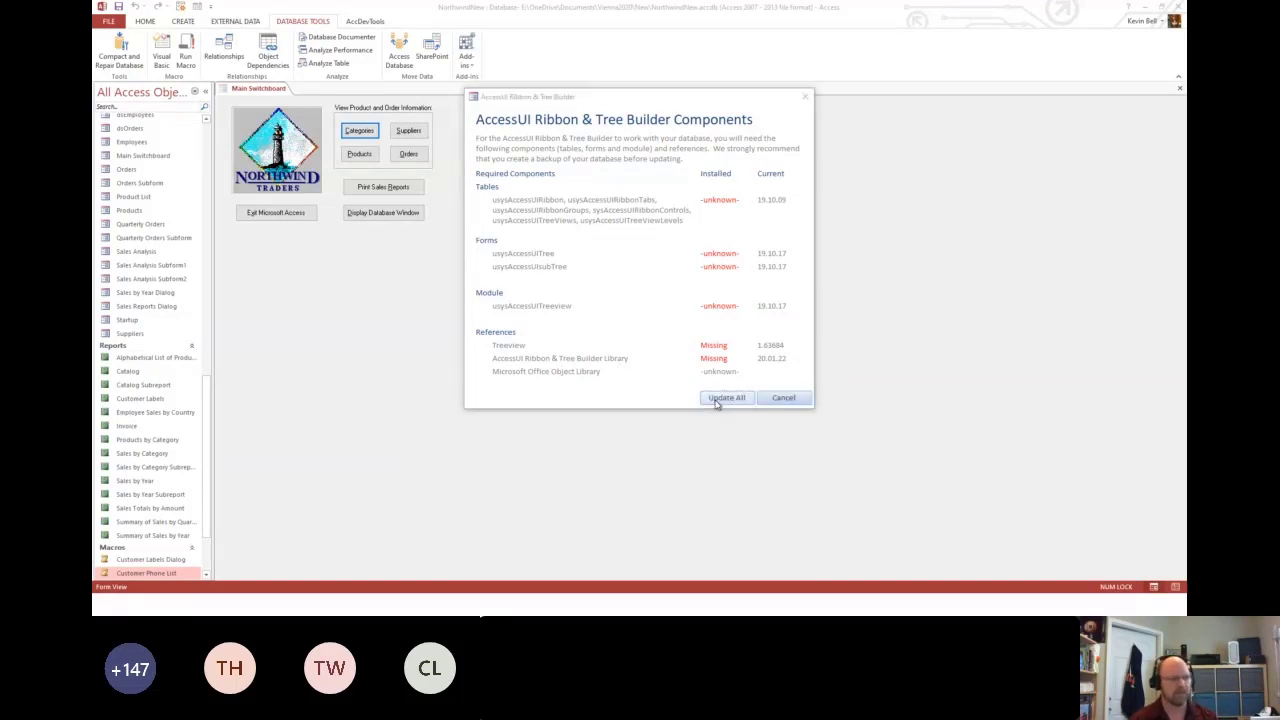
key(alt+Tab)
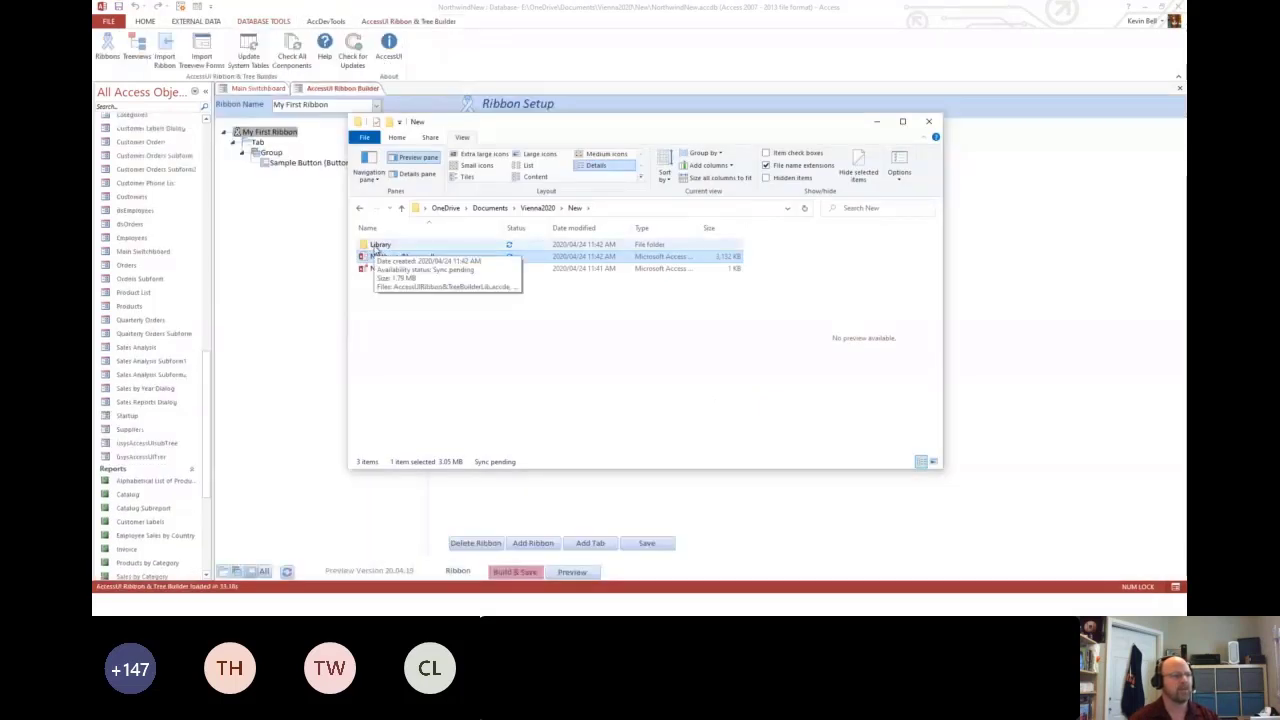
View the Library folder's AccessUIRibbon&TreeBuilderLib.accde and Treeview32.accde files, then return to Access.
double_click(376, 246)
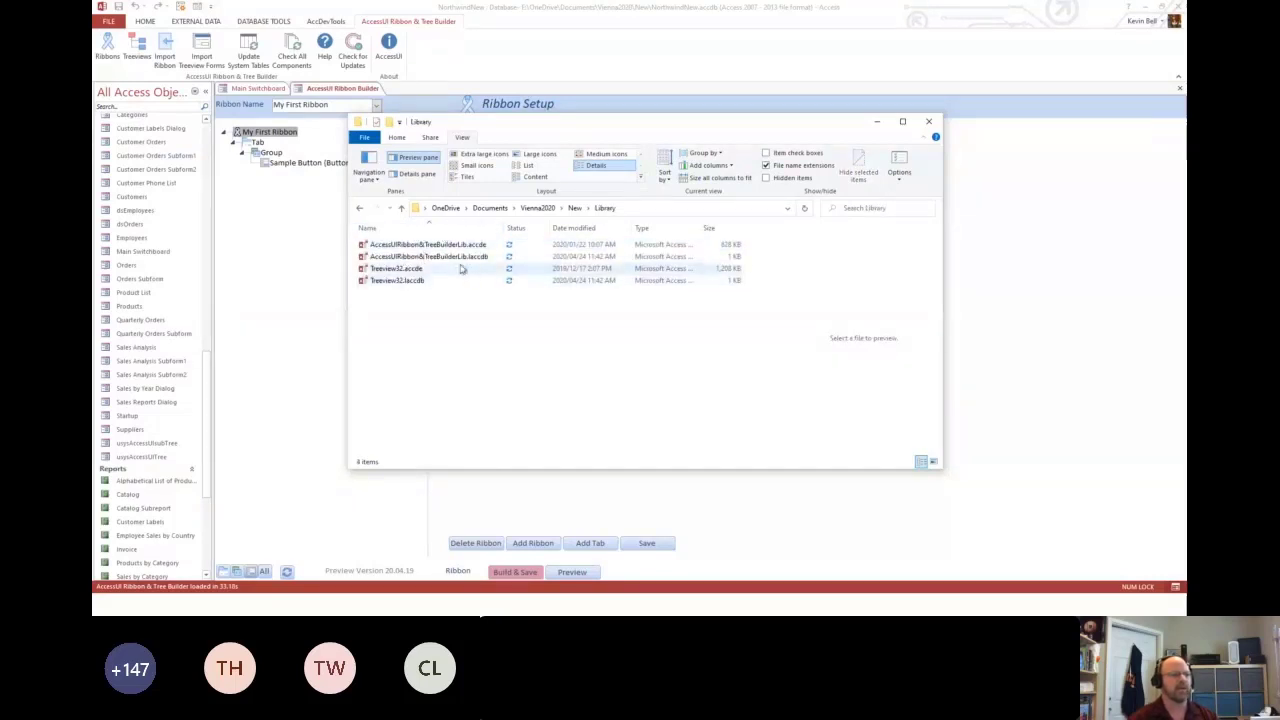
click(1015, 177)
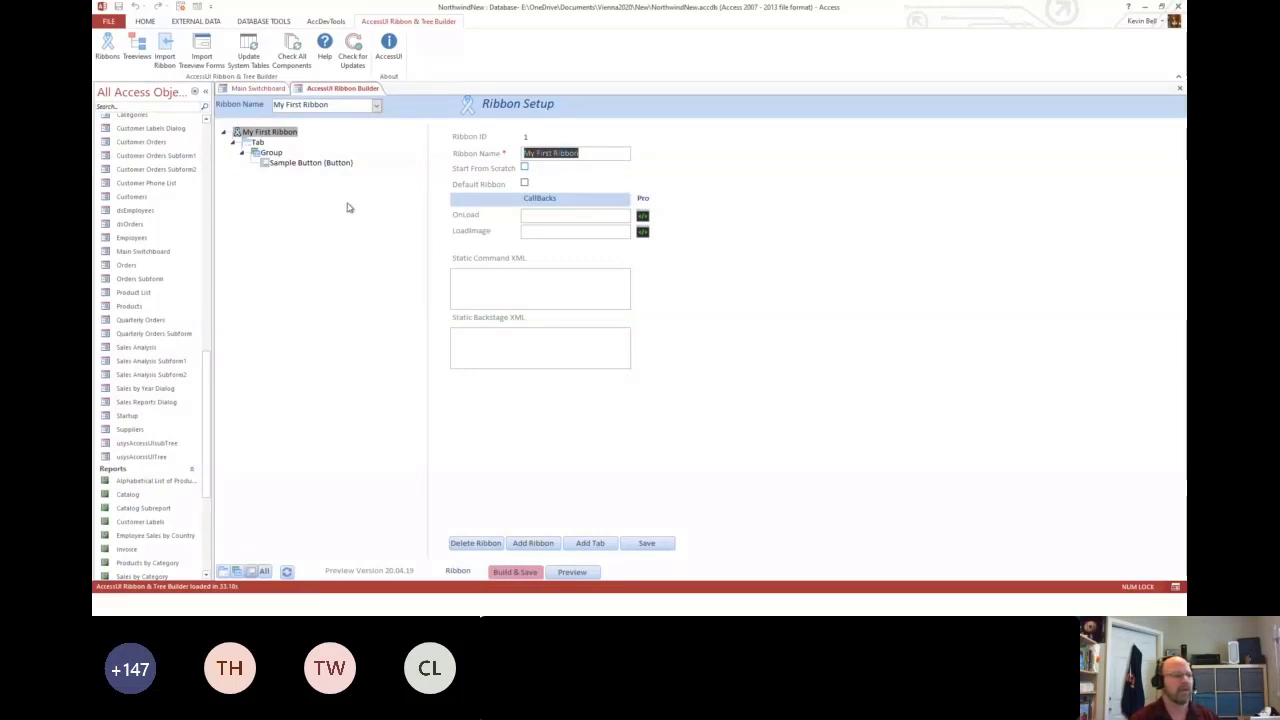
Build and save My First Ribbon with its Sample Button, keeping the current startup ribbon.
click(305, 164)
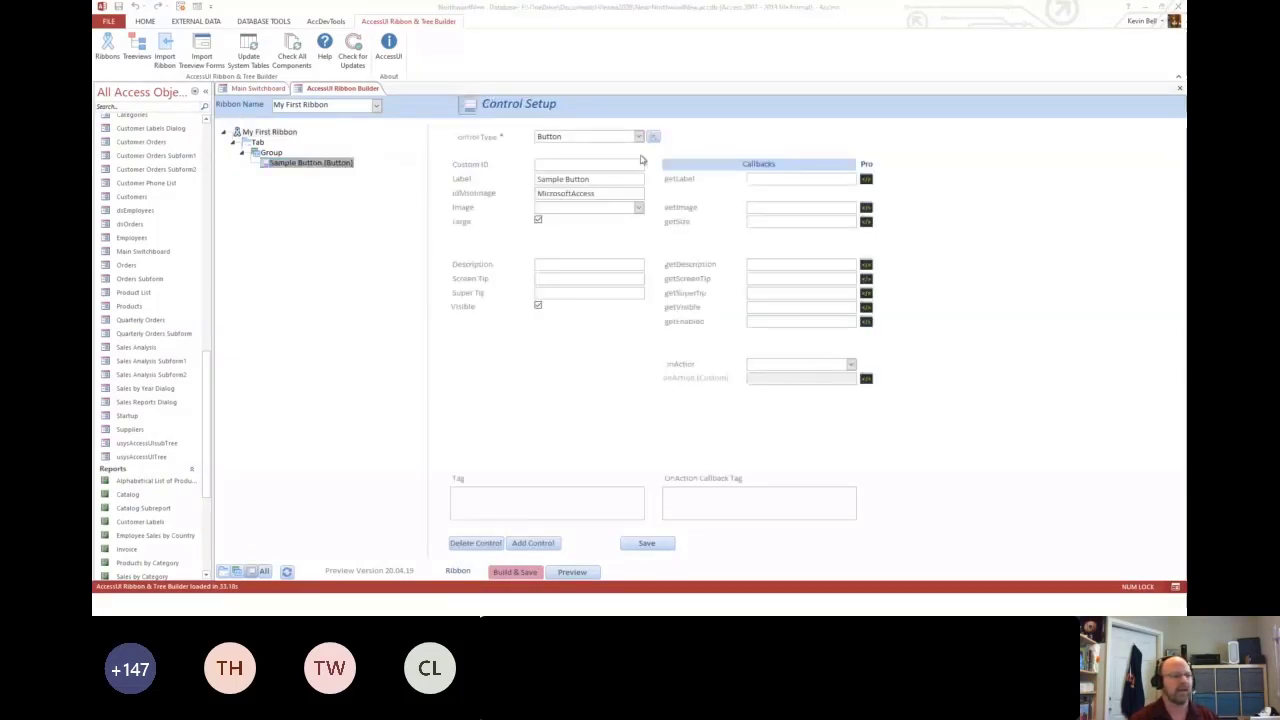
click(515, 572)
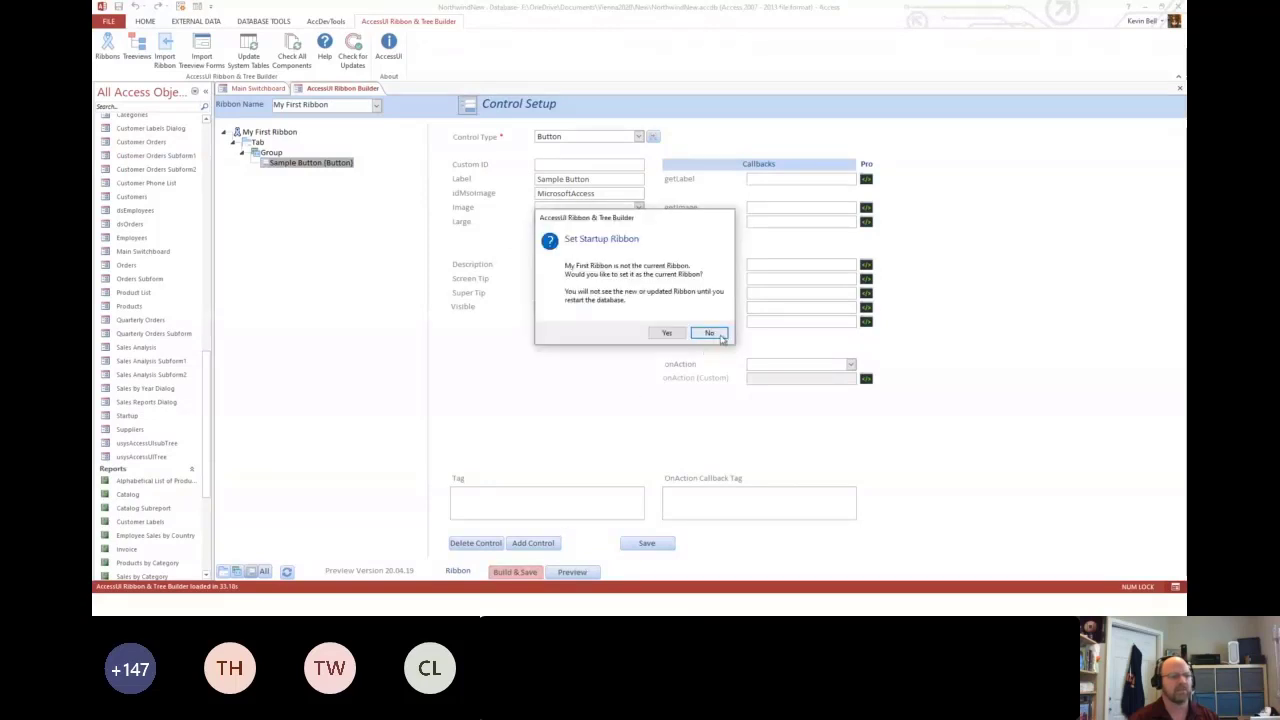
click(709, 332)
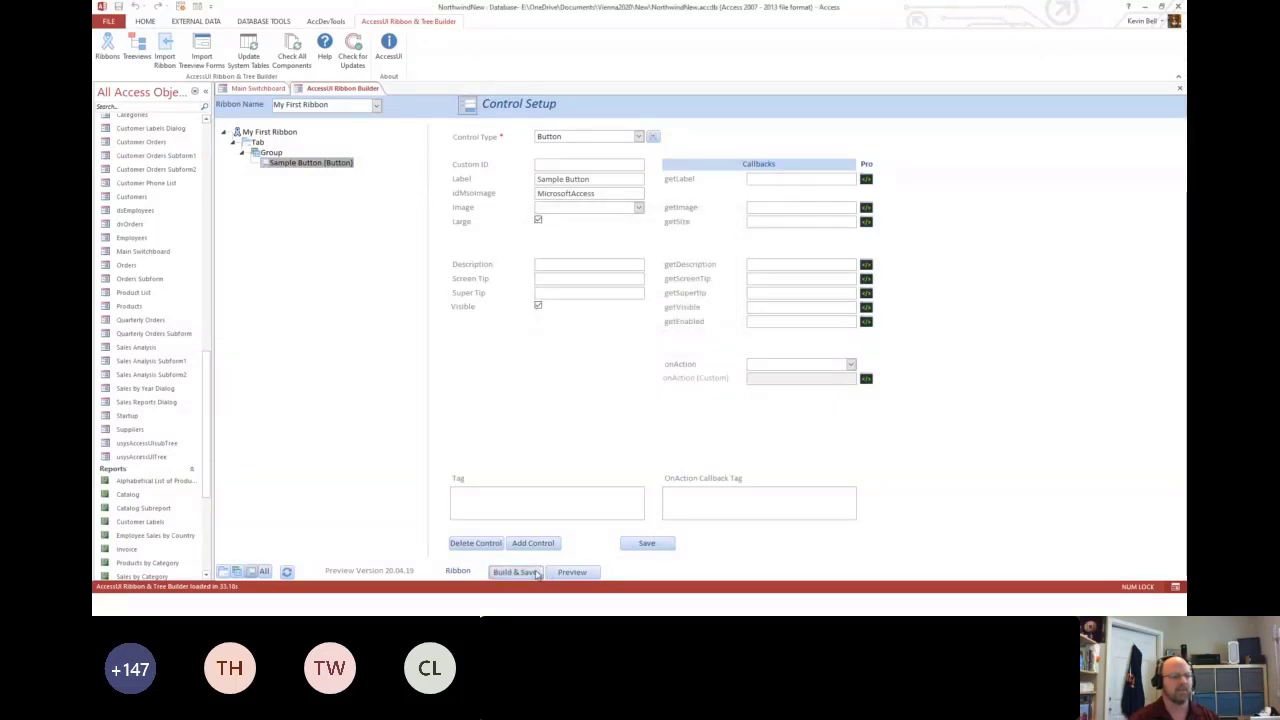
click(634, 546)
Preview the ribbon, check the Sample Button on its Tab, and close the preview.
click(572, 571)
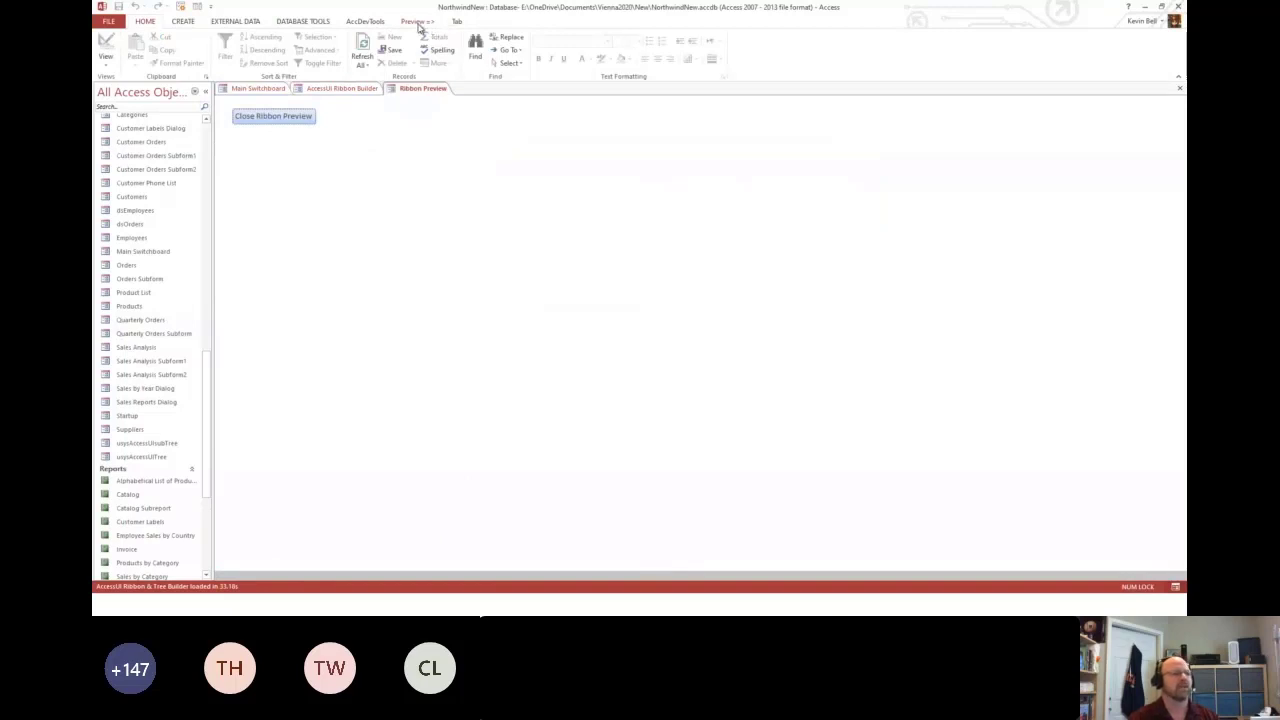
click(418, 22)
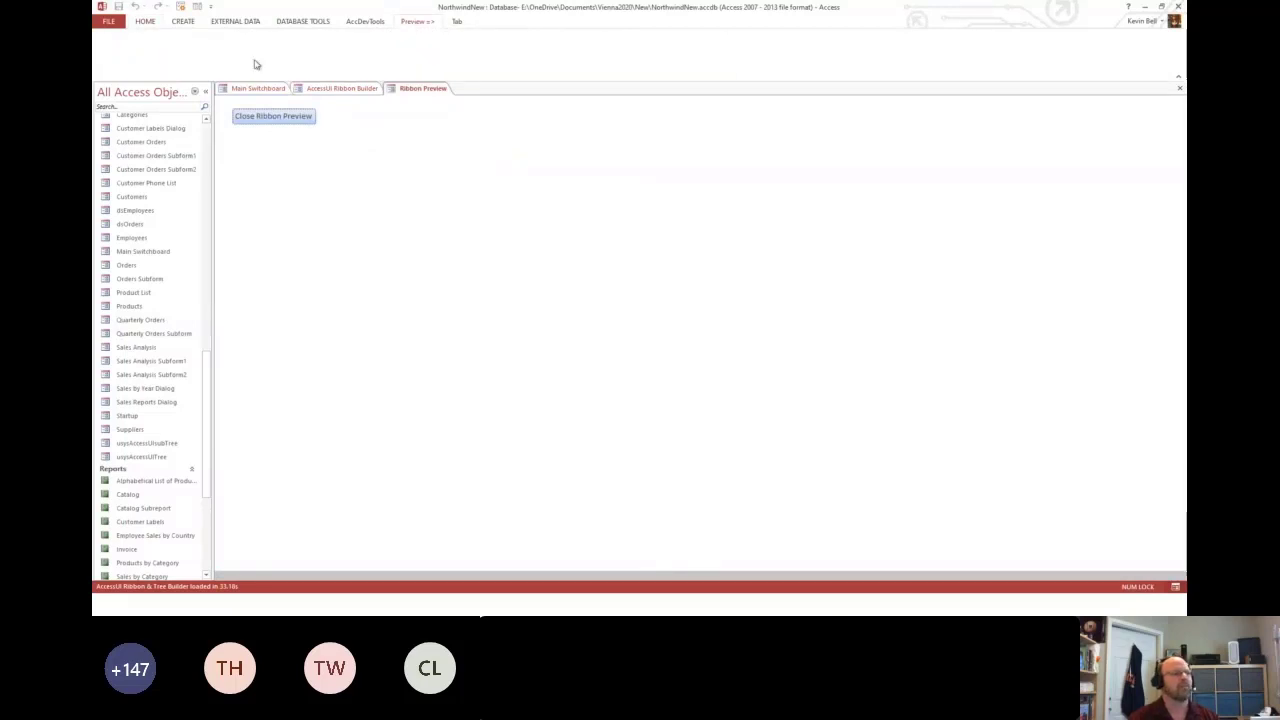
click(458, 22)
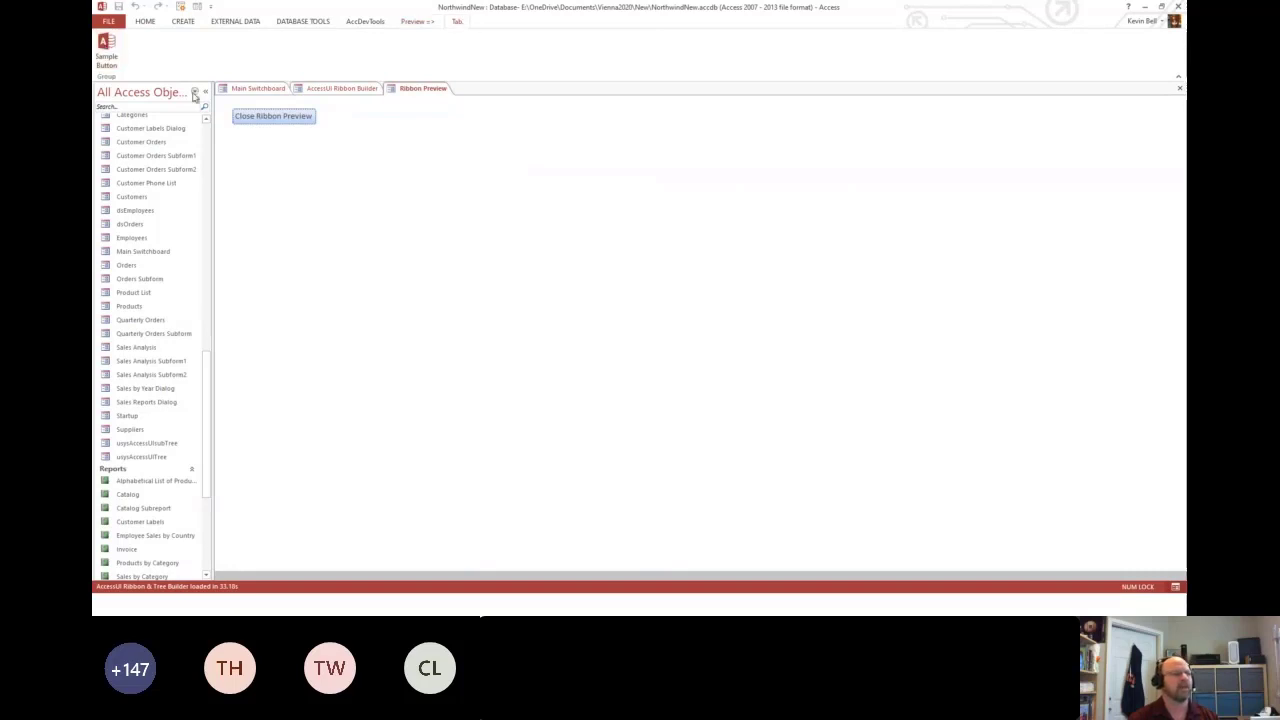
click(266, 117)
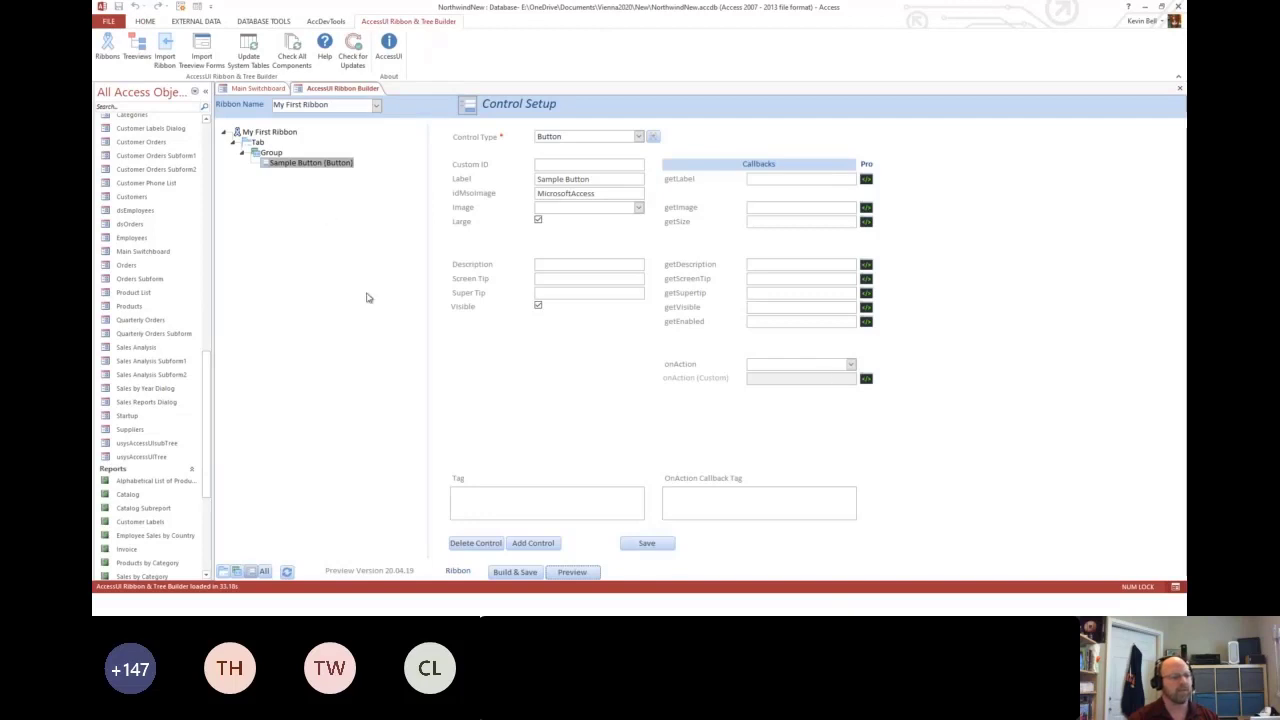
Create a treeview named 'Test' with caption 'Hello DevCon 2020' and the Countries image.
click(137, 45)
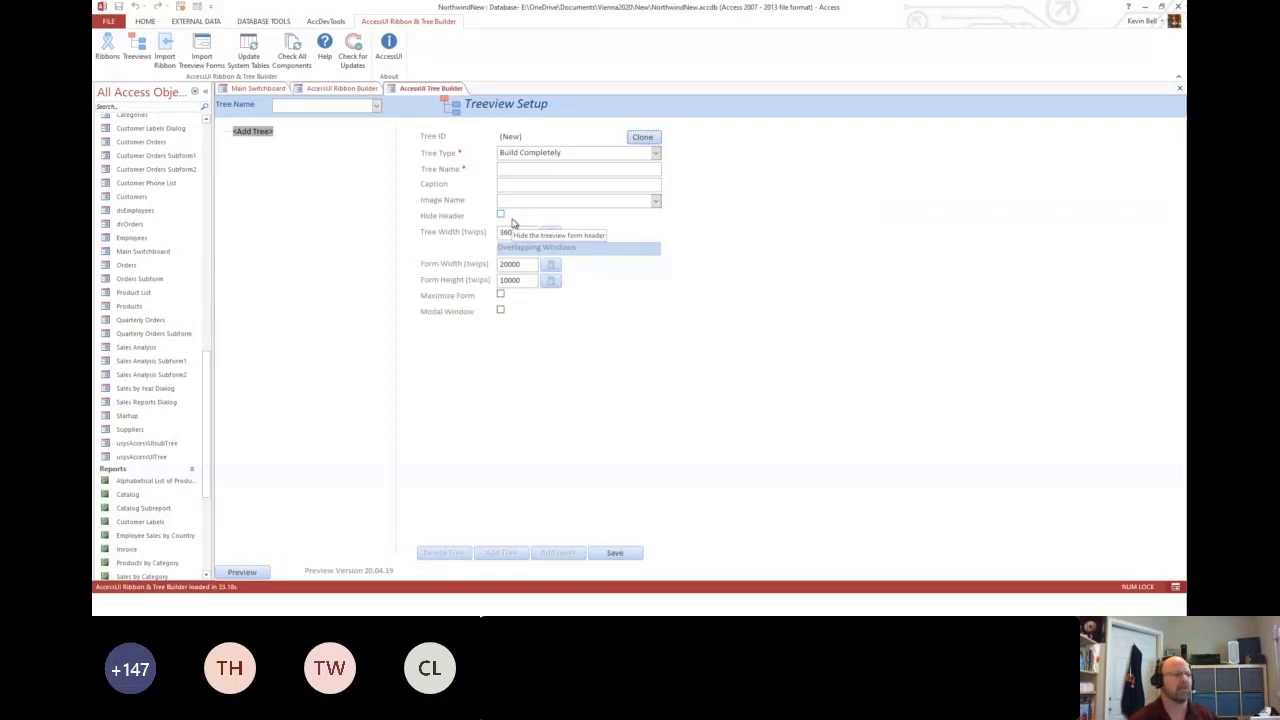
click(621, 173)
text(TEst)
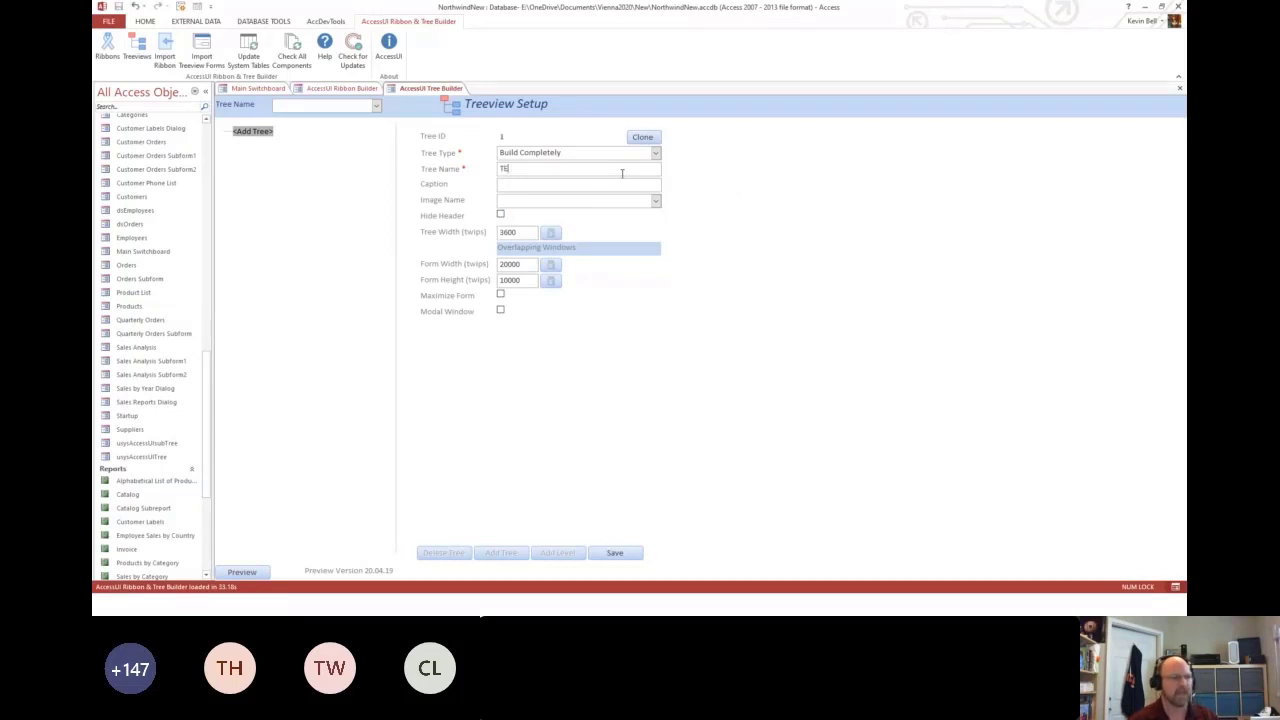
click(614, 184)
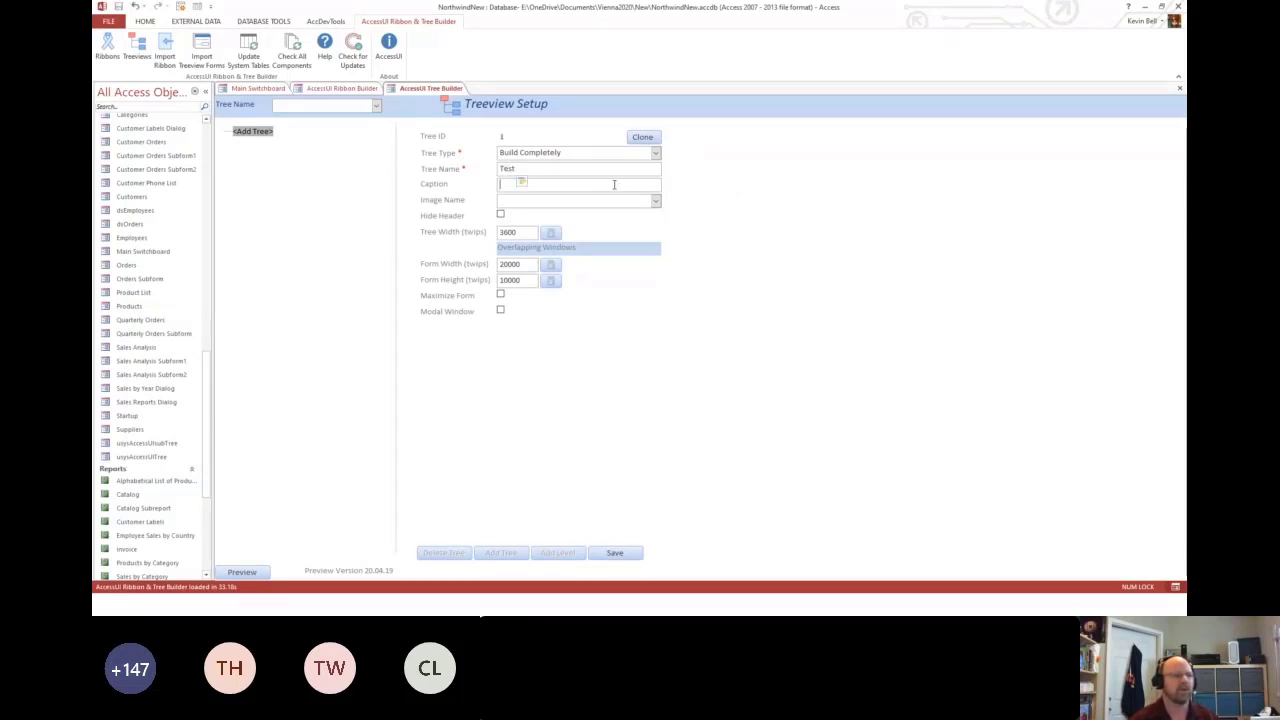
text(Hello)
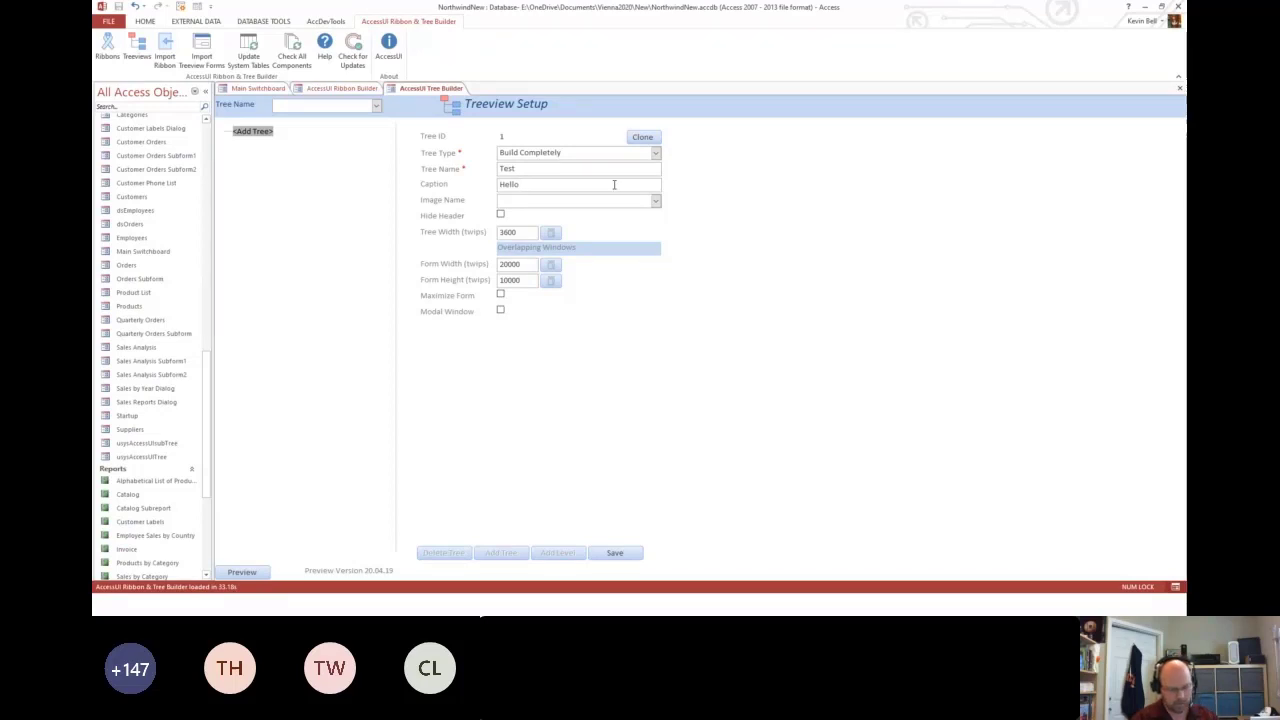
text( De)
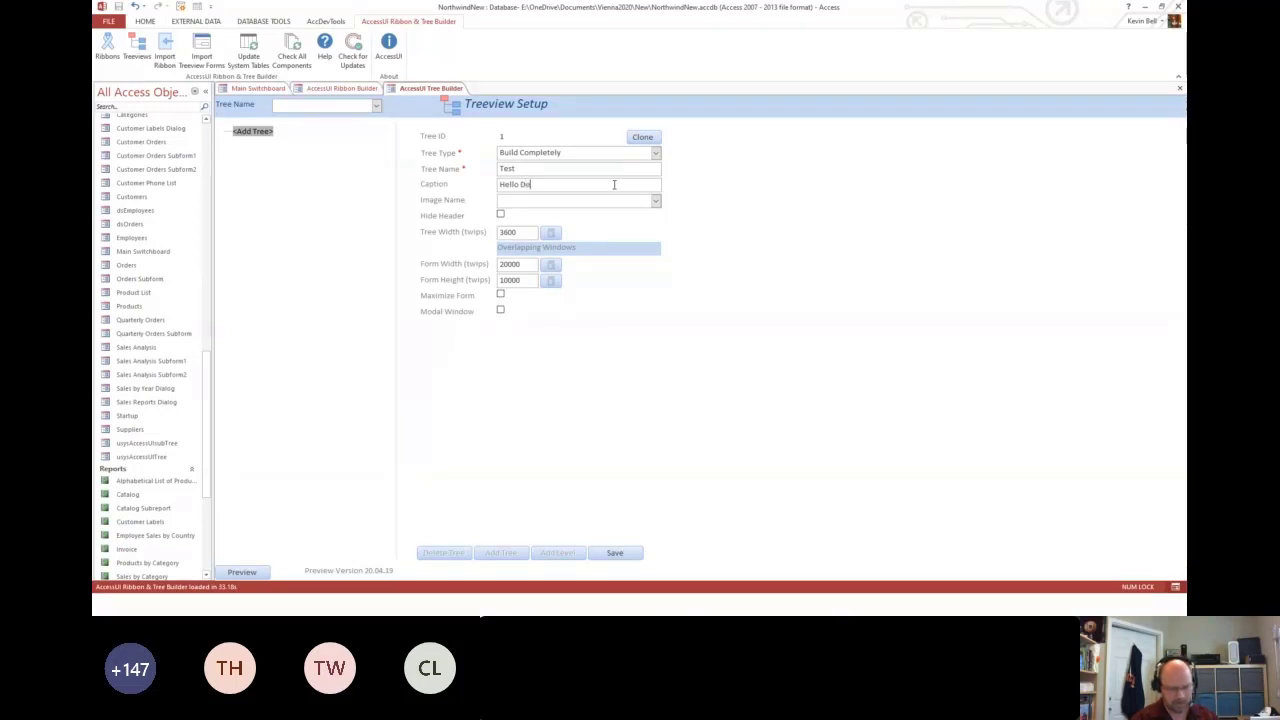
text(vCo)
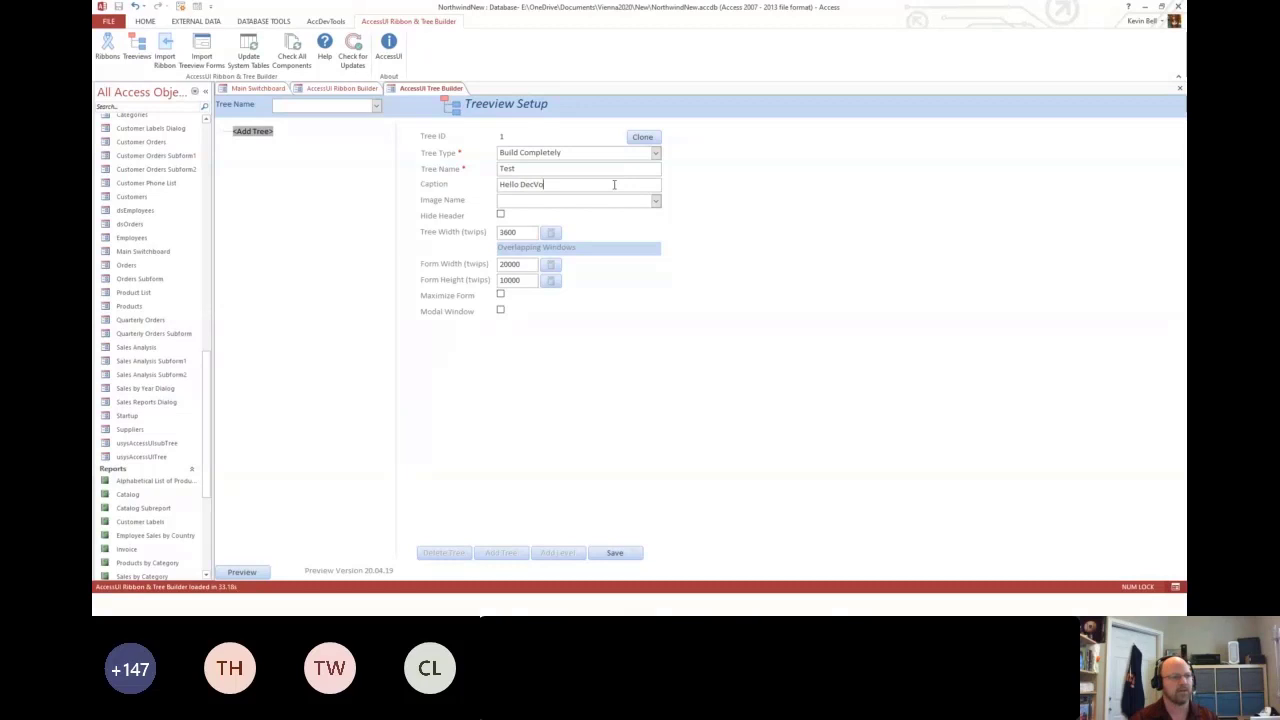
key(BackSpace)
key(BackSpace)
text(n 2020)
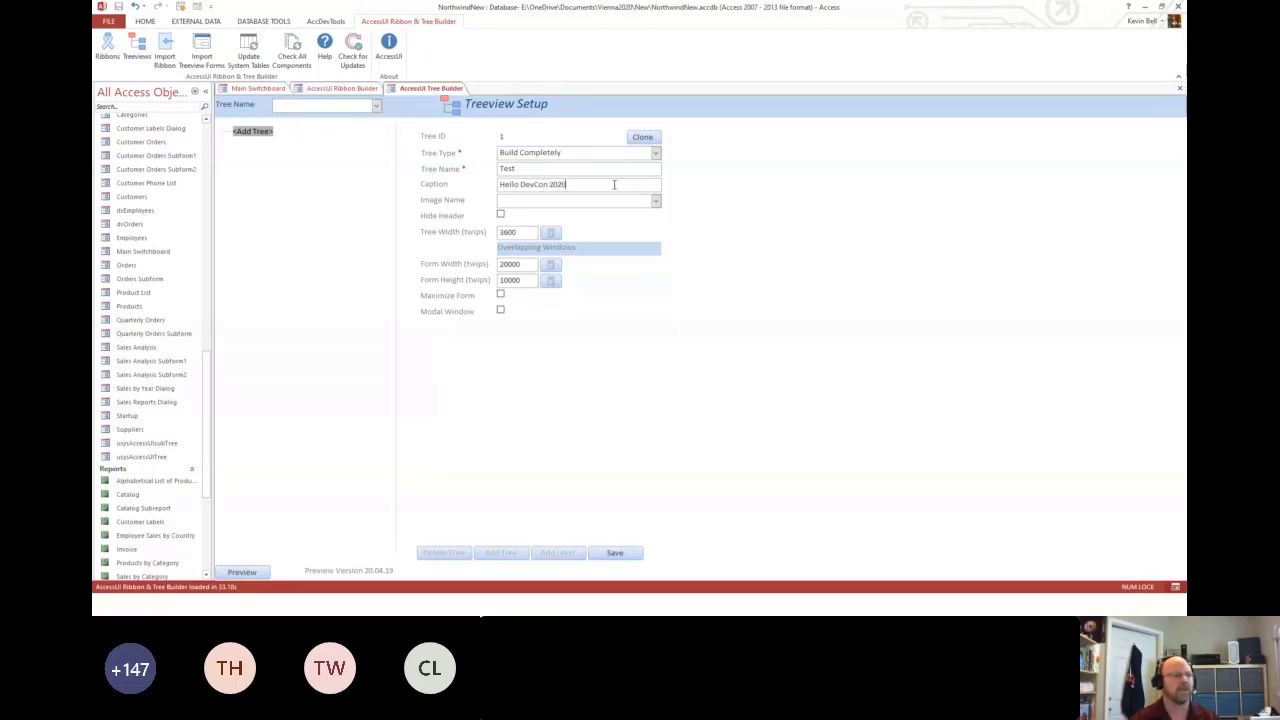
click(656, 201)
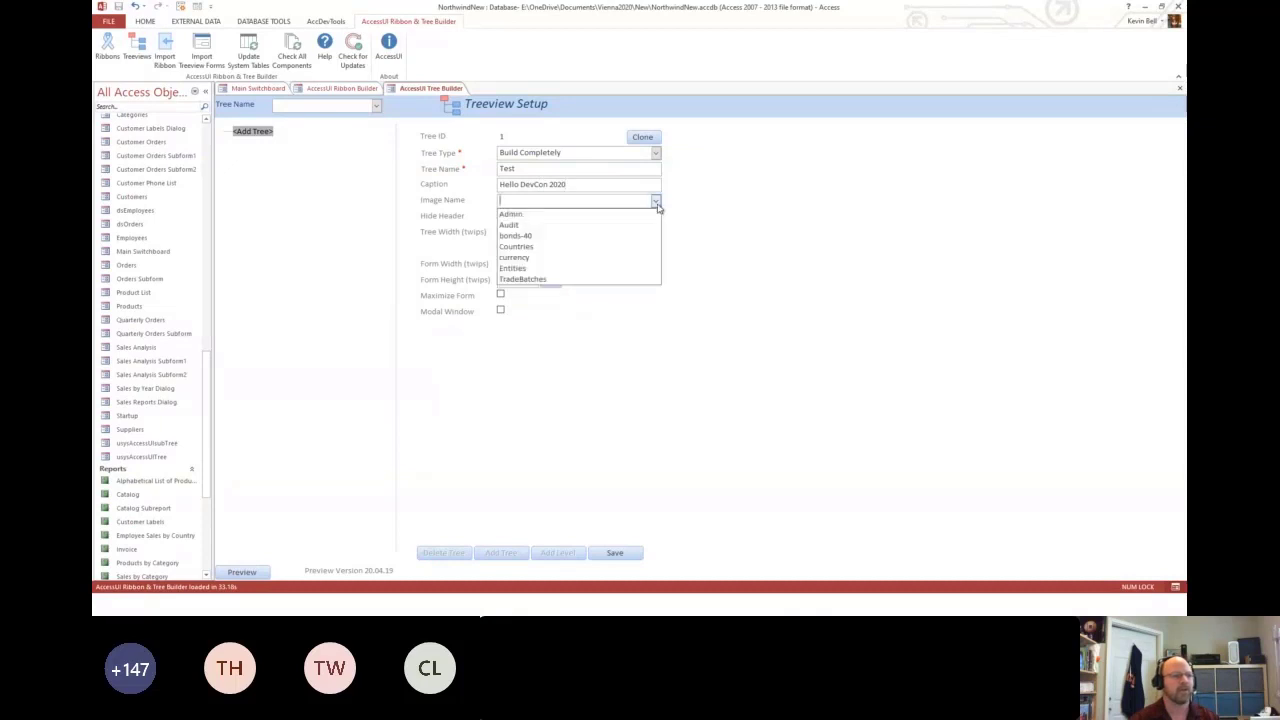
click(615, 247)
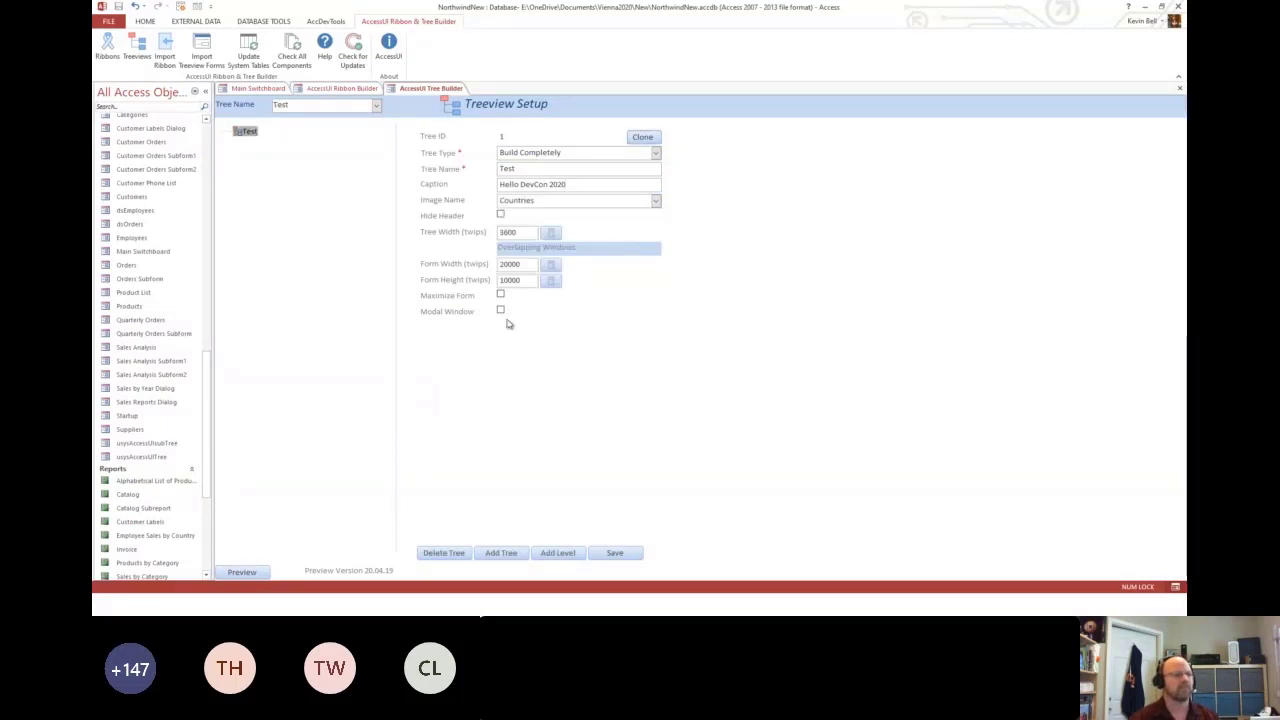
Add a first level to the Test tree and put the Customers table in its query designer.
click(557, 553)
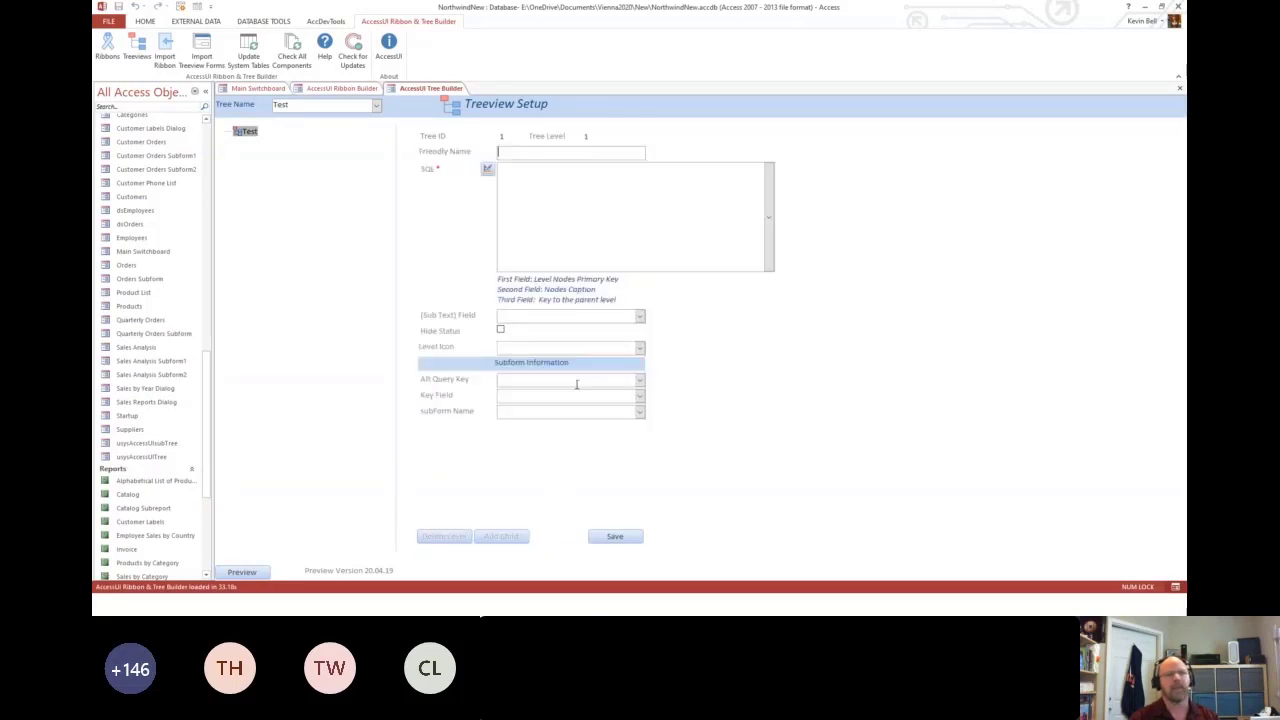
click(488, 170)
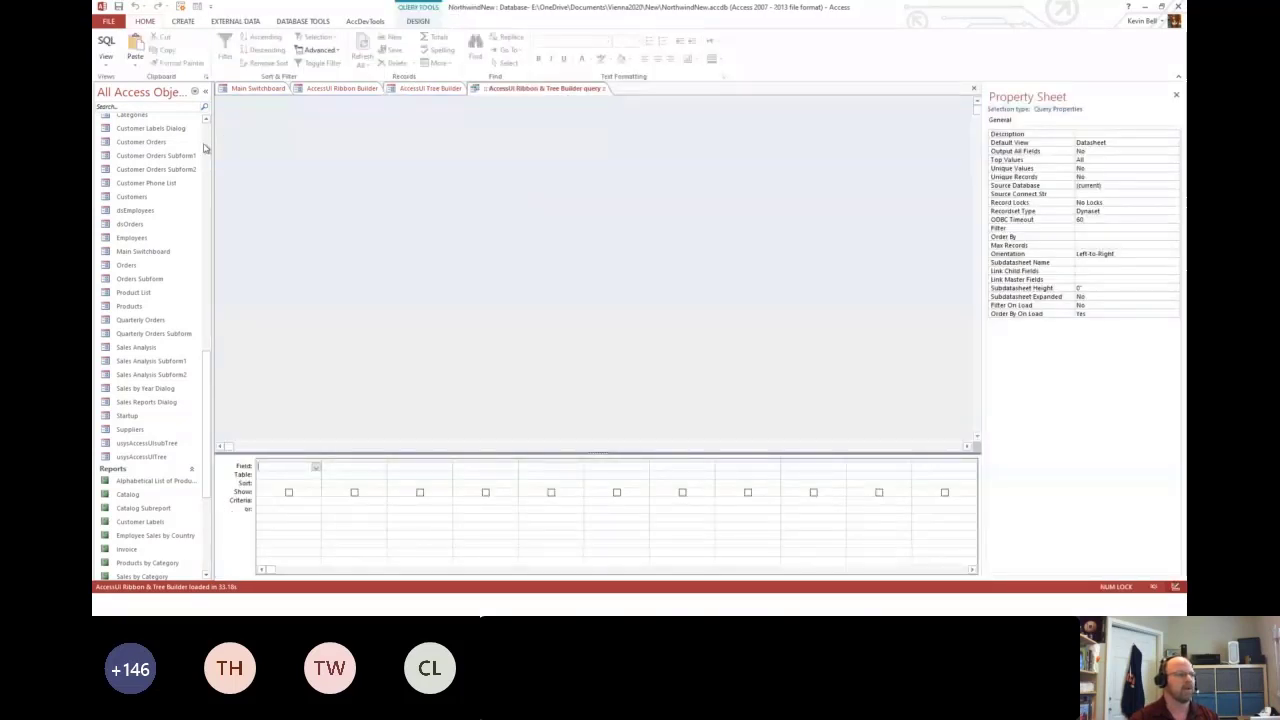
scroll(205, 148, up, 15)
drag(129, 146, 418, 200)
Select CustomerID and CompanyName, sort CompanyName ascending, and save the query.
double_click(441, 217)
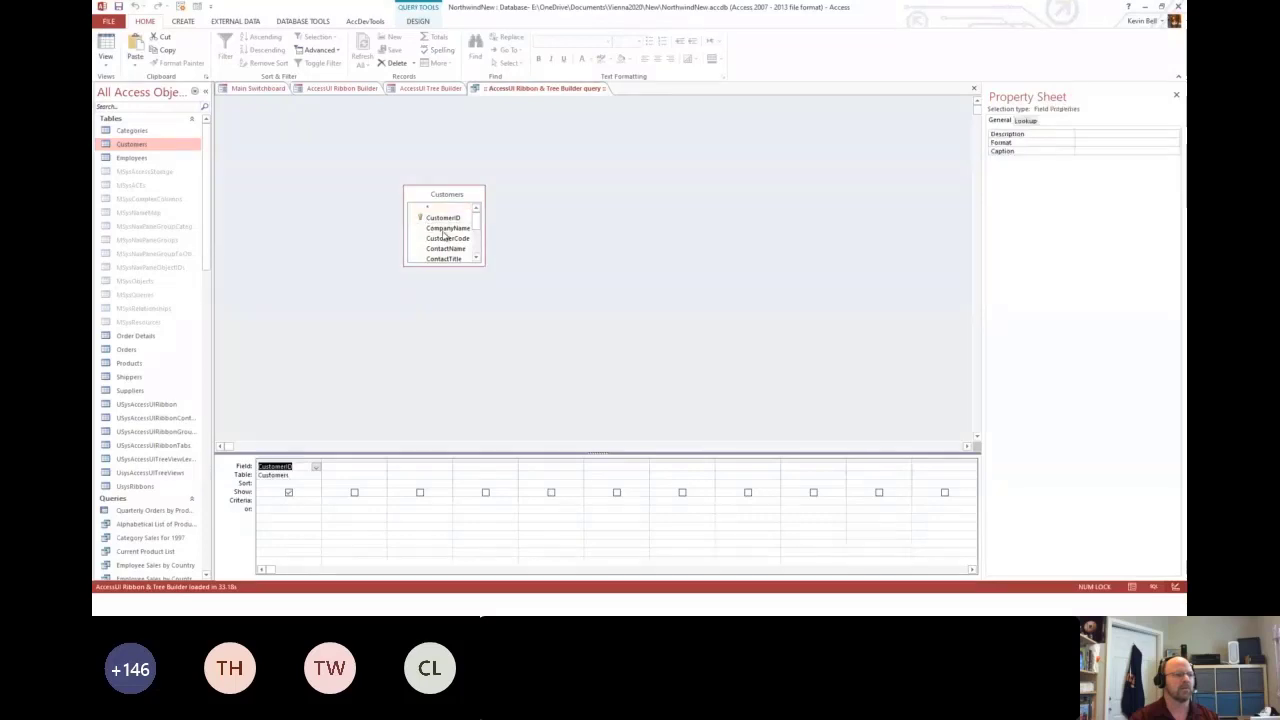
double_click(446, 228)
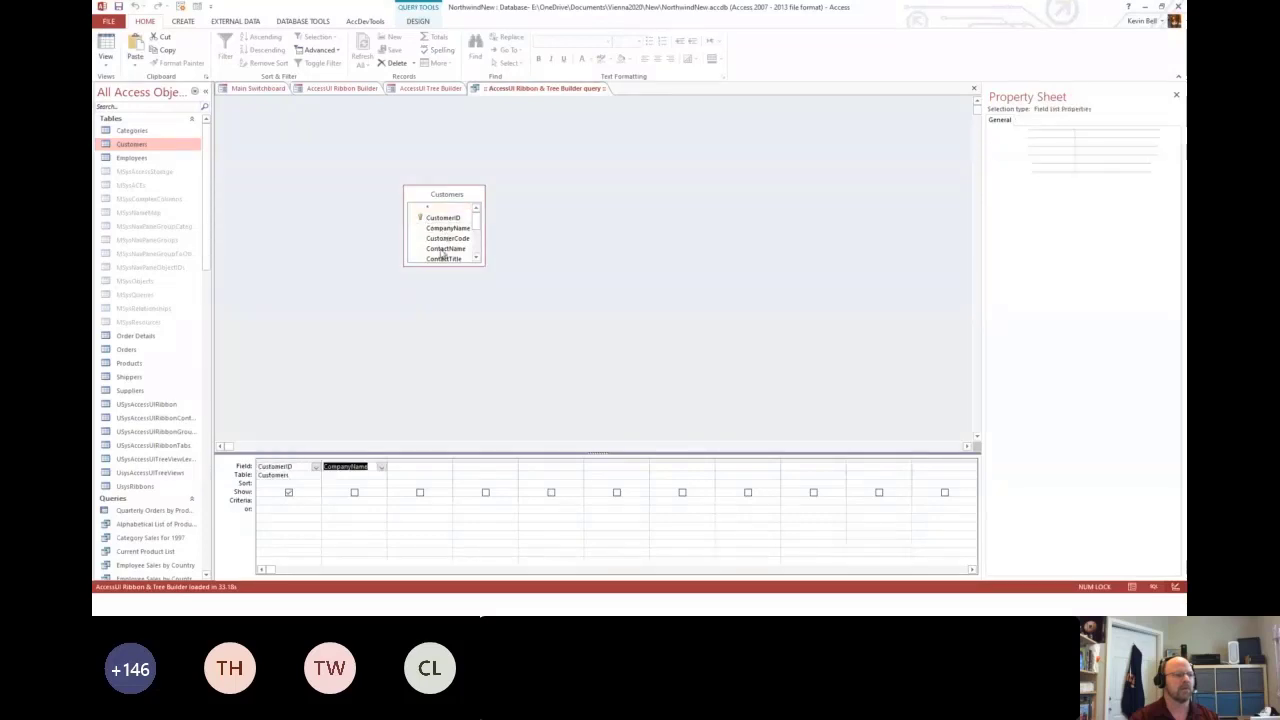
double_click(364, 482)
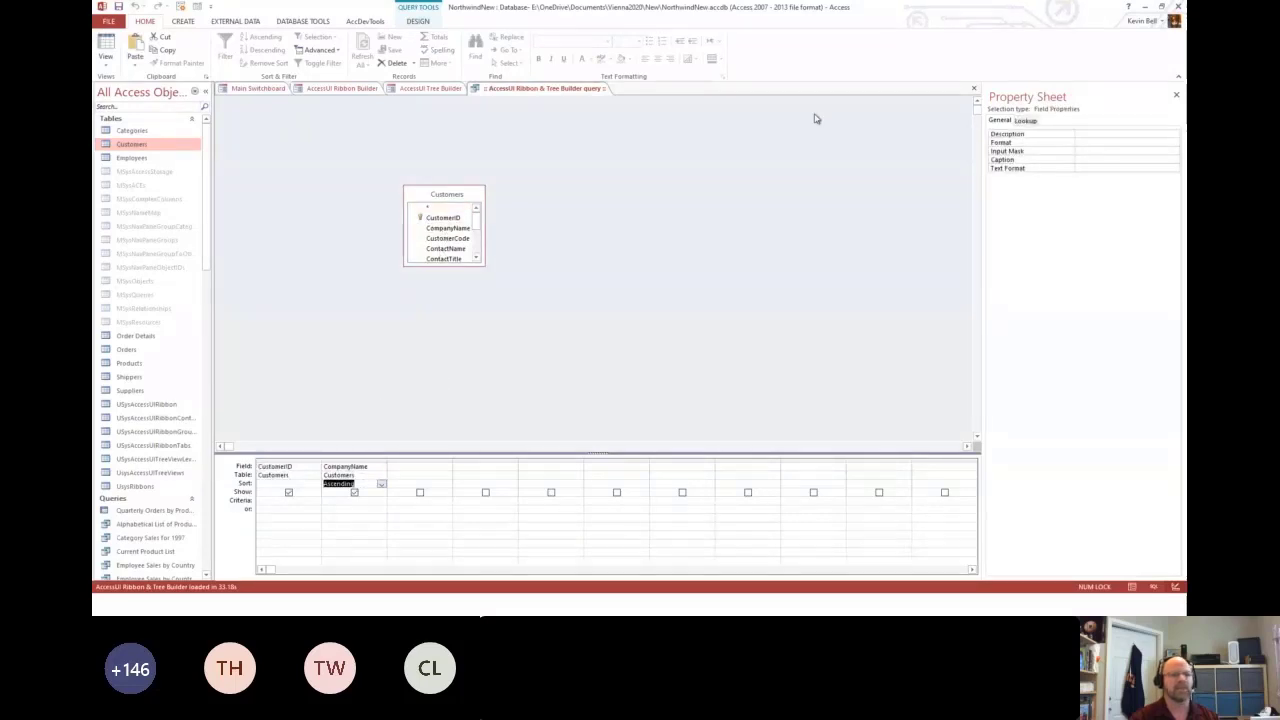
click(974, 88)
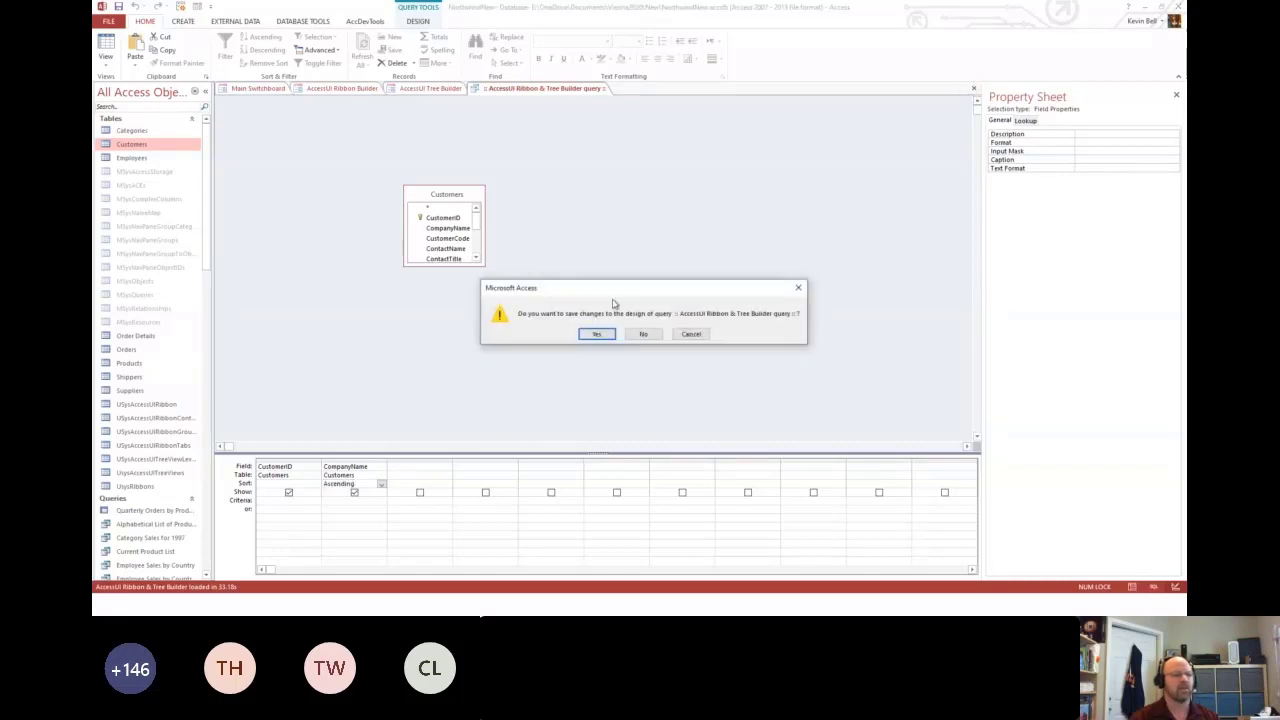
click(596, 334)
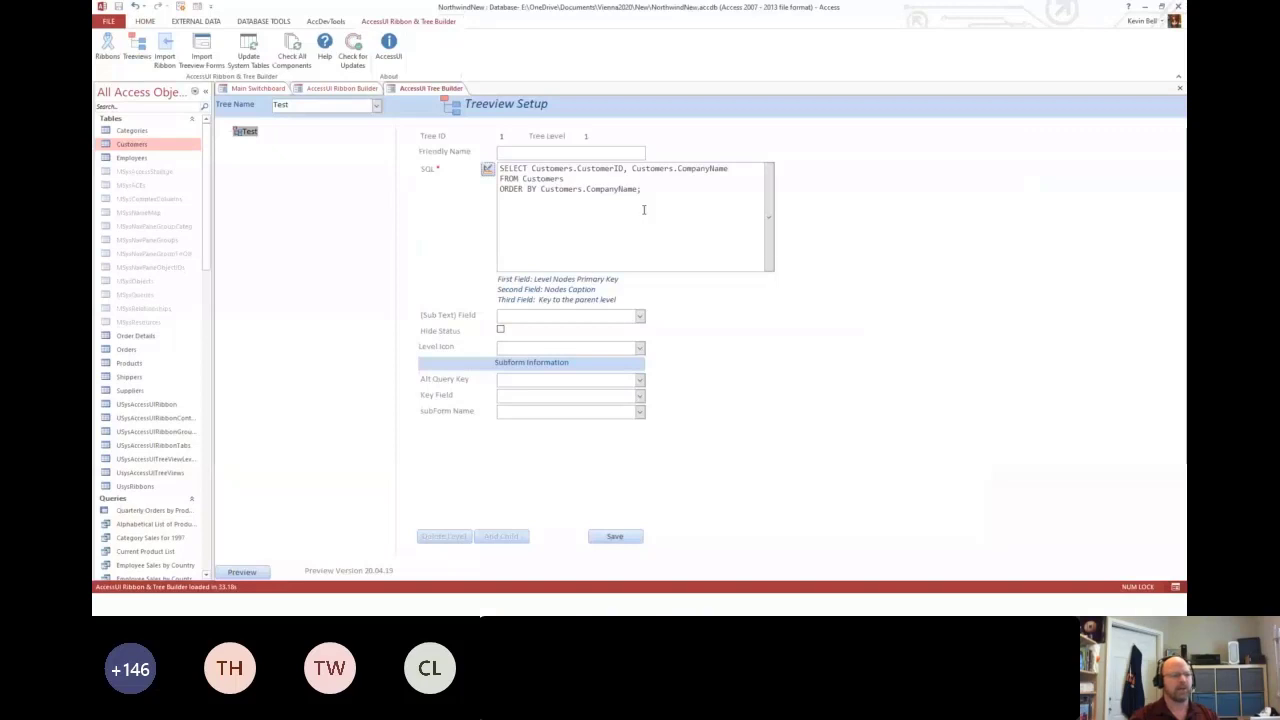
Set key field CustomerID and subform Customers, save, and preview the 91 customer nodes.
click(639, 397)
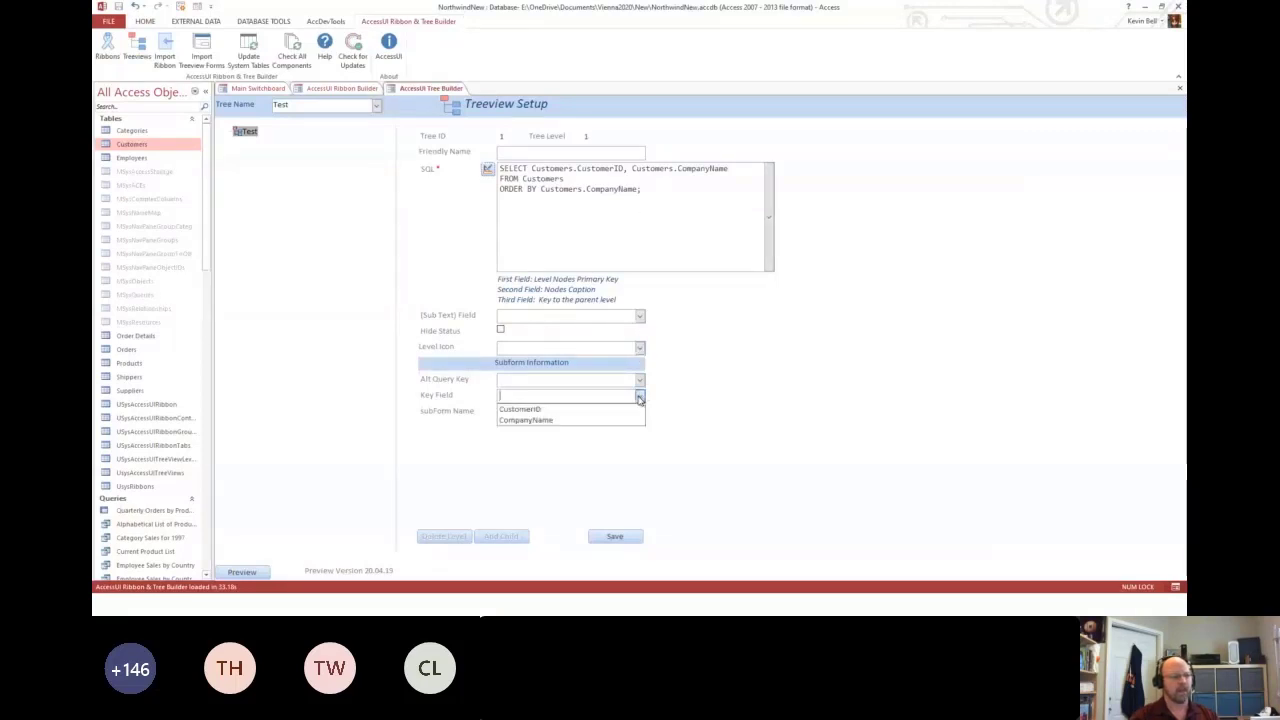
click(627, 410)
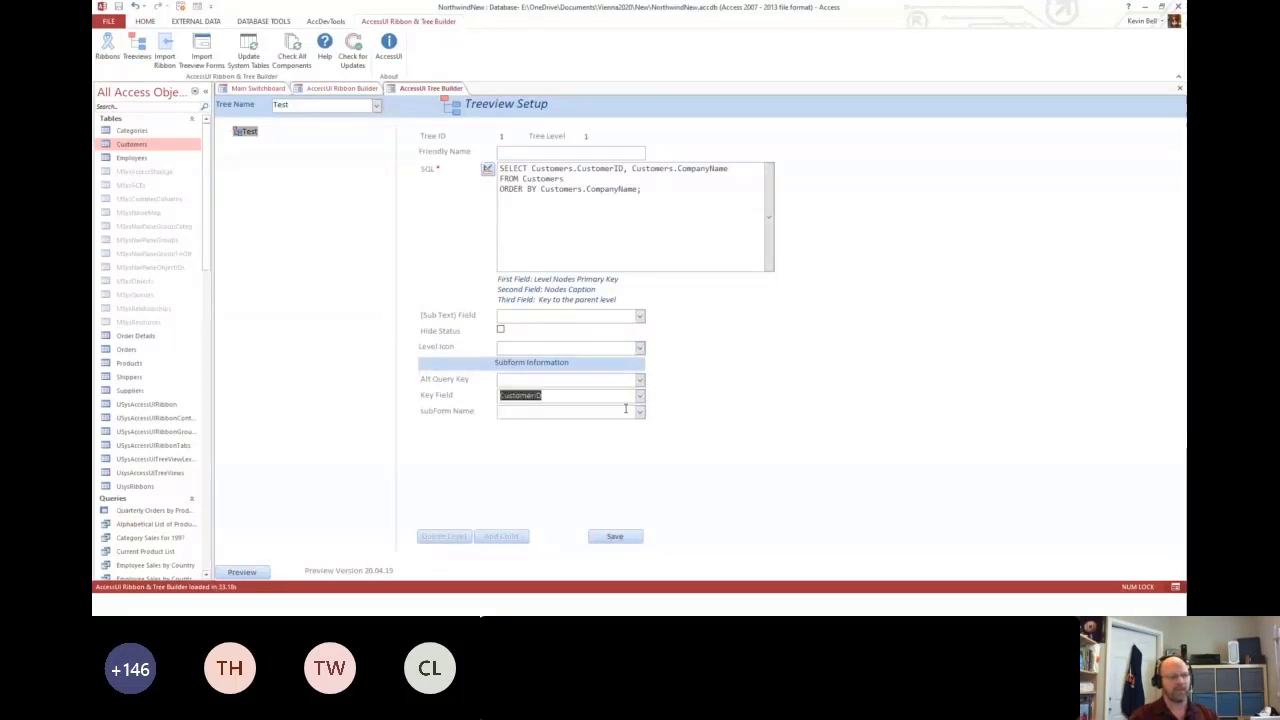
click(640, 412)
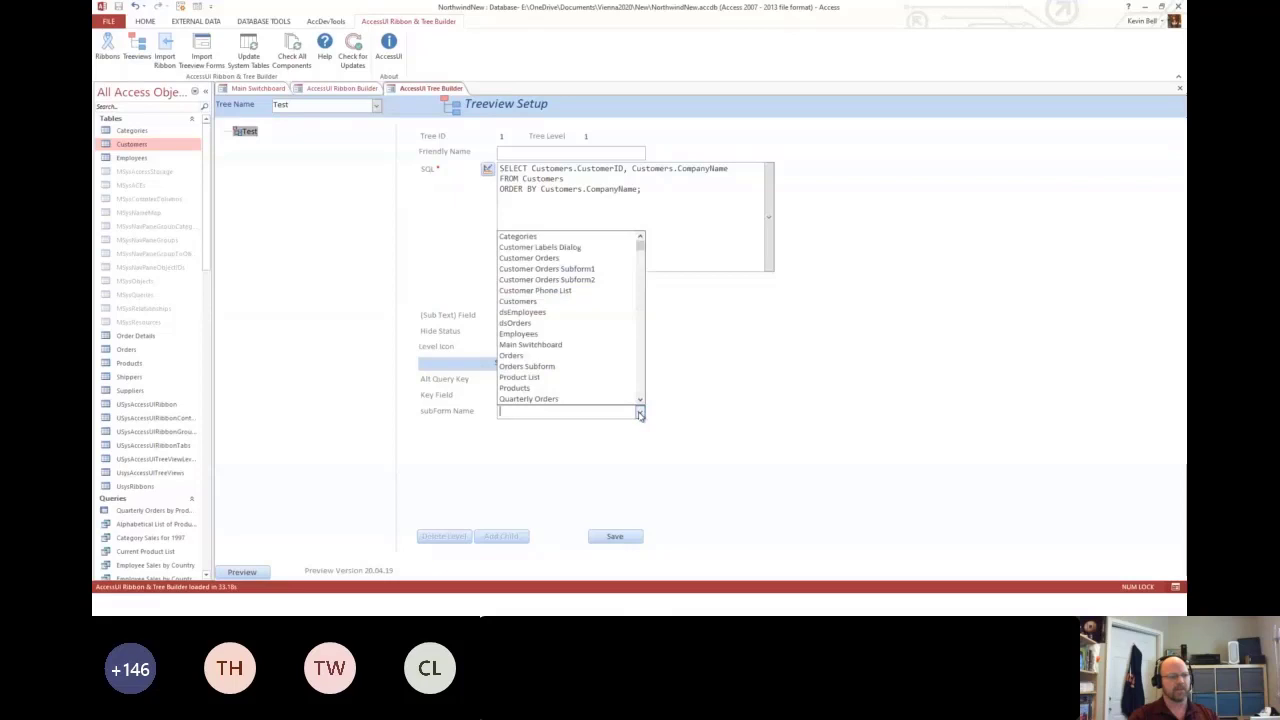
click(568, 302)
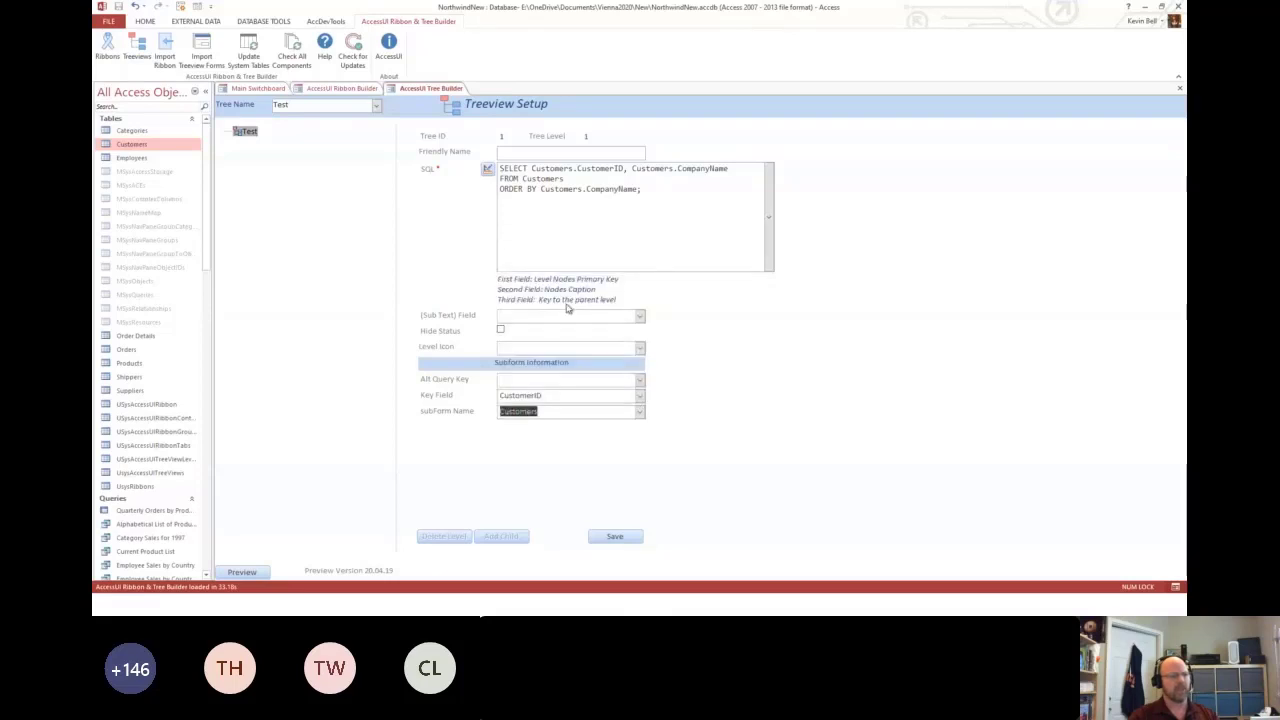
click(615, 537)
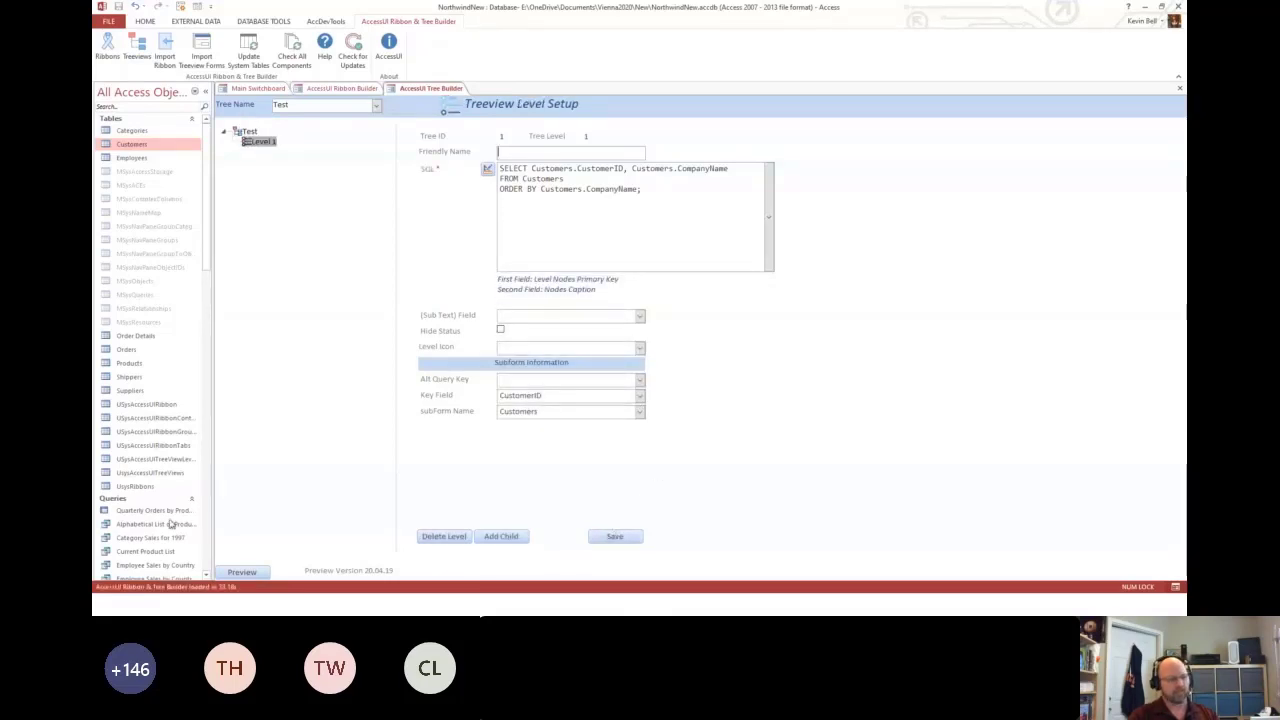
click(241, 572)
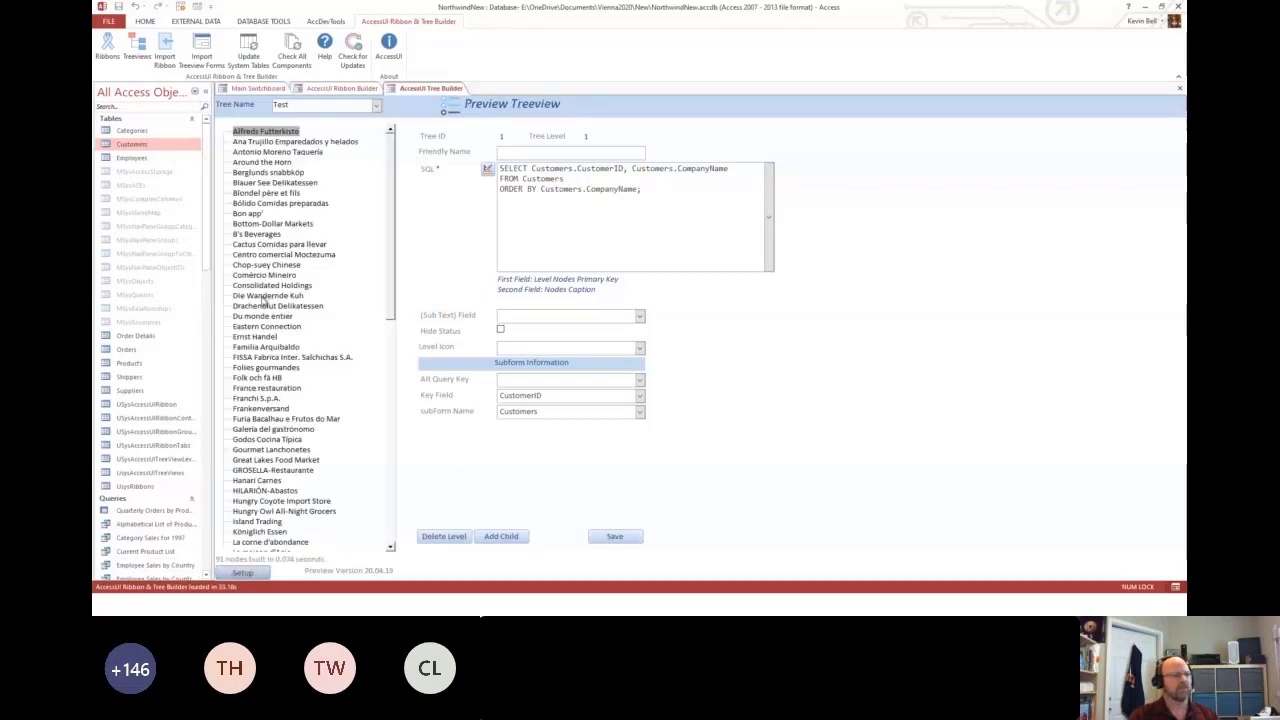
click(246, 573)
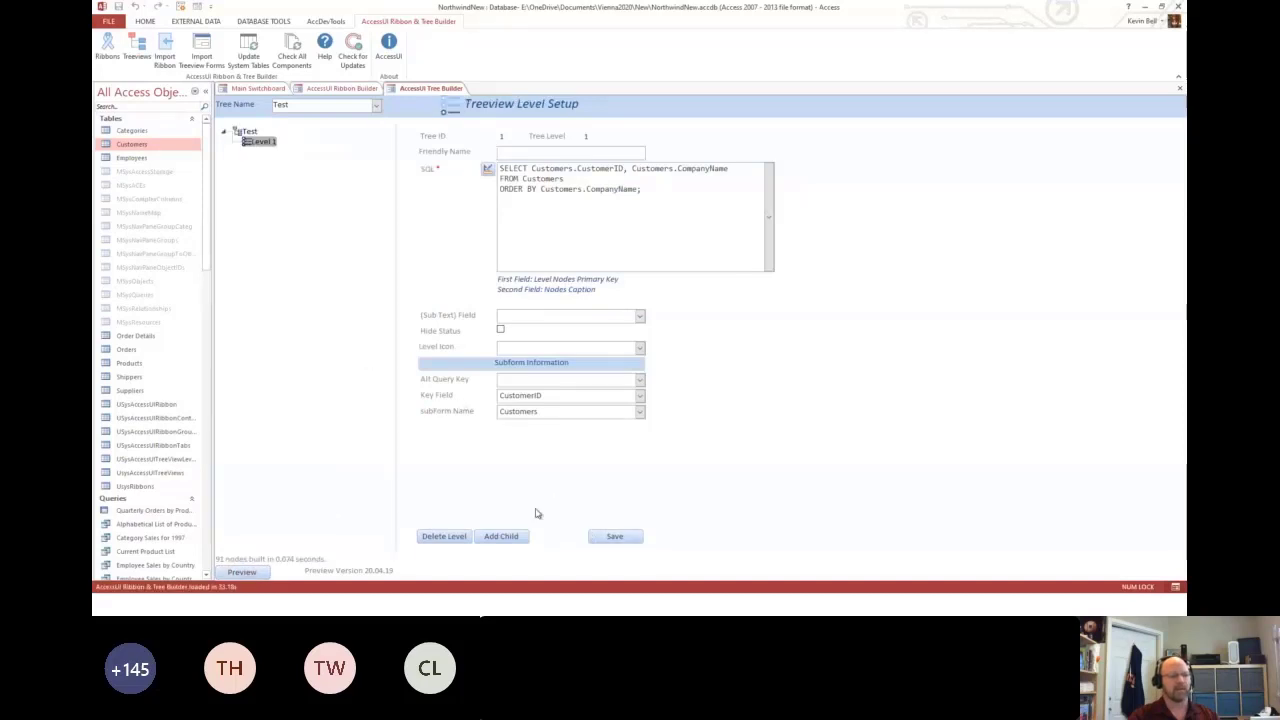
In the Ribbon Builder, set the button's onAction to LoadTree with the Test treeview.
click(350, 89)
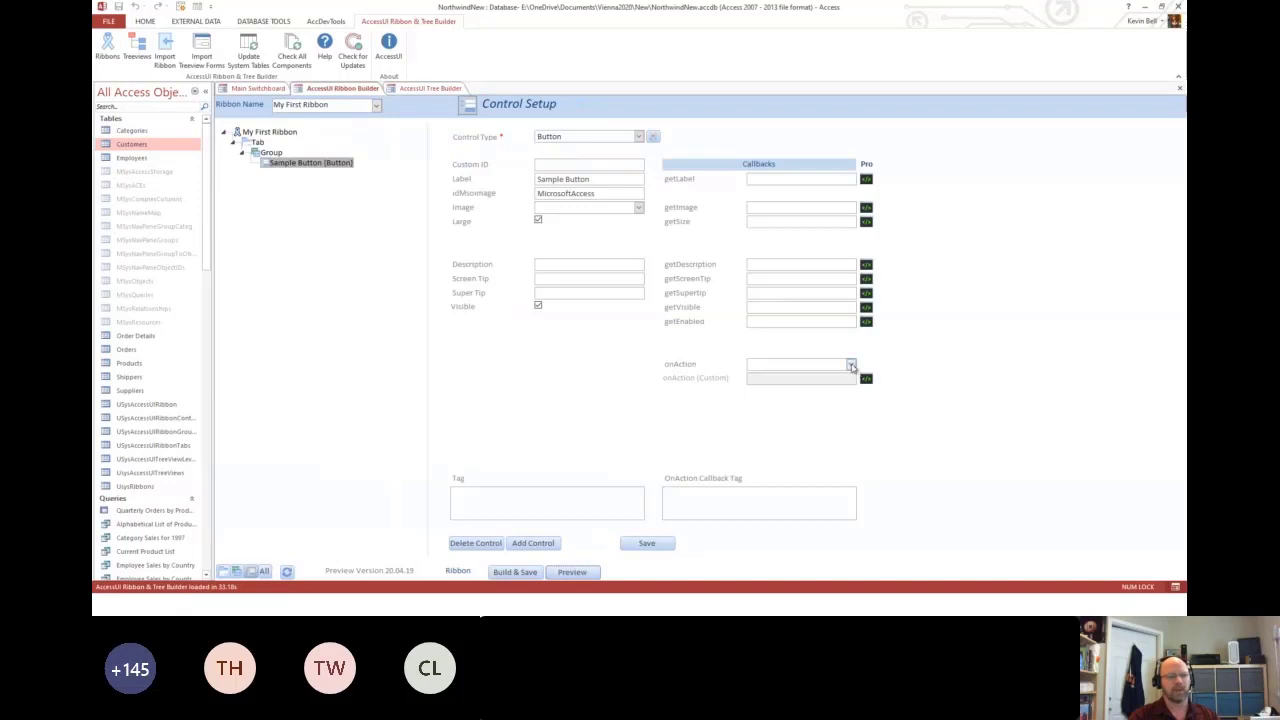
click(850, 364)
click(828, 430)
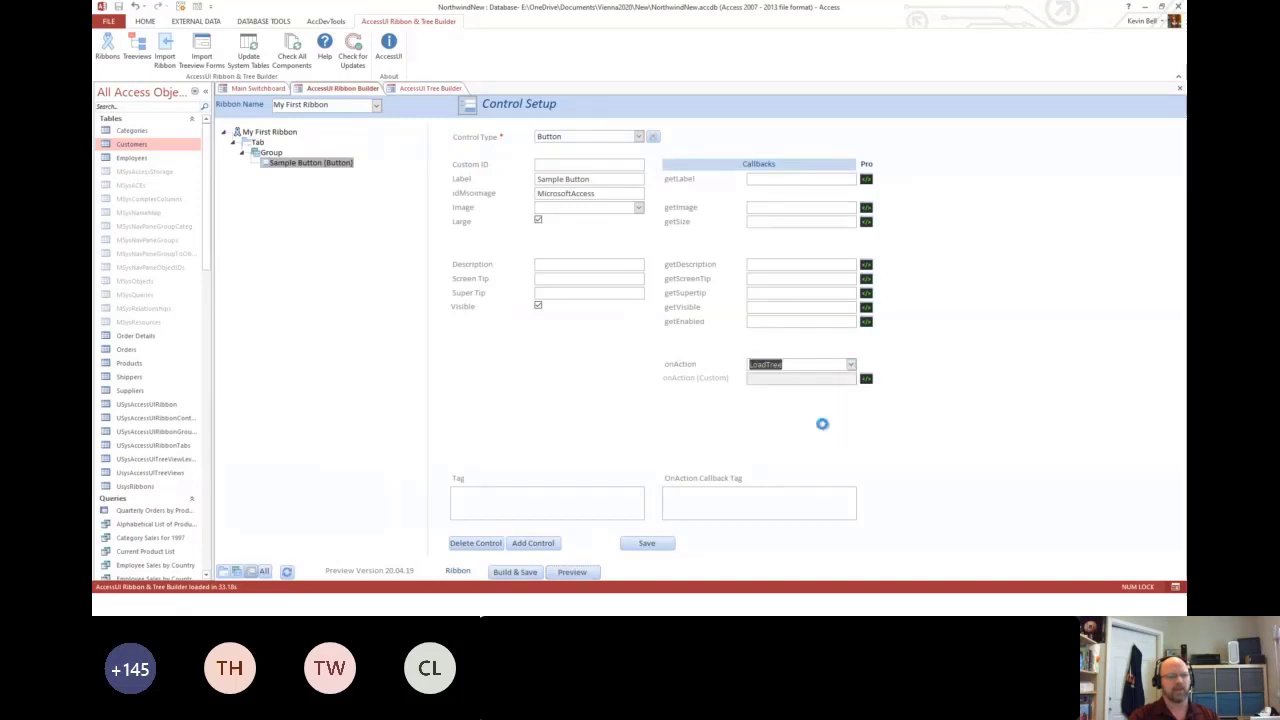
click(731, 198)
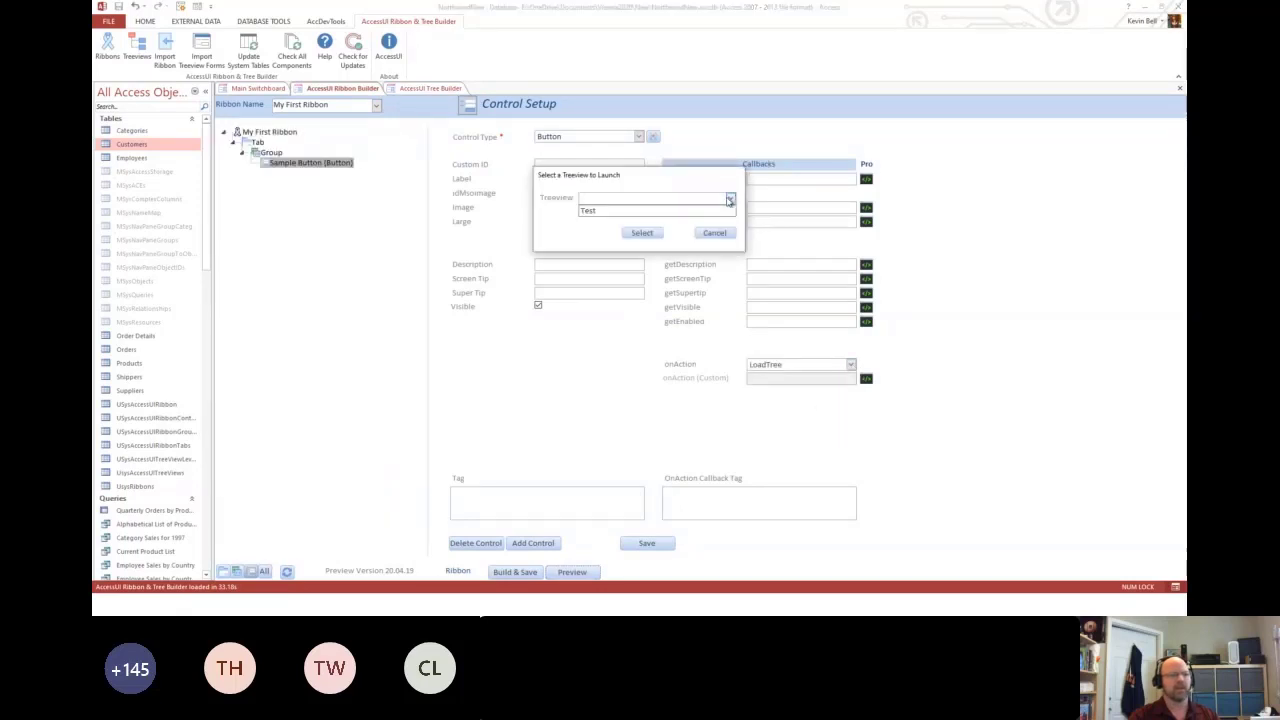
click(690, 210)
click(642, 232)
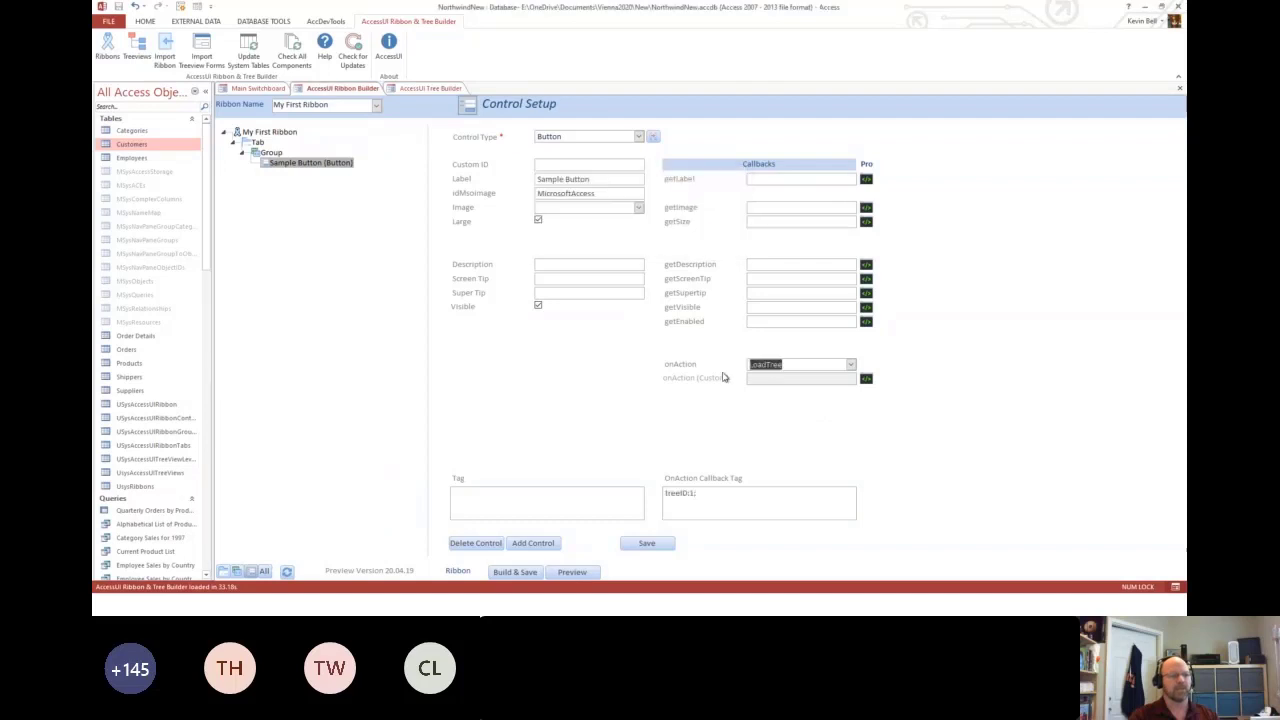
Preview the custom ribbon and run Sample Button to open the Hello DevCon 2020 form.
click(572, 571)
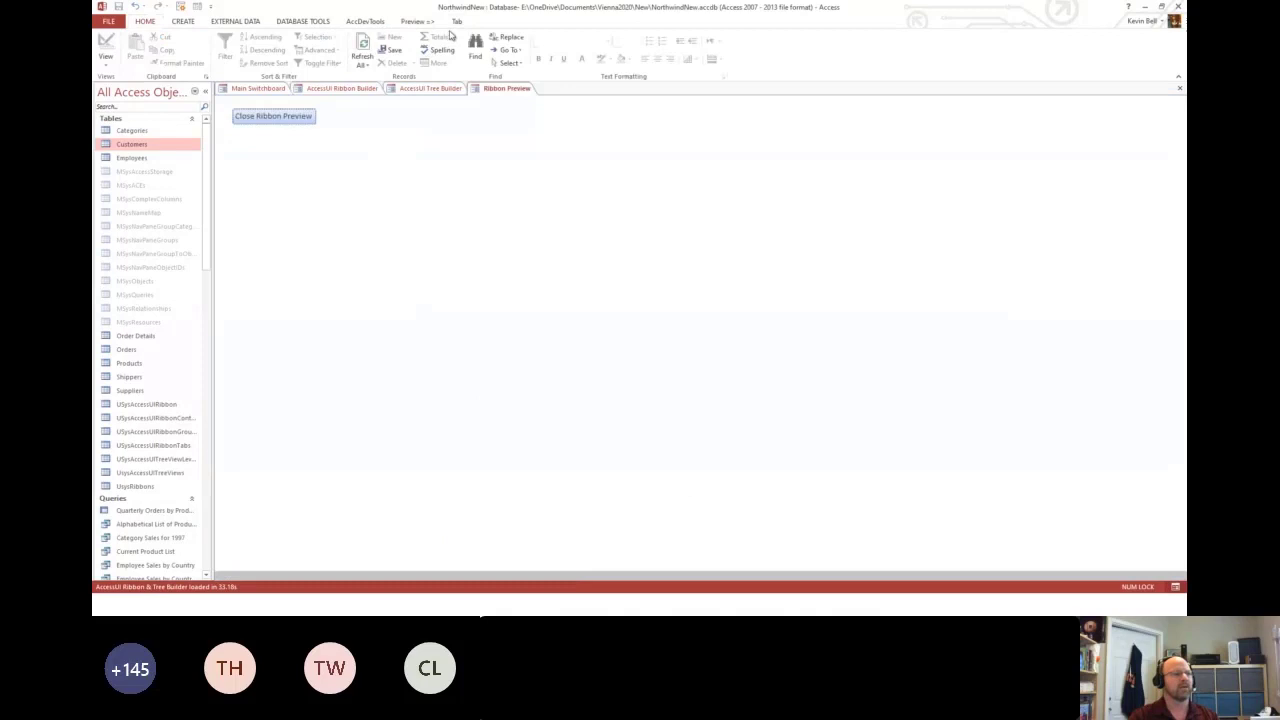
click(457, 22)
click(106, 48)
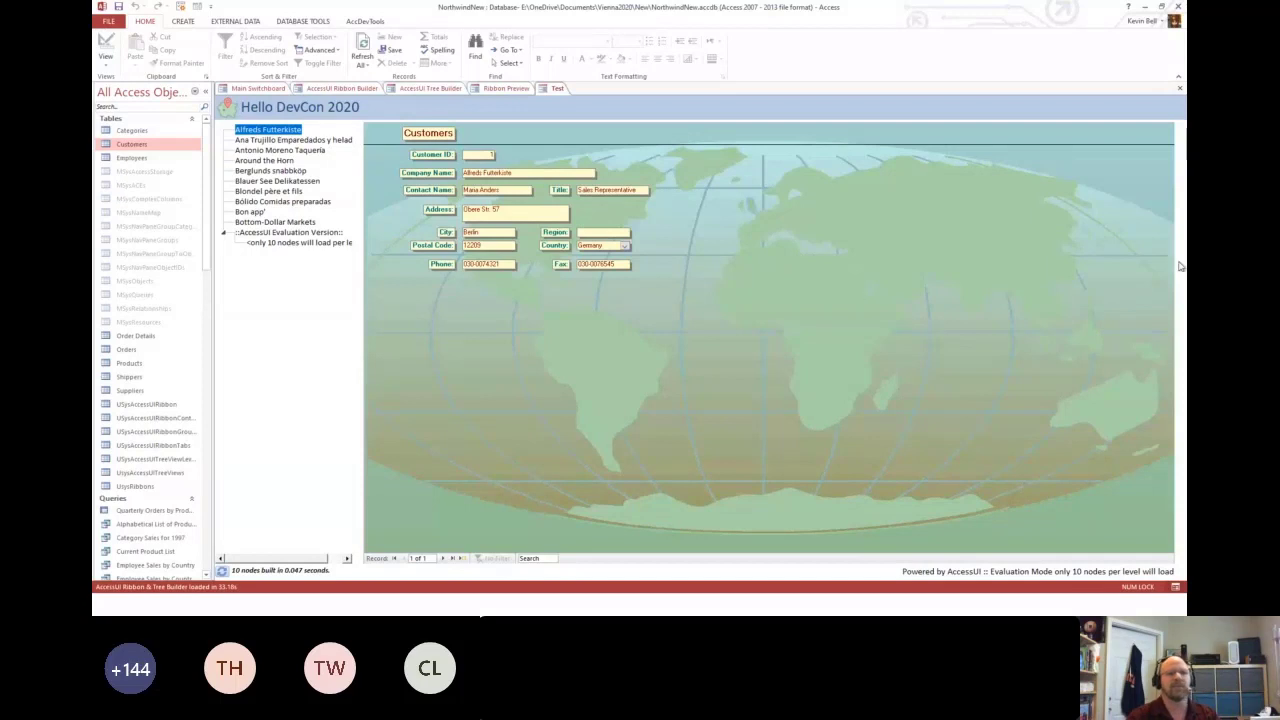
Close all open forms and relaunch the AccessUI Ribbon & Tree Builder from Database Tools > Add-ins.
click(1179, 89)
click(1180, 91)
click(1180, 91)
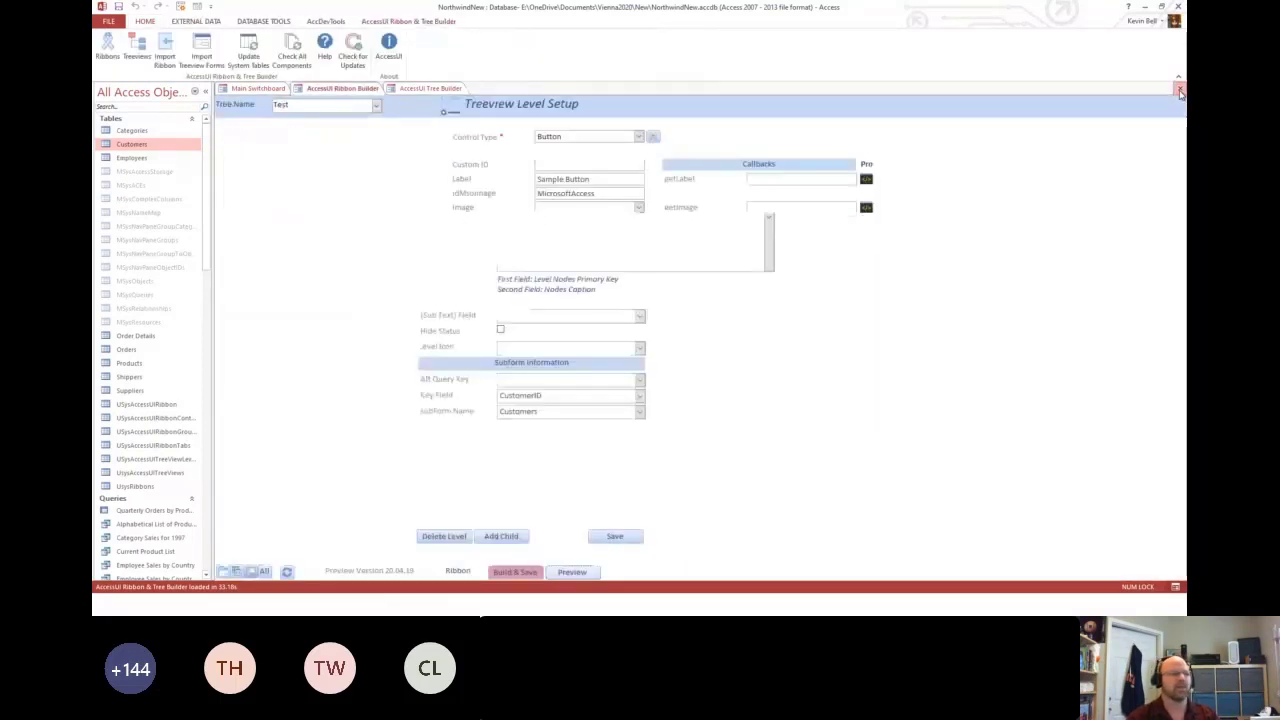
click(1180, 91)
click(1180, 91)
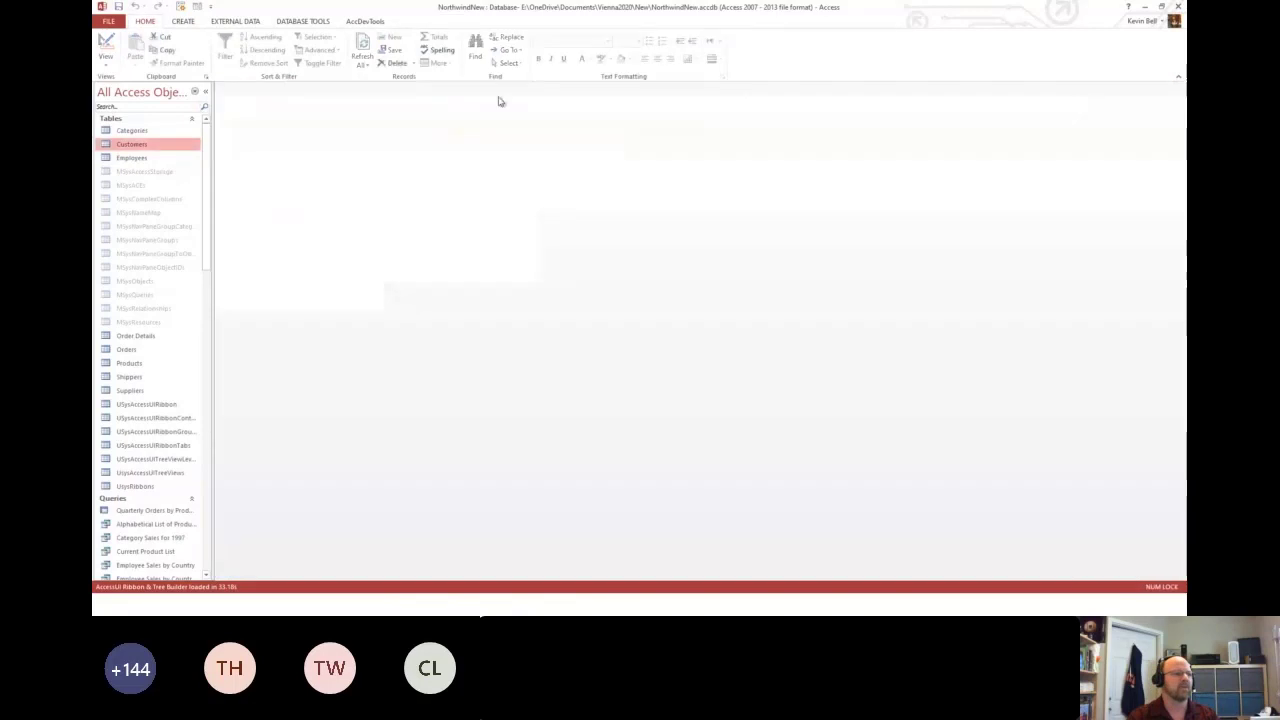
click(325, 22)
click(466, 52)
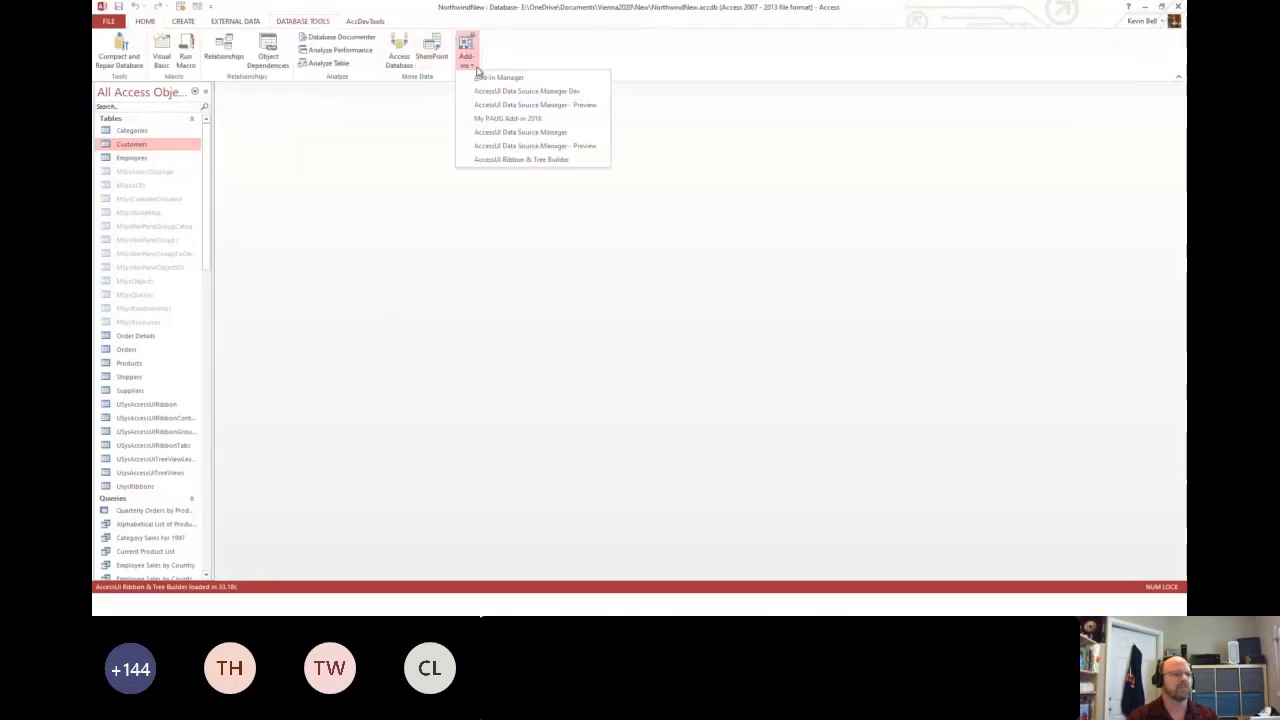
click(518, 160)
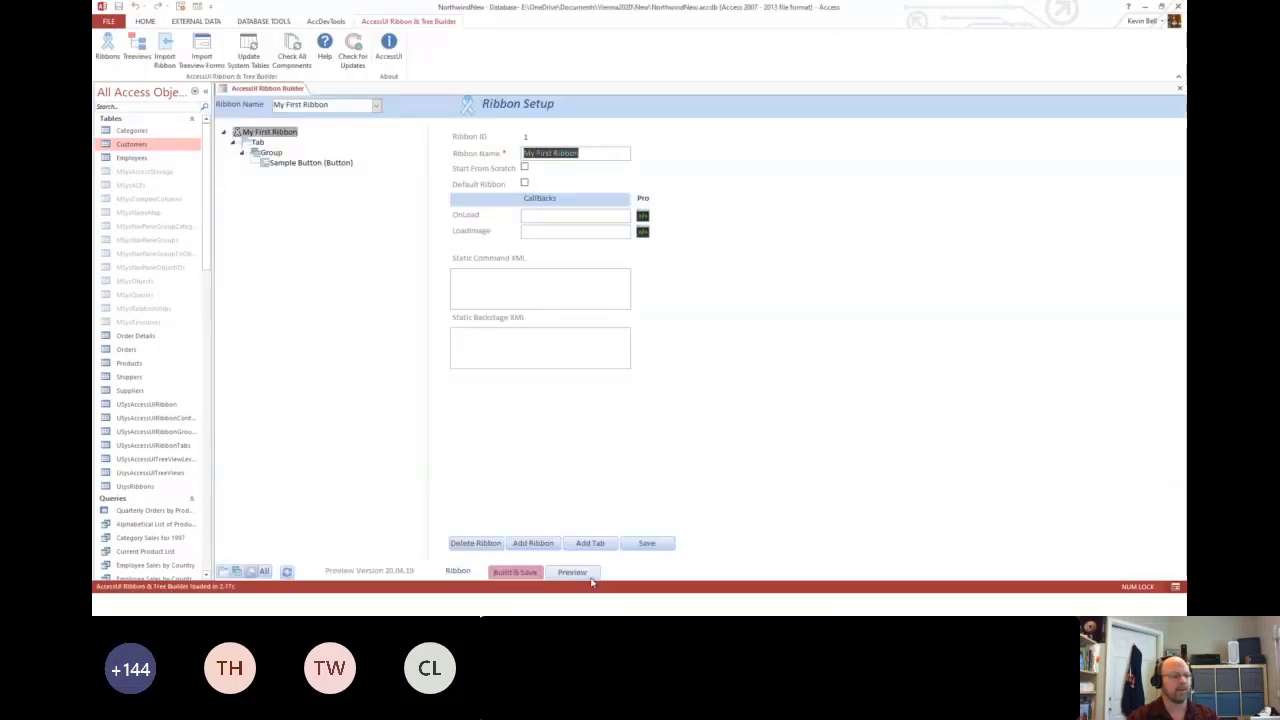
Preview the ribbon, run Sample Button, close the previews, and return to the slideshow.
click(573, 574)
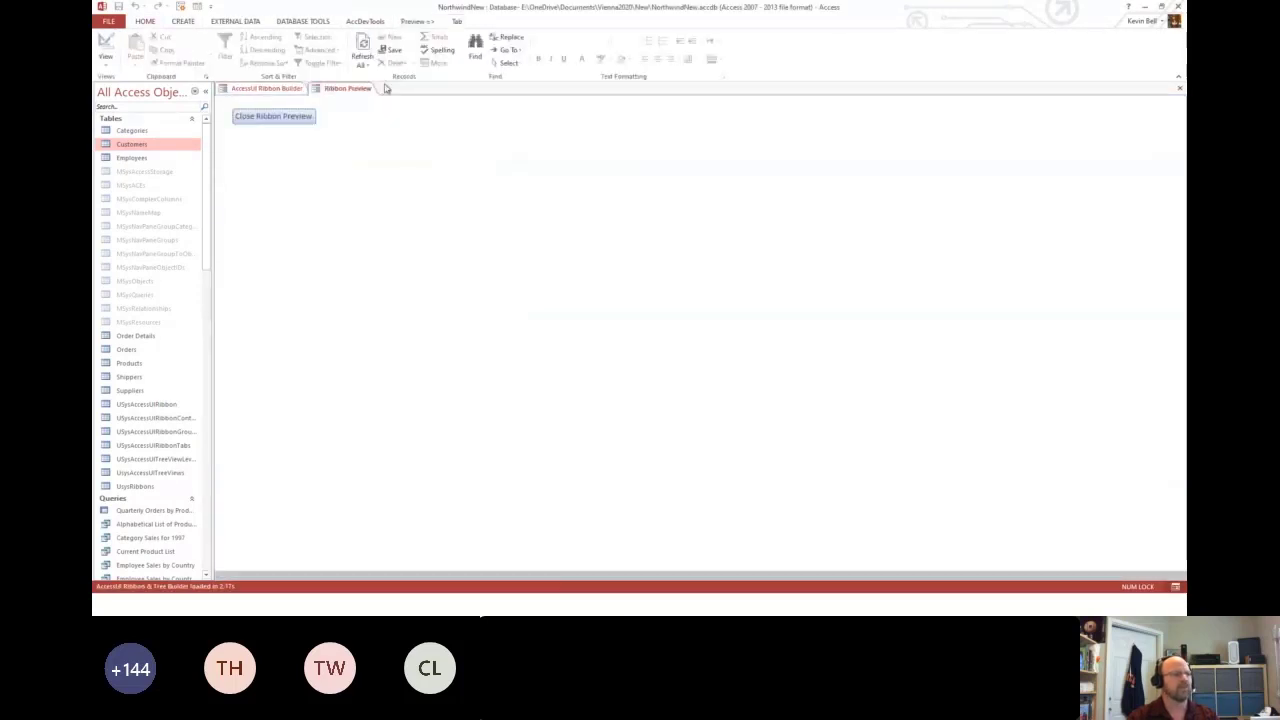
click(460, 22)
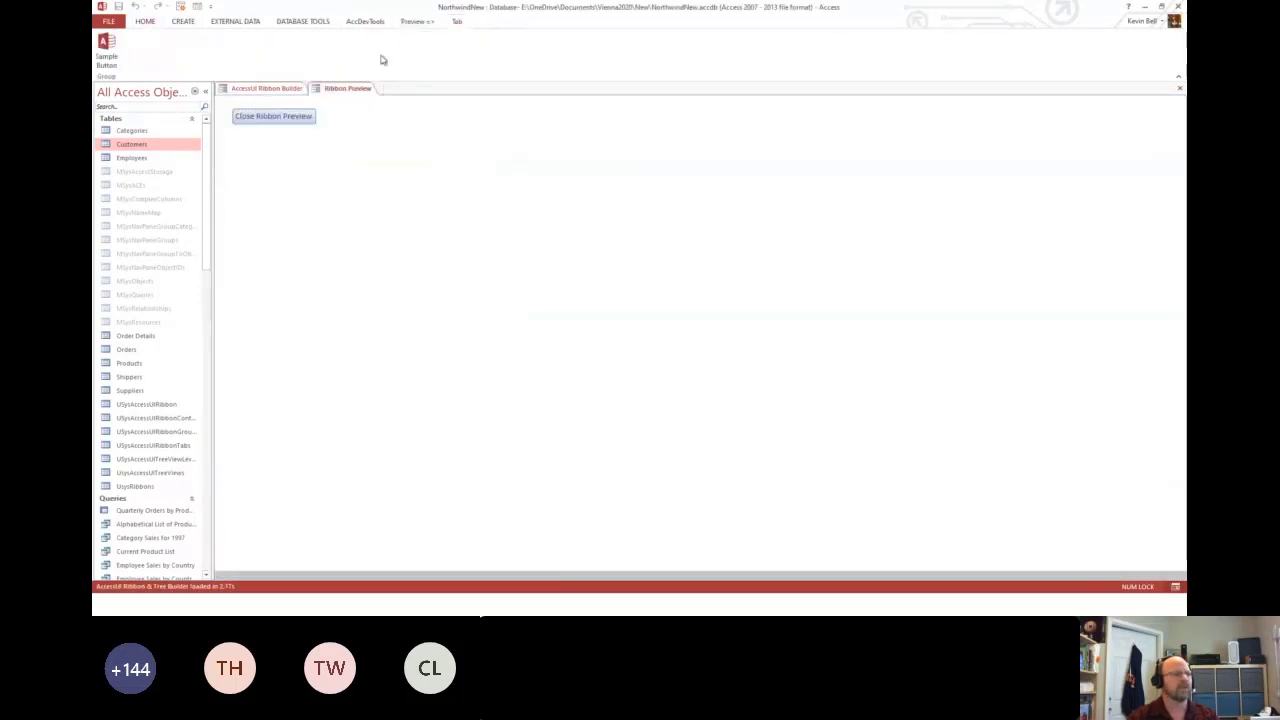
click(118, 50)
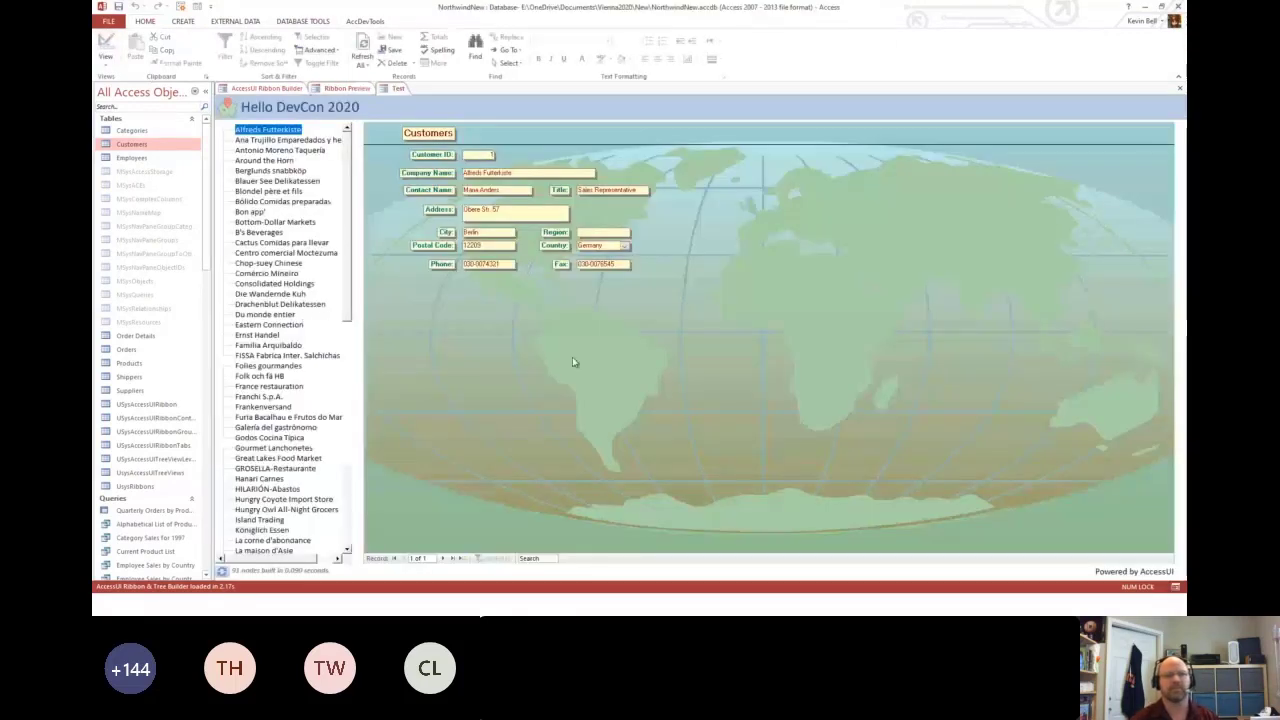
click(1179, 91)
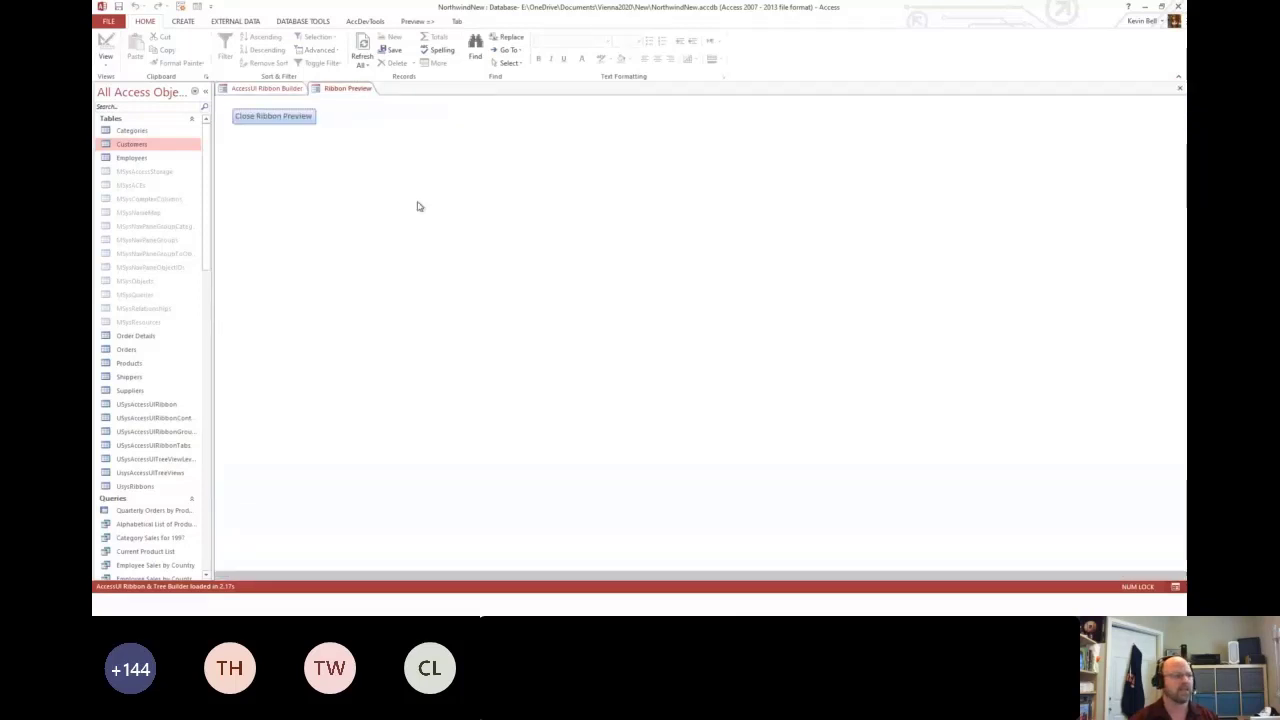
click(268, 118)
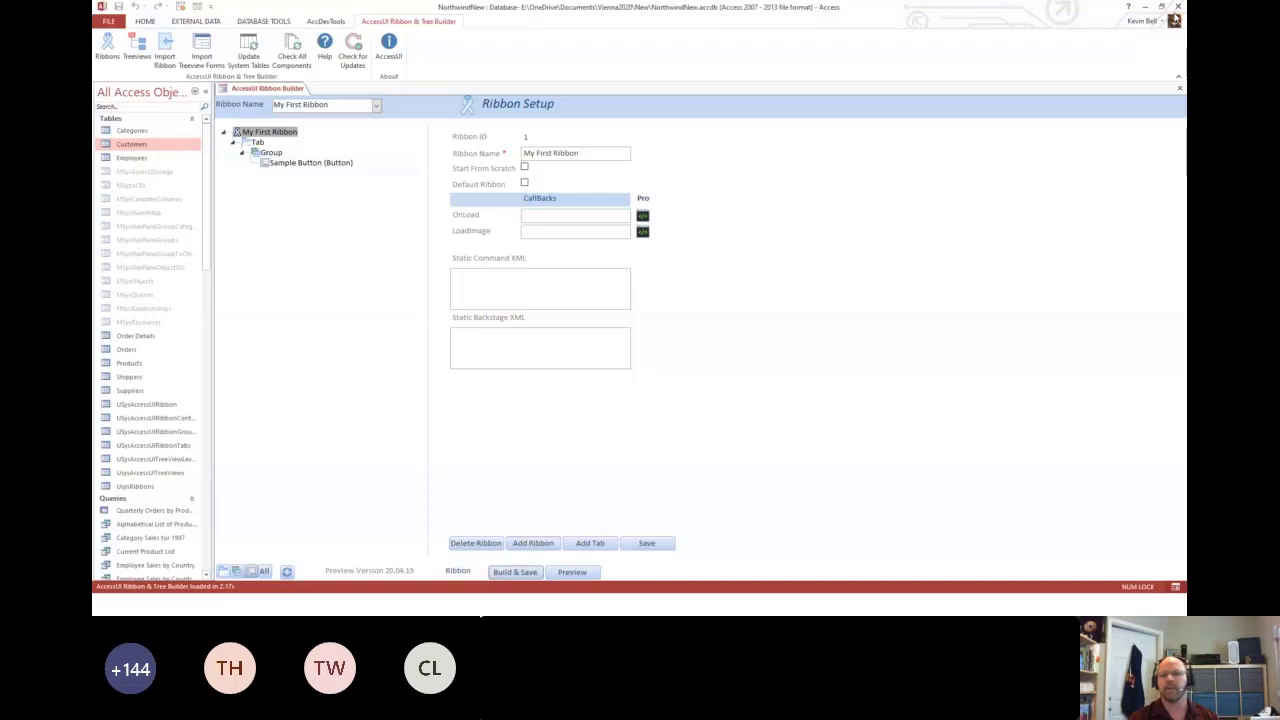
click(1175, 18)
Advance the slideshow past the Pro vs. Free Version slide.
key(Right)
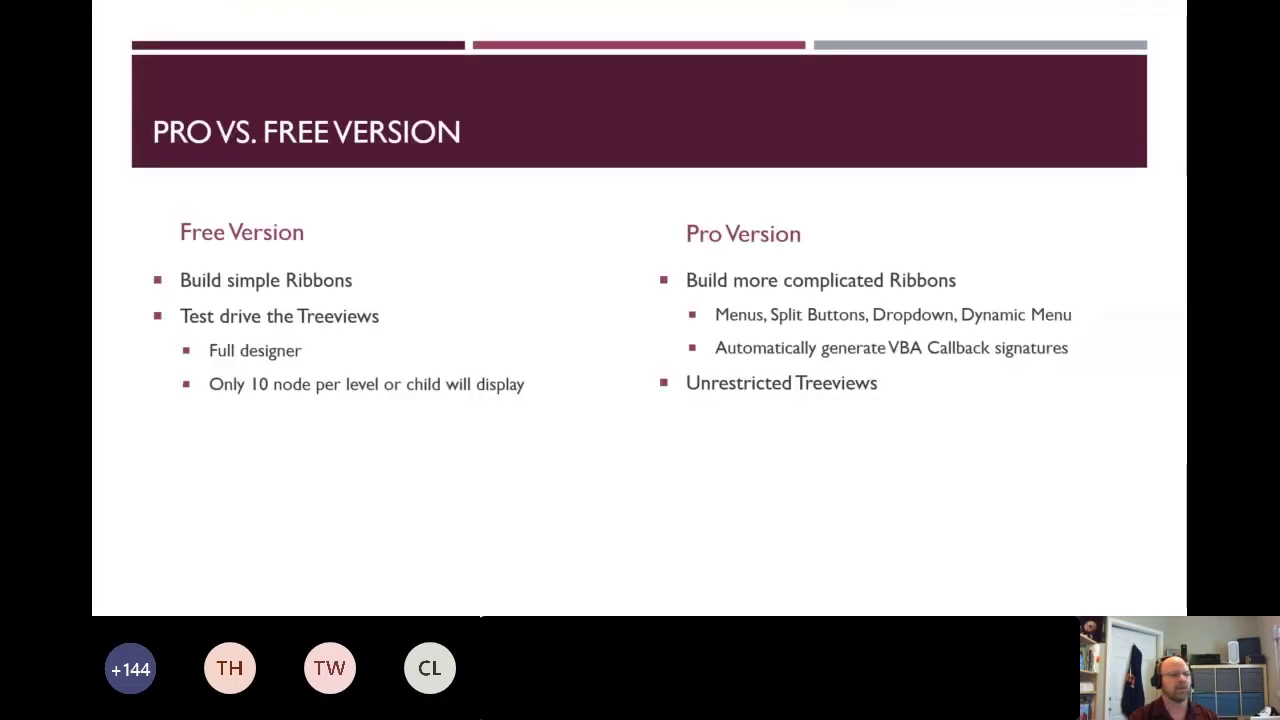